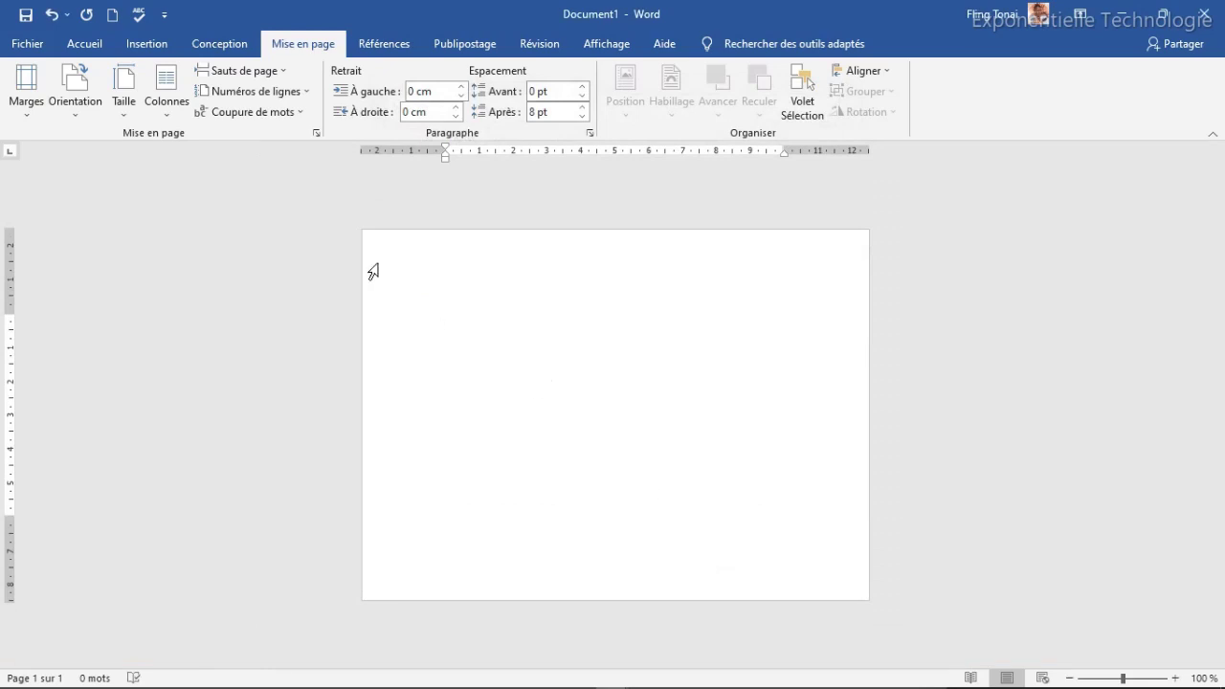
Step: Switch to the Conception tab to reach the page background options
{"action": "left_click", "coordinate": [216, 48]}
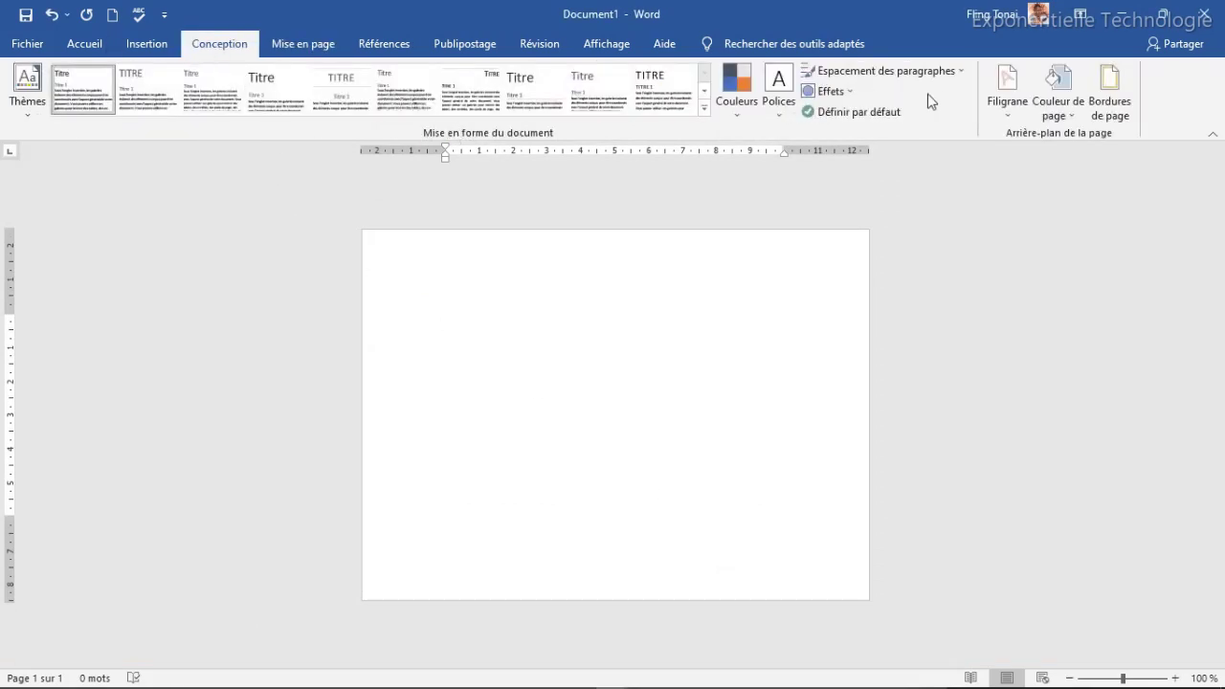
Step: Set the page colour to custom hex #2B2D3A (RGB 43, 45, 58)
{"action": "left_click", "coordinate": [1072, 112]}
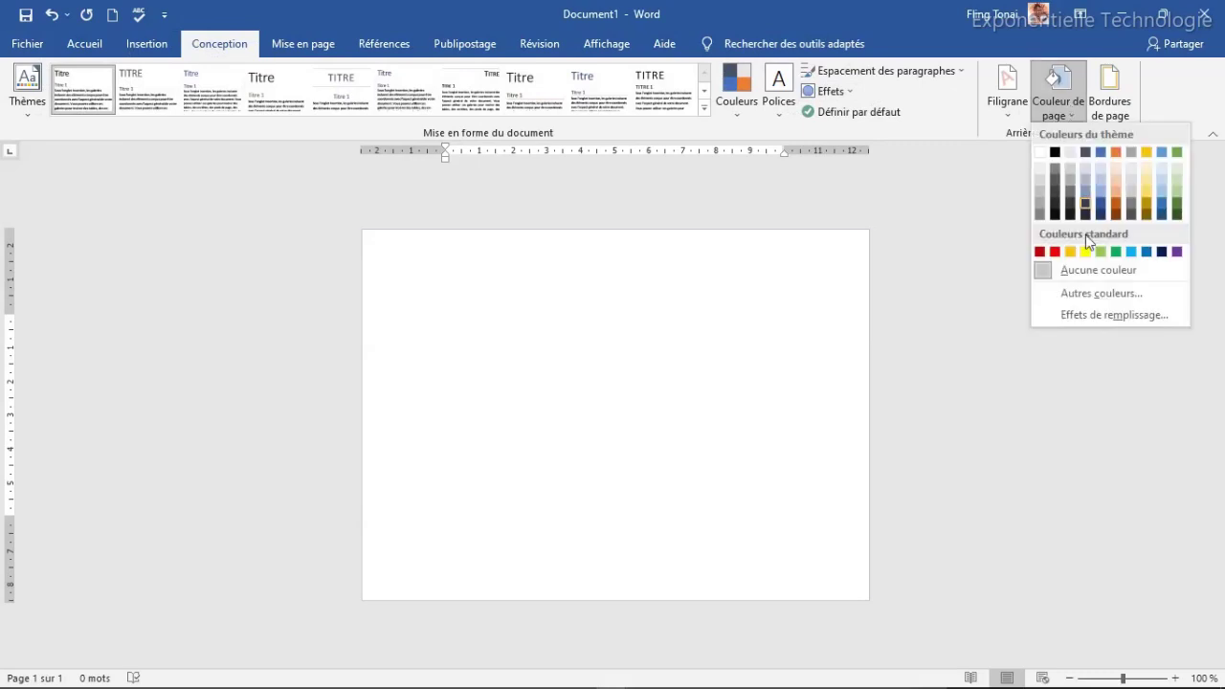
{"action": "left_click", "coordinate": [1094, 297]}
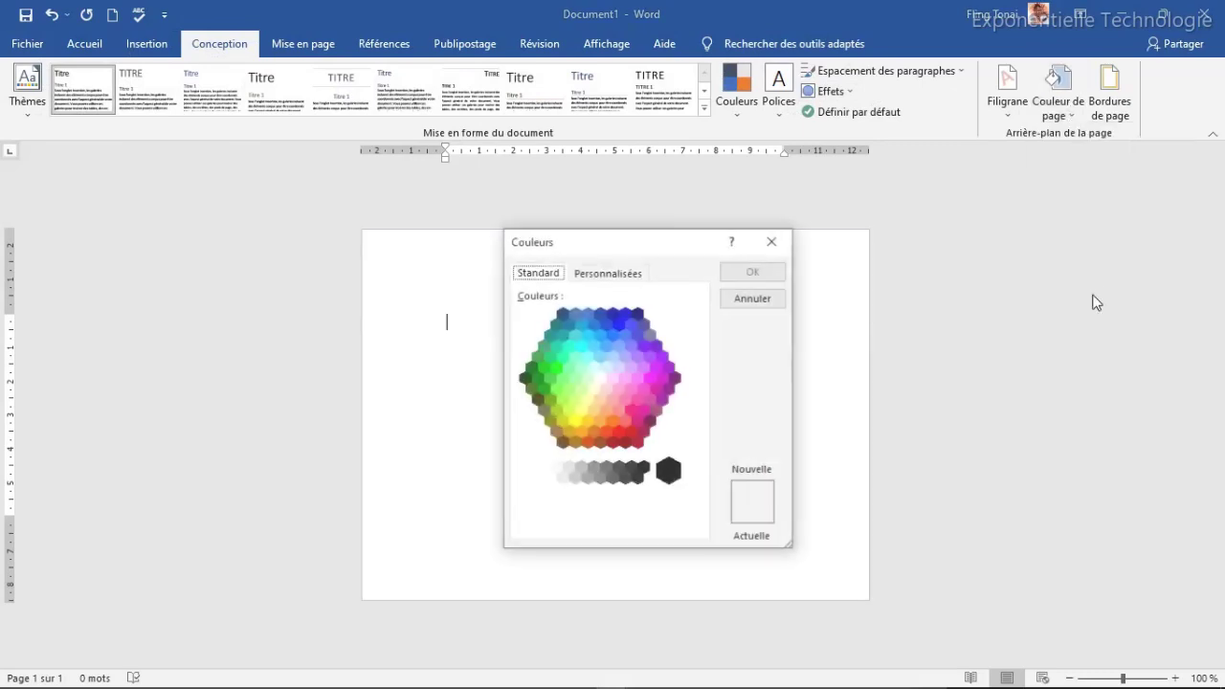
{"action": "left_click", "coordinate": [601, 275]}
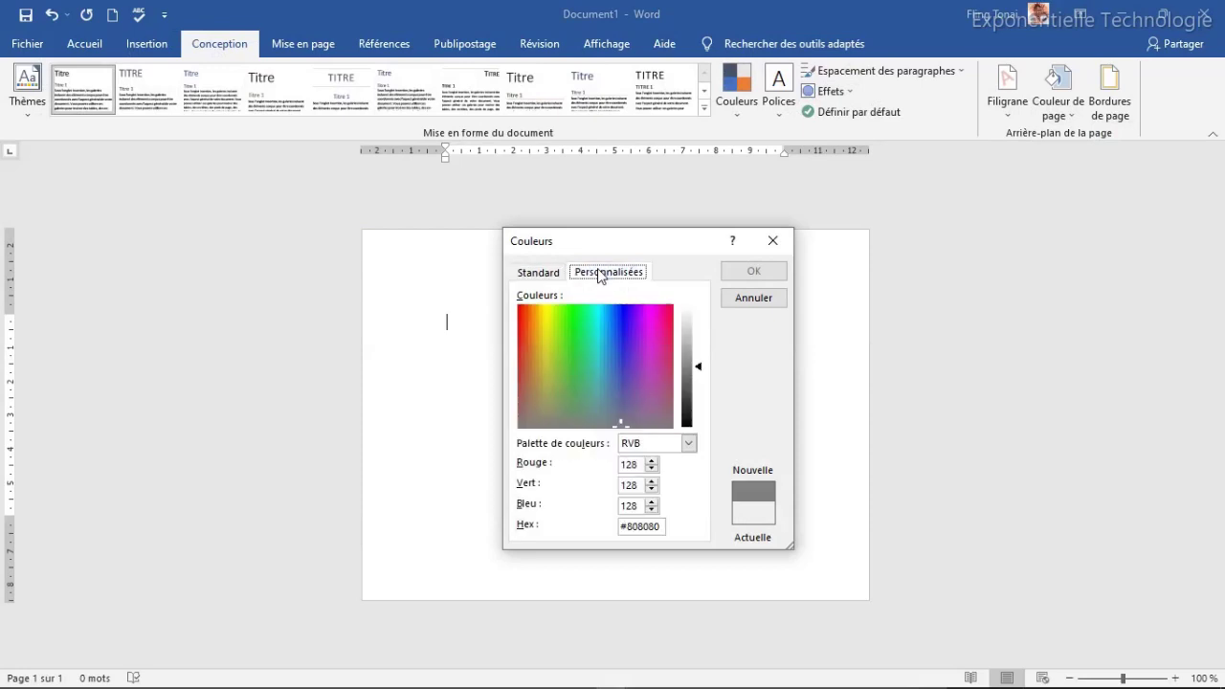
{"action": "left_click_drag", "start_coordinate": [664, 525], "coordinate": [620, 522]}
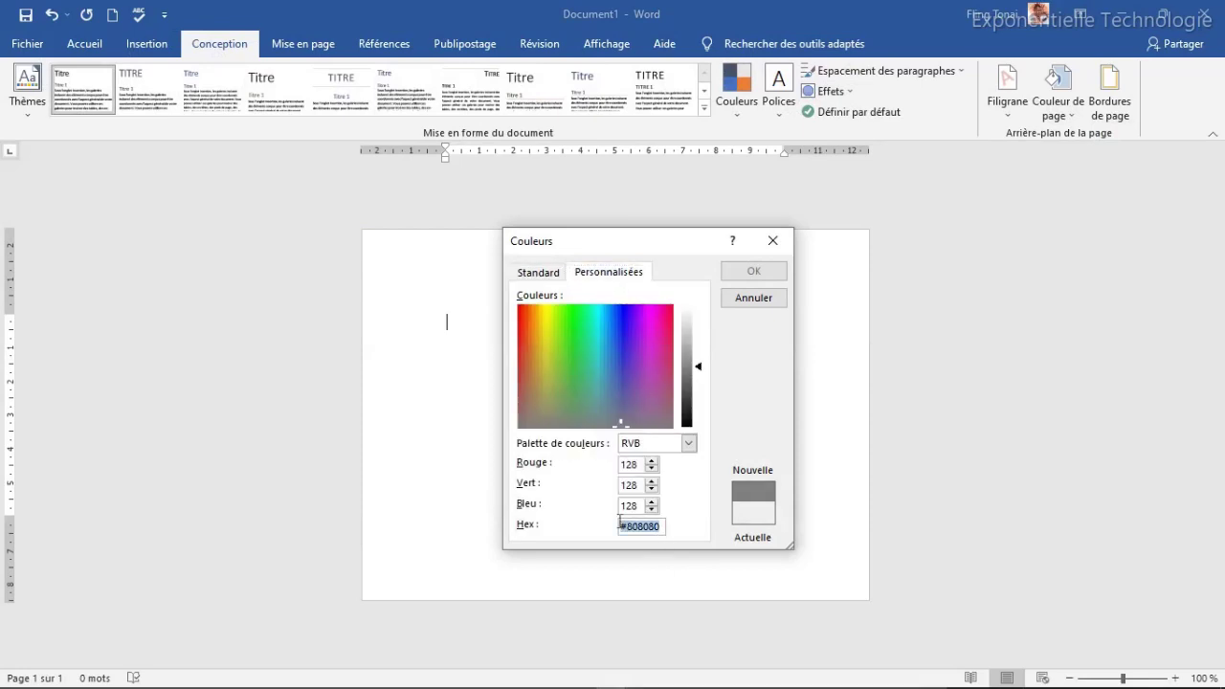
{"action": "type", "text": "#2B2D3A"}
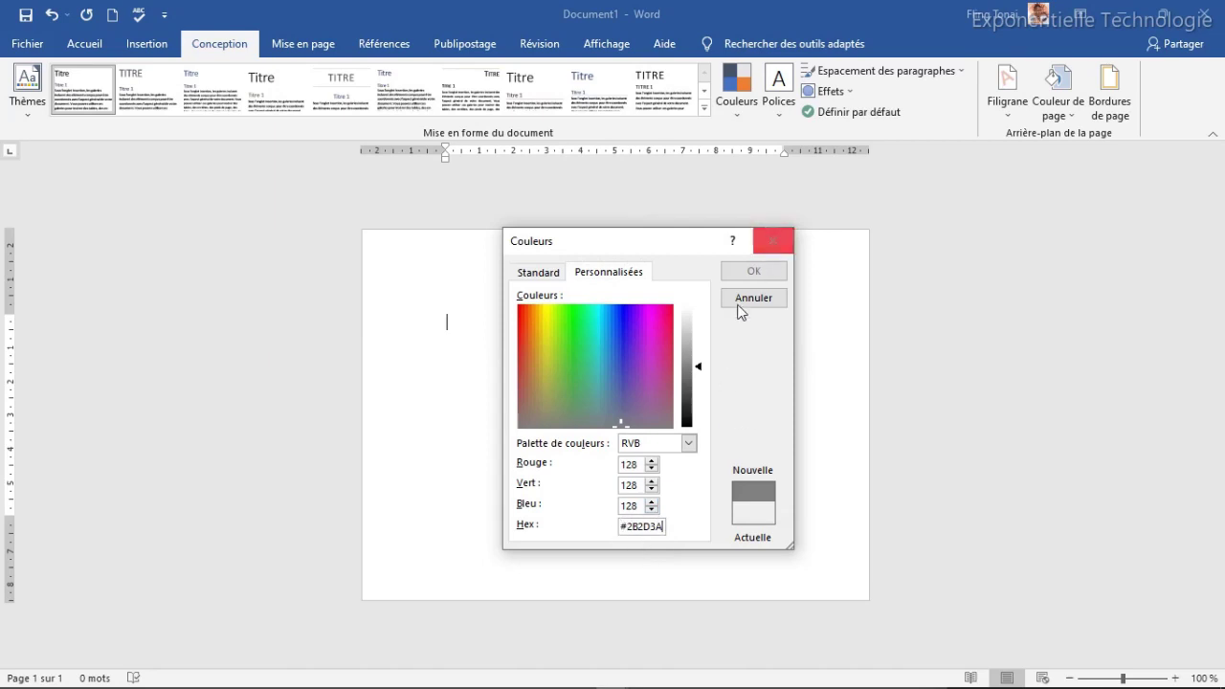
{"action": "left_click", "coordinate": [554, 274]}
{"action": "left_click", "coordinate": [599, 275]}
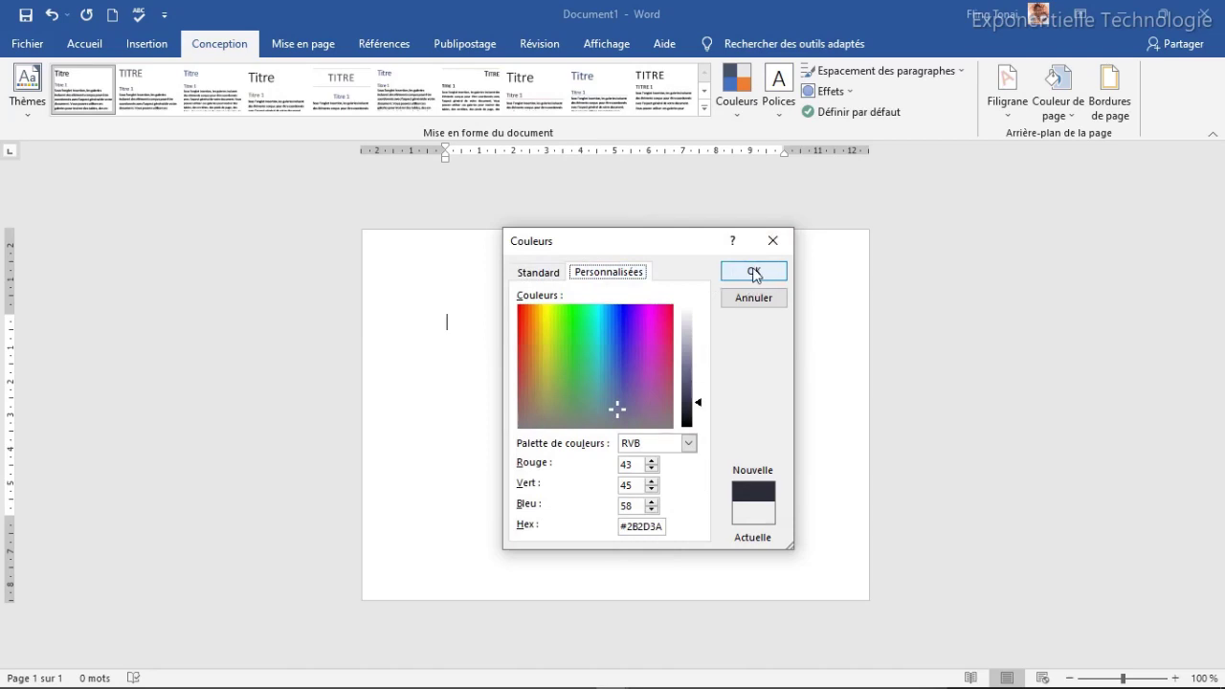
{"action": "left_click", "coordinate": [754, 273]}
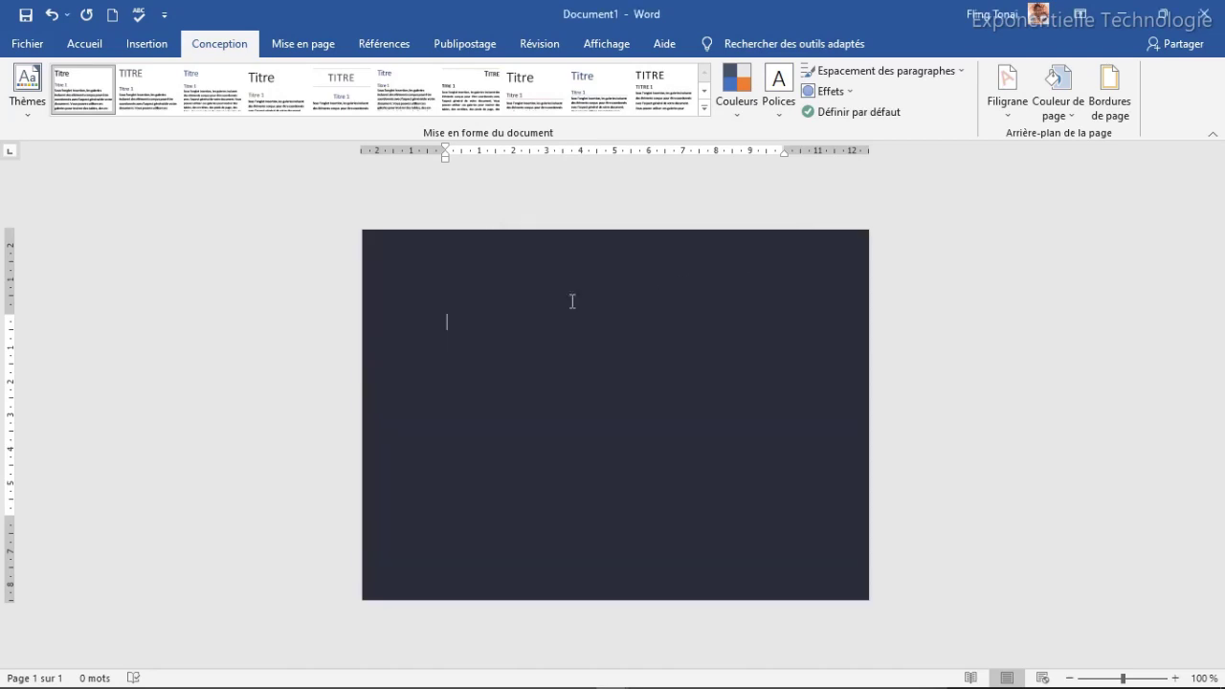
{"action": "left_click", "coordinate": [152, 47]}
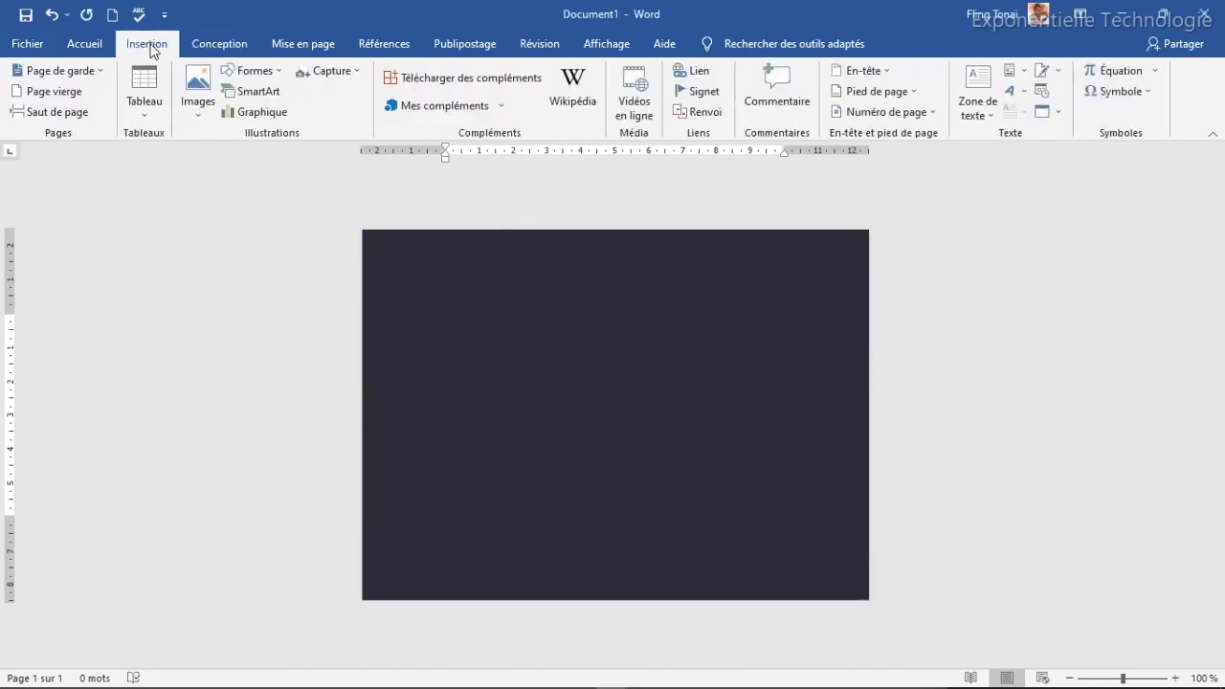
Step: Insert a page break to create a second card-sized navy page
{"action": "left_click", "coordinate": [60, 117]}
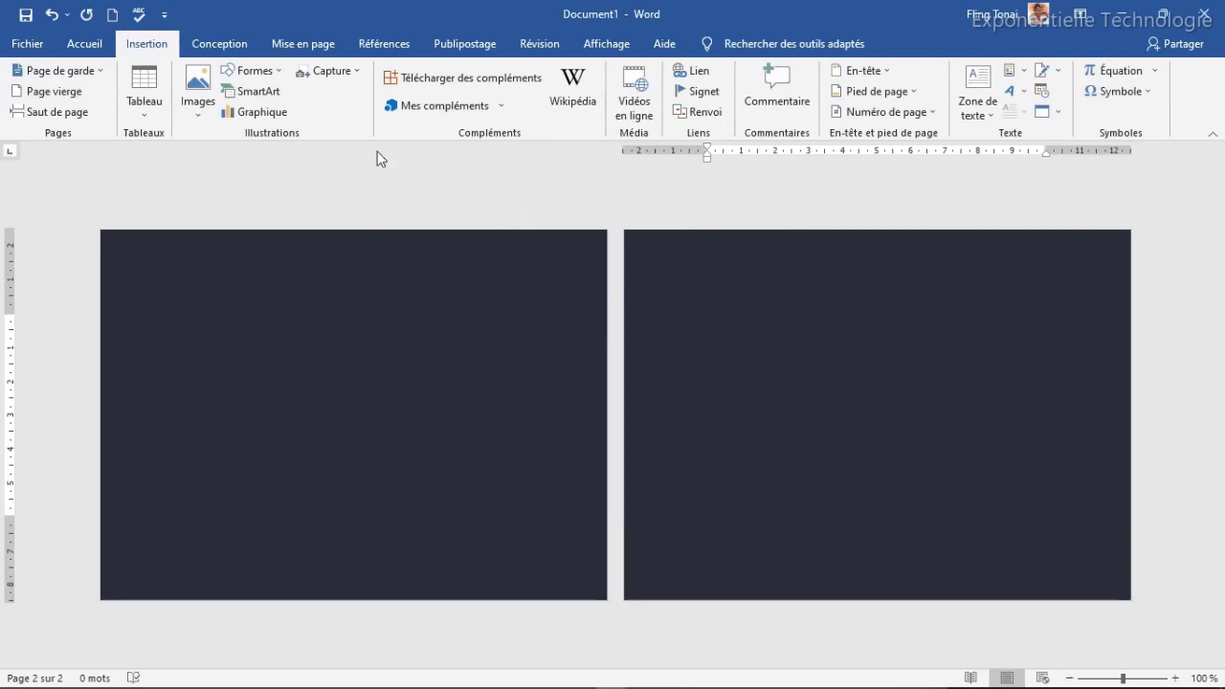
{"action": "left_click", "coordinate": [272, 72]}
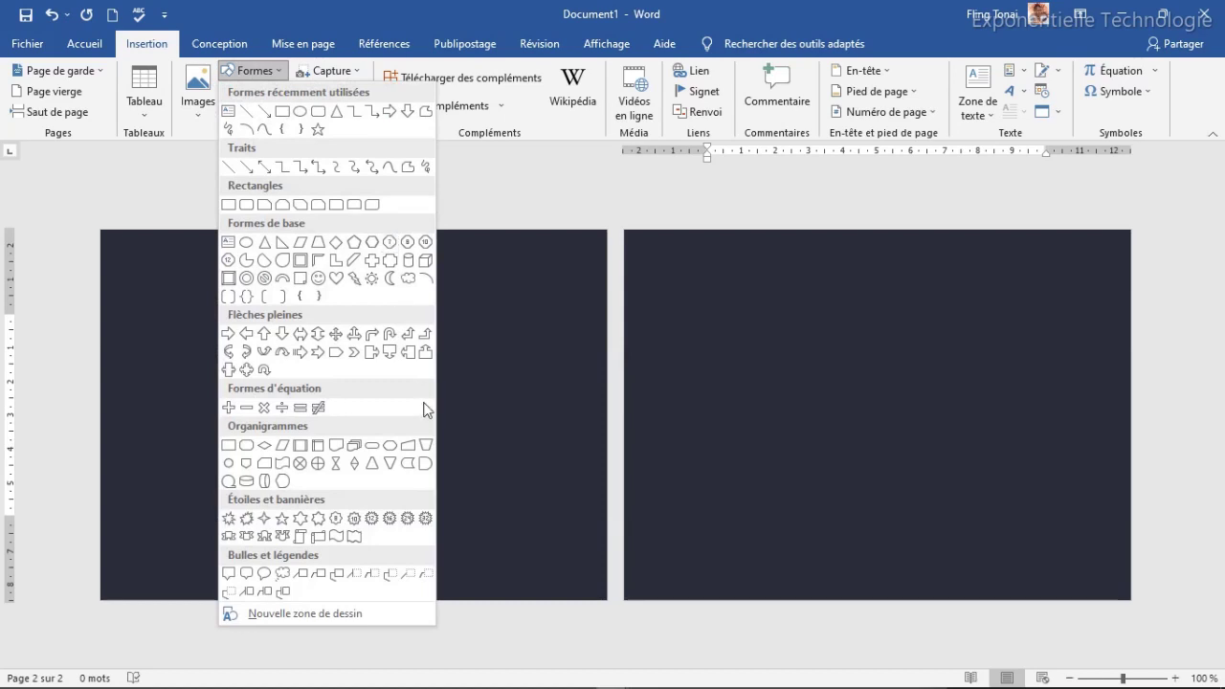
Step: Draw a Lune crescent on the second page, tilted about 40° counter-clockwise
{"action": "left_click", "coordinate": [390, 278]}
{"action": "left_click_drag", "start_coordinate": [756, 357], "coordinate": [833, 465]}
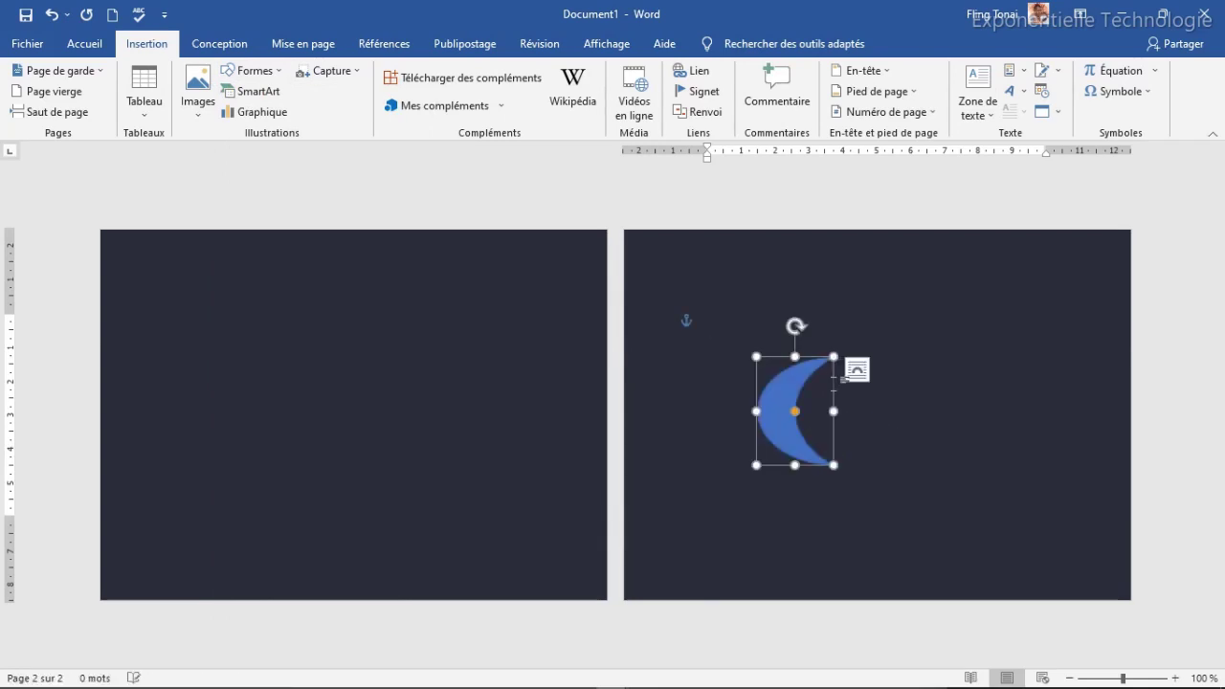
{"action": "left_click_drag", "start_coordinate": [770, 323], "coordinate": [737, 347]}
{"action": "mouse_move", "coordinate": [782, 412]}
{"action": "left_mouse_down"}
{"action": "mouse_move", "coordinate": [814, 397]}
{"action": "mouse_move", "coordinate": [803, 405]}
{"action": "left_mouse_up"}
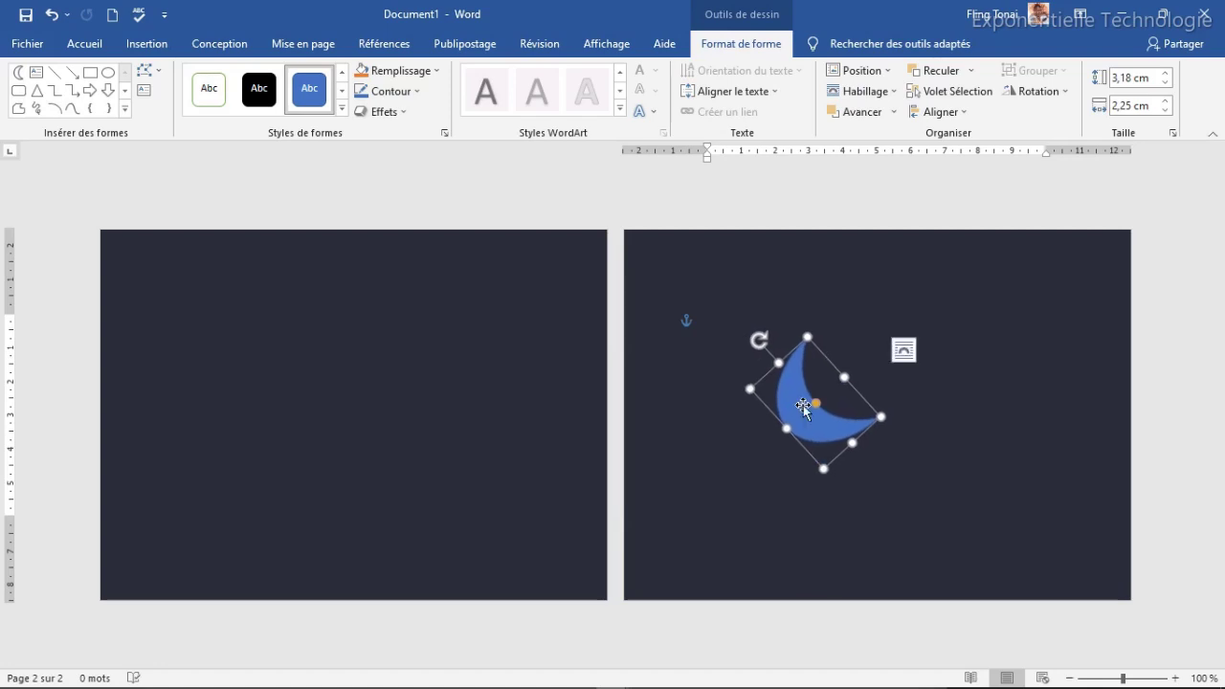
Step: Duplicate the crescent, flip the copy vertically and horizontally, and position it to form a ring
{"action": "key", "text": "ctrl+d"}
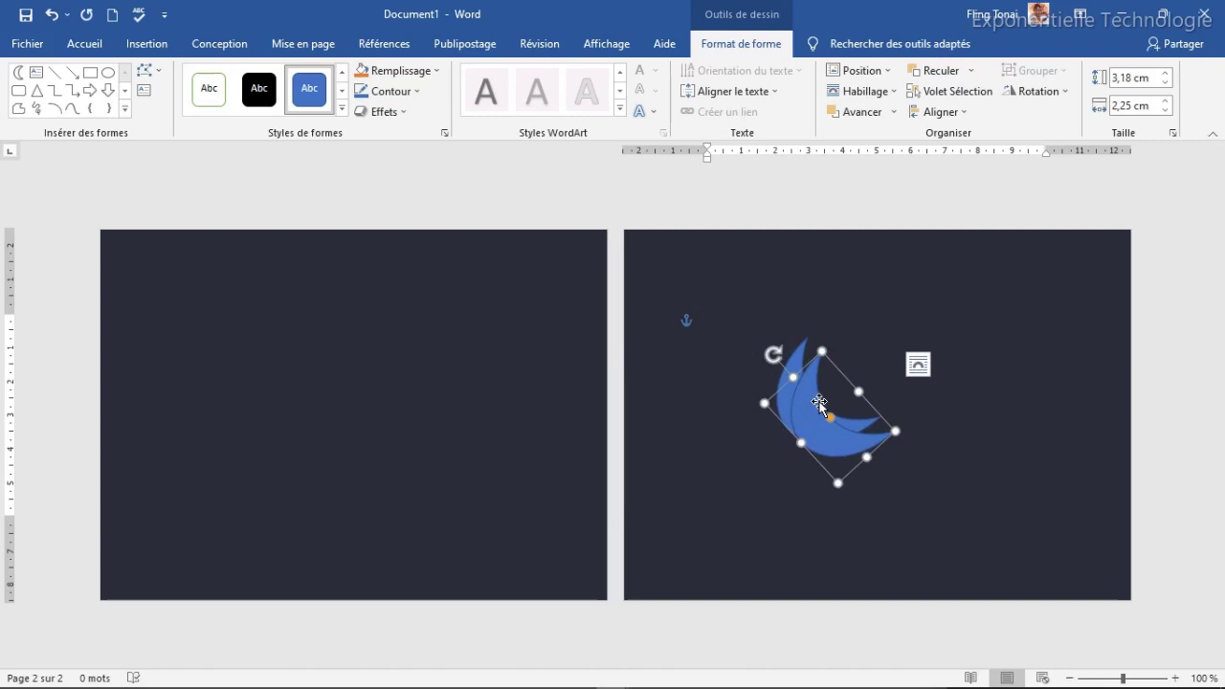
{"action": "left_click", "coordinate": [1052, 93]}
{"action": "left_click", "coordinate": [1064, 158]}
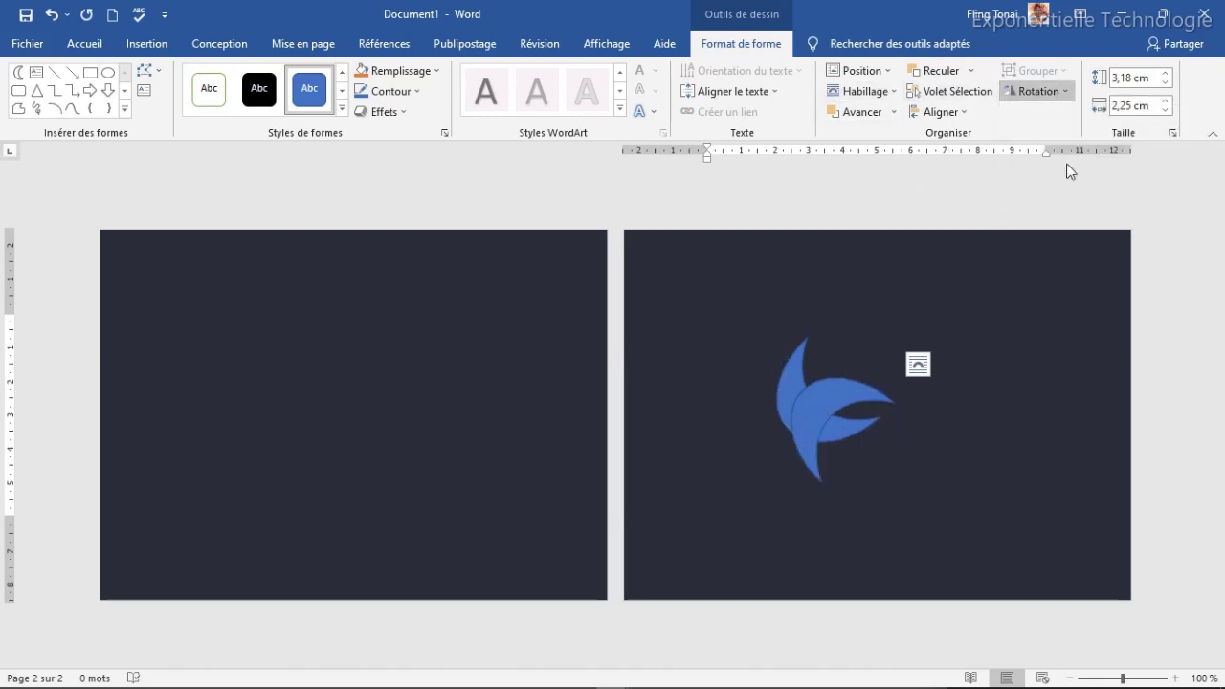
{"action": "left_click", "coordinate": [1041, 91]}
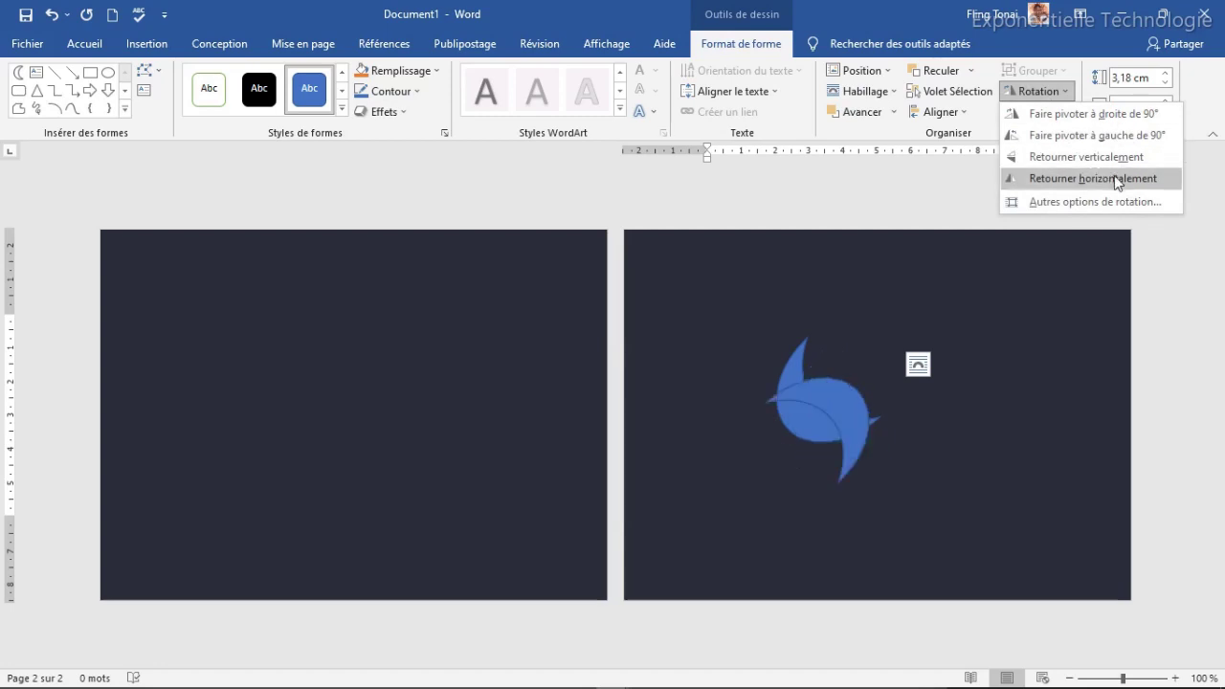
{"action": "left_click", "coordinate": [1091, 178]}
{"action": "left_click_drag", "start_coordinate": [850, 394], "coordinate": [901, 328]}
{"action": "left_click", "coordinate": [999, 361]}
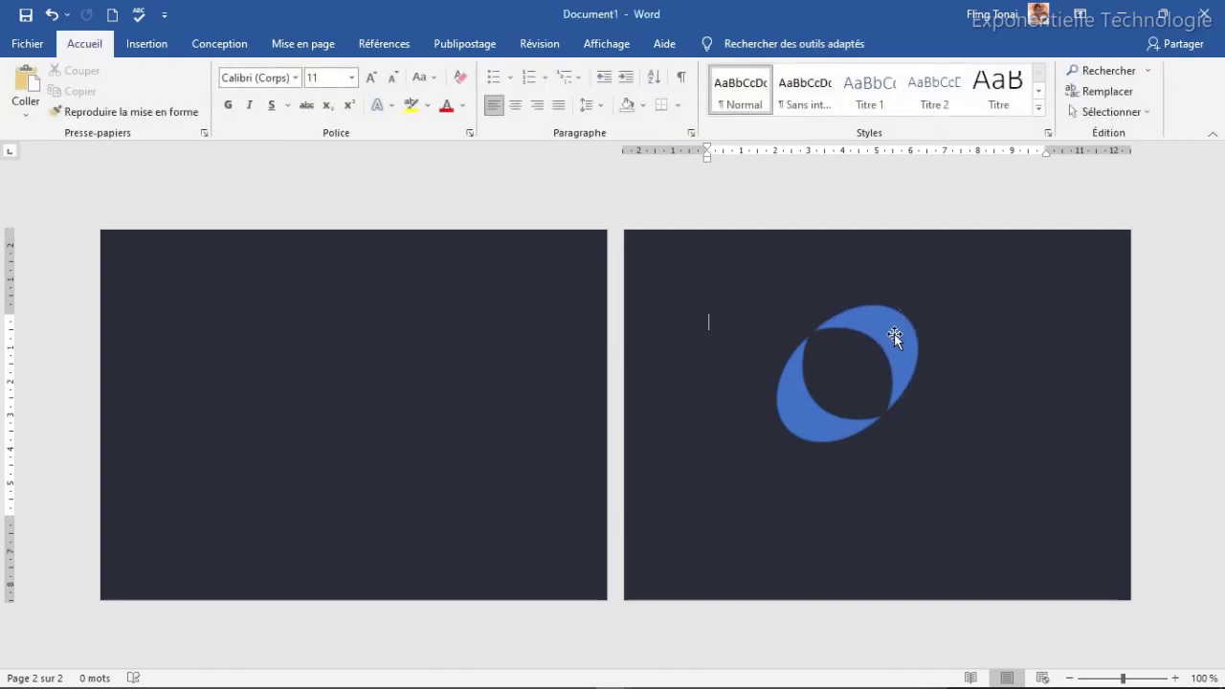
Step: Group both crescents into one 4.95 × 4.18 cm logo and shift it slightly right
{"action": "left_click", "coordinate": [888, 331]}
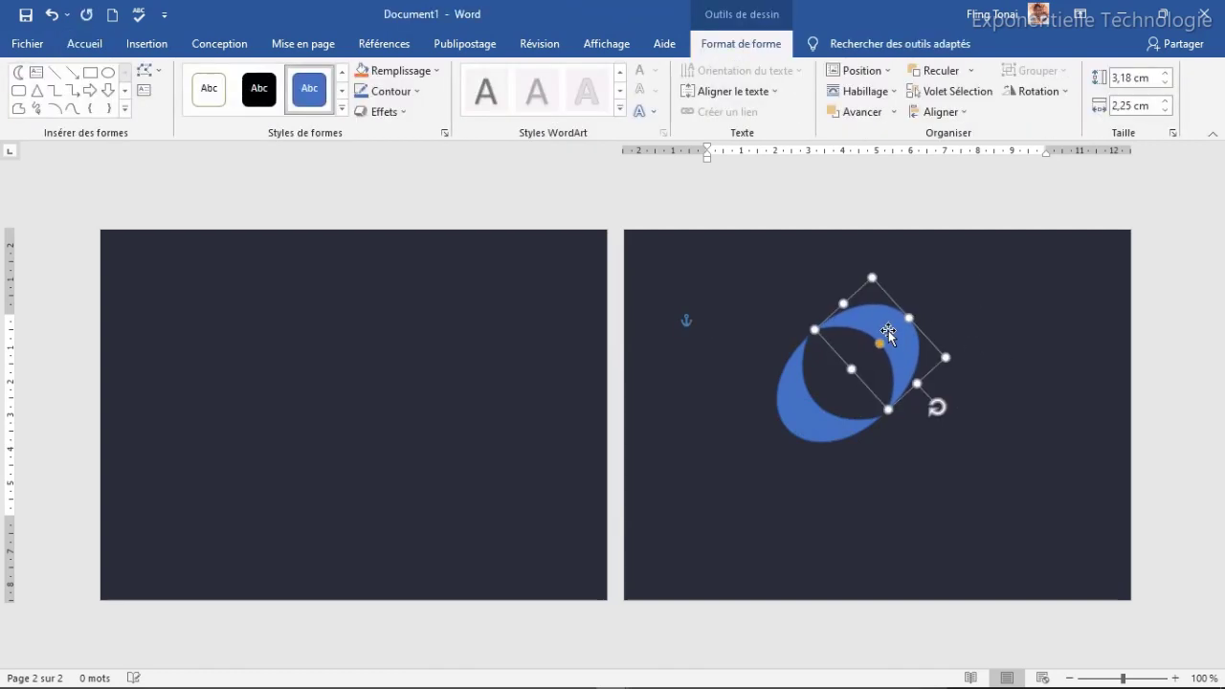
{"action": "key", "text": "Up"}
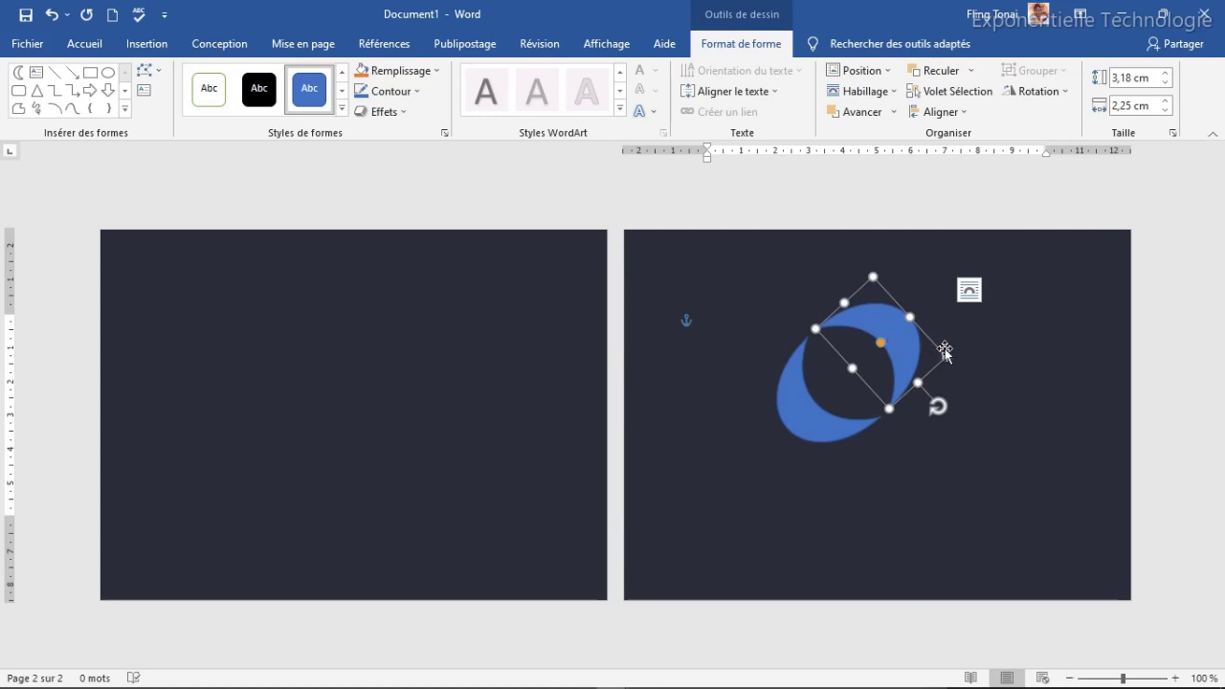
{"action": "left_click", "coordinate": [978, 365]}
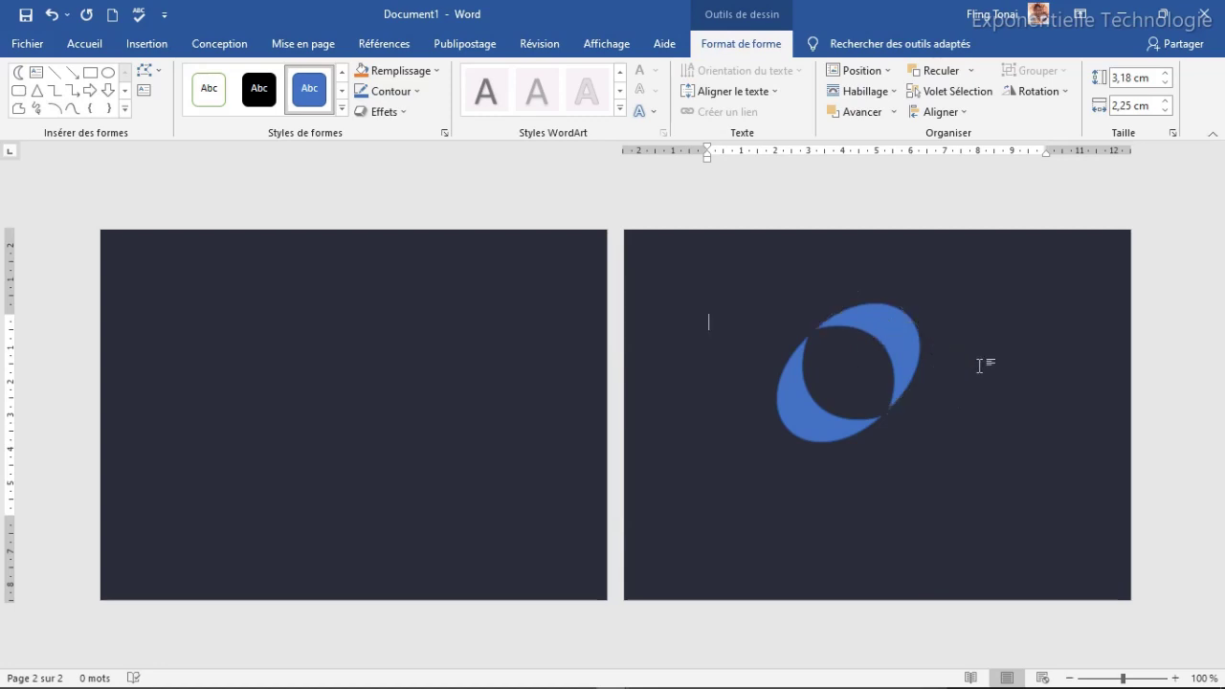
{"action": "left_click", "coordinate": [907, 350]}
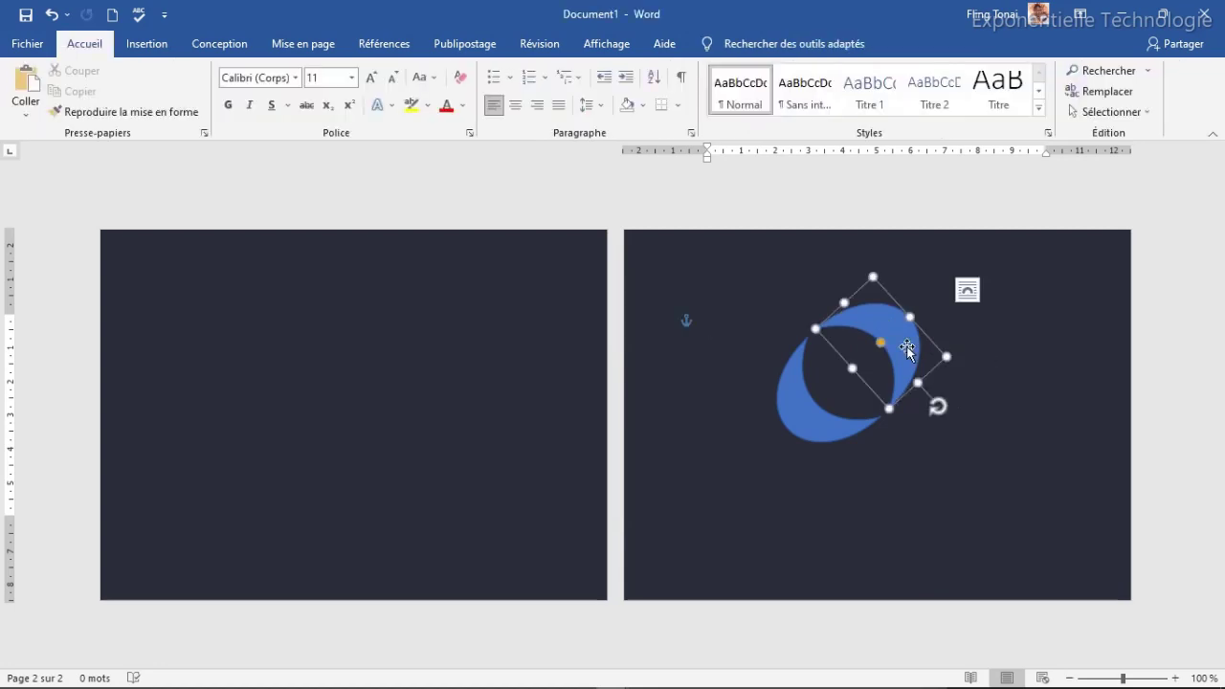
{"action": "left_click", "coordinate": [815, 427], "text": "shift"}
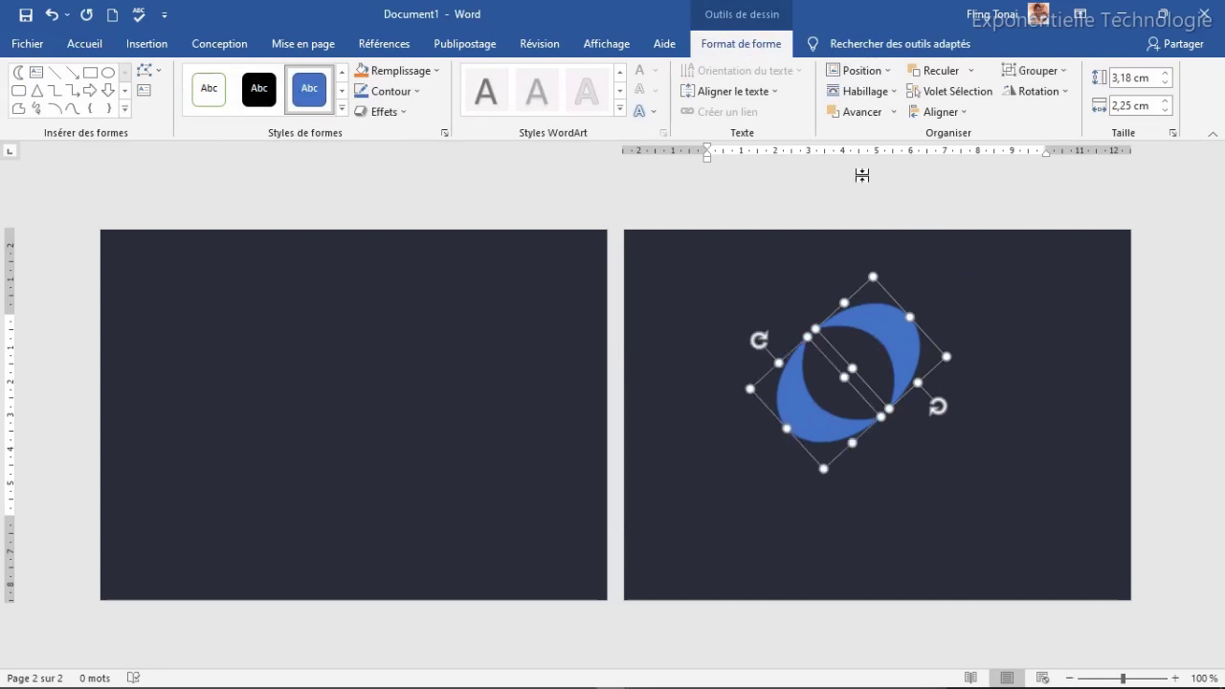
{"action": "left_click", "coordinate": [1036, 71]}
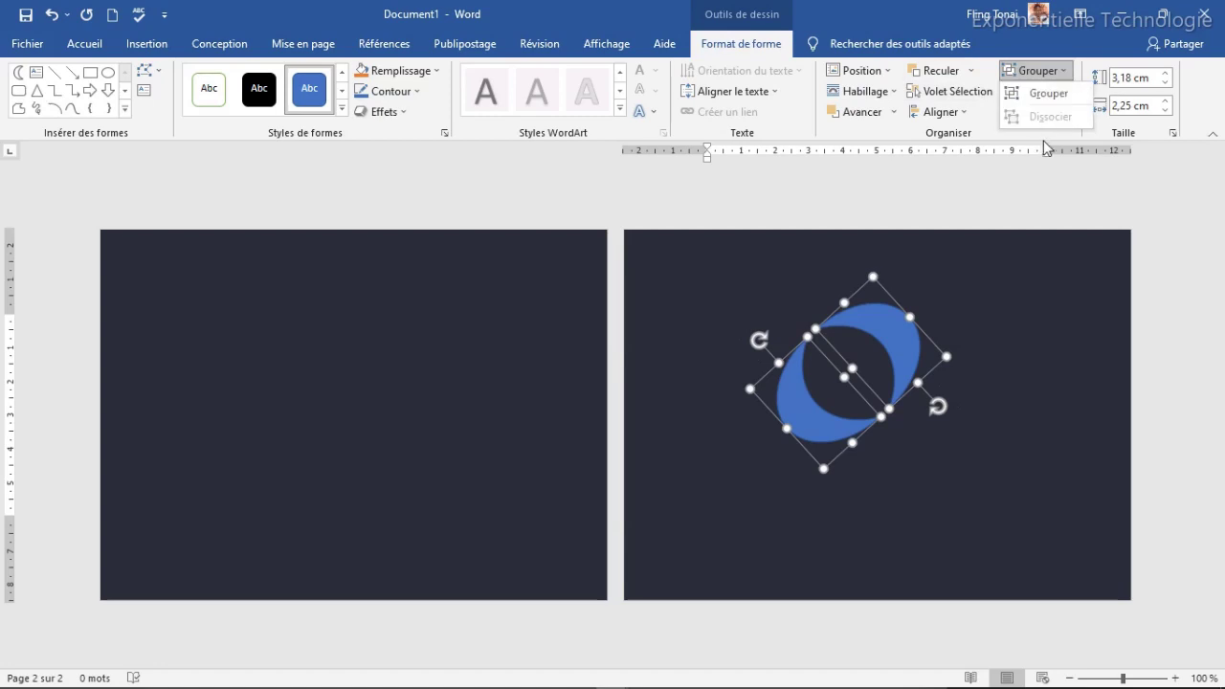
{"action": "left_click", "coordinate": [1049, 94]}
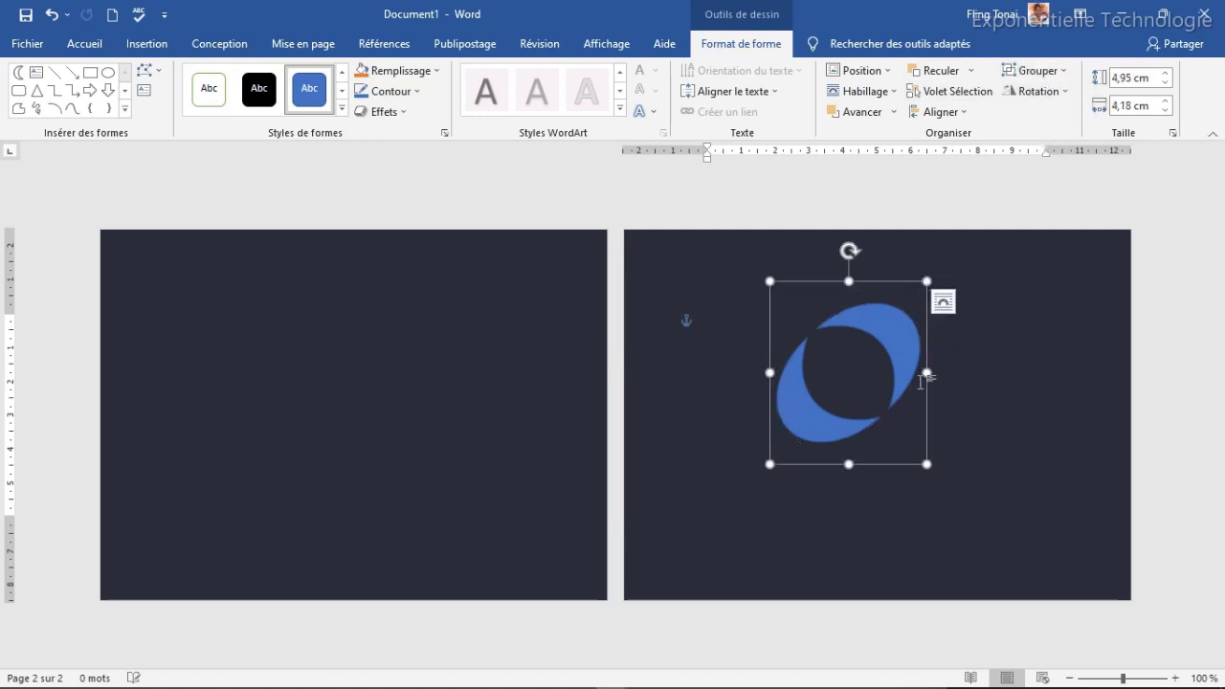
{"action": "left_click_drag", "start_coordinate": [888, 329], "coordinate": [916, 338]}
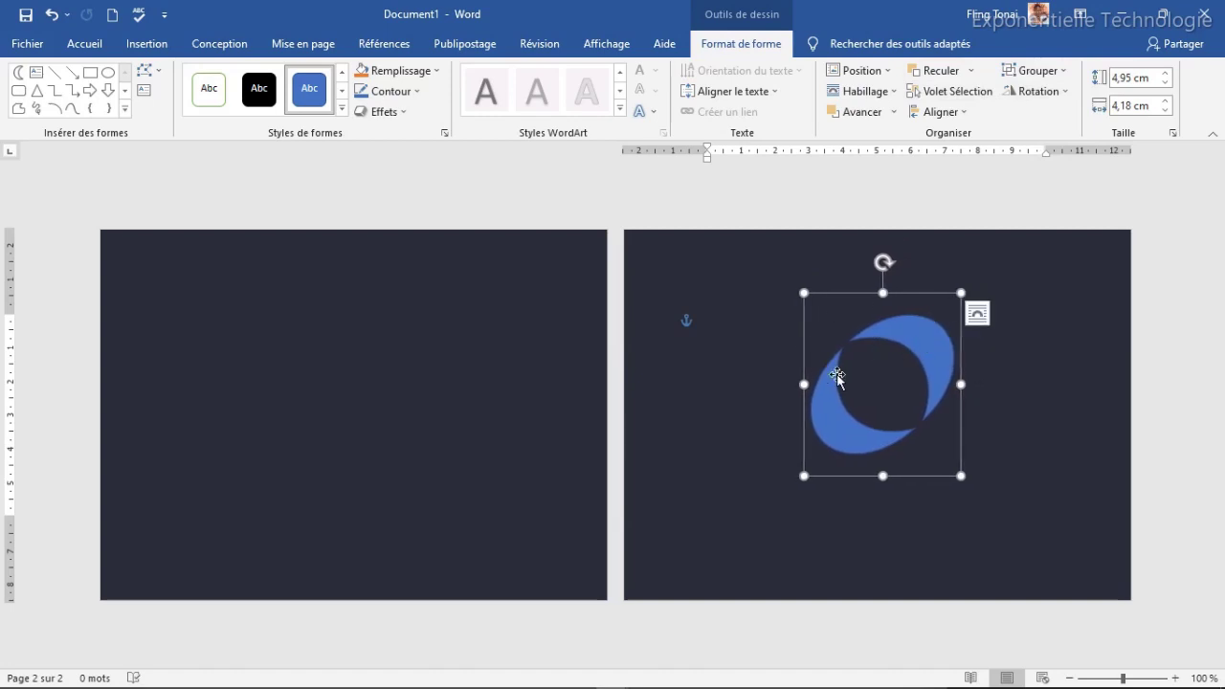
{"action": "left_click", "coordinate": [417, 93]}
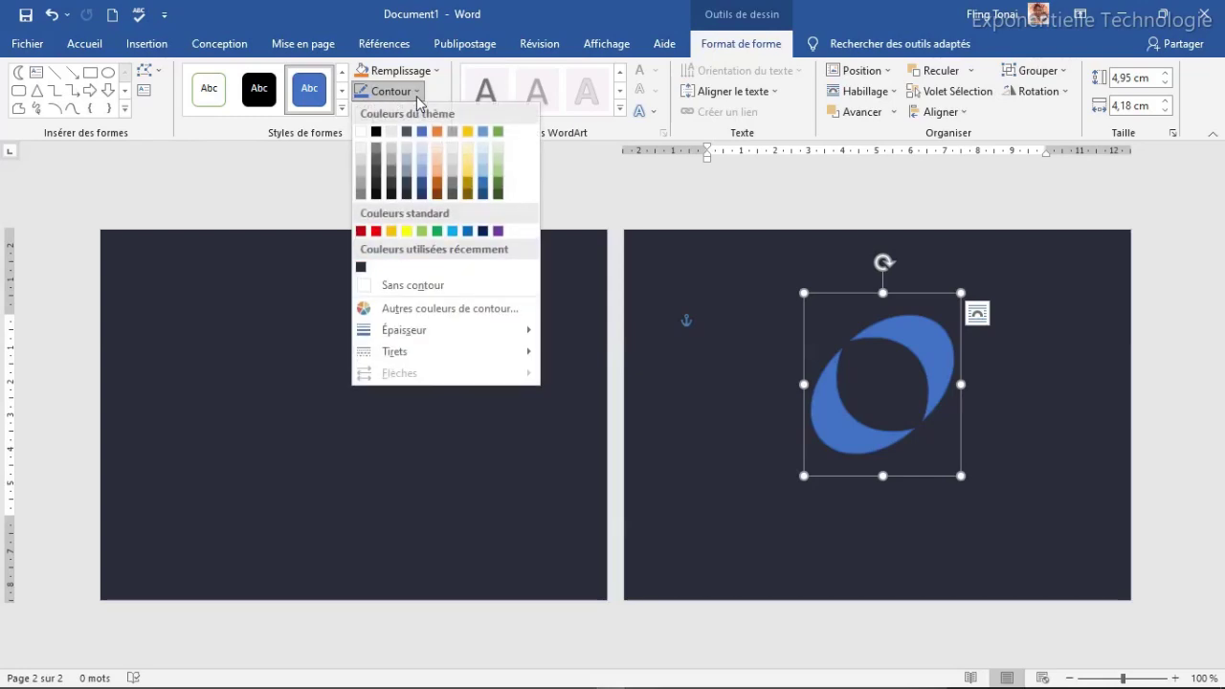
Step: Remove the logo outline and fill it with custom beige hex #C1B19A
{"action": "left_click", "coordinate": [402, 287]}
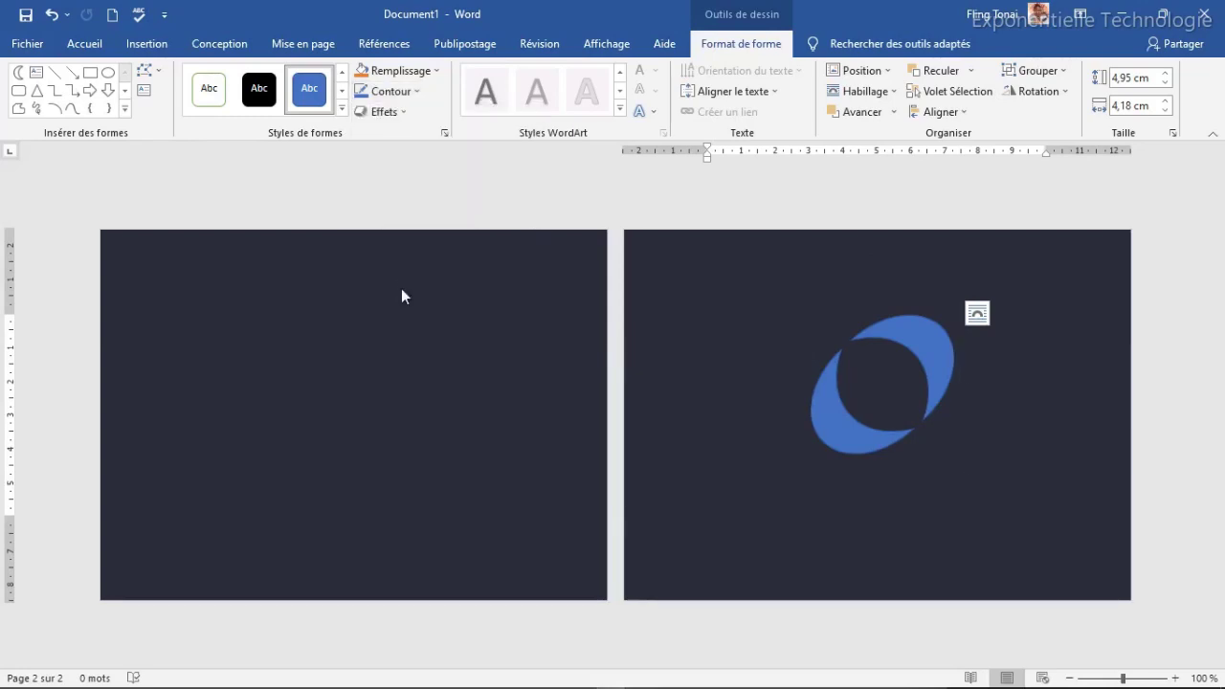
{"action": "left_click", "coordinate": [427, 74]}
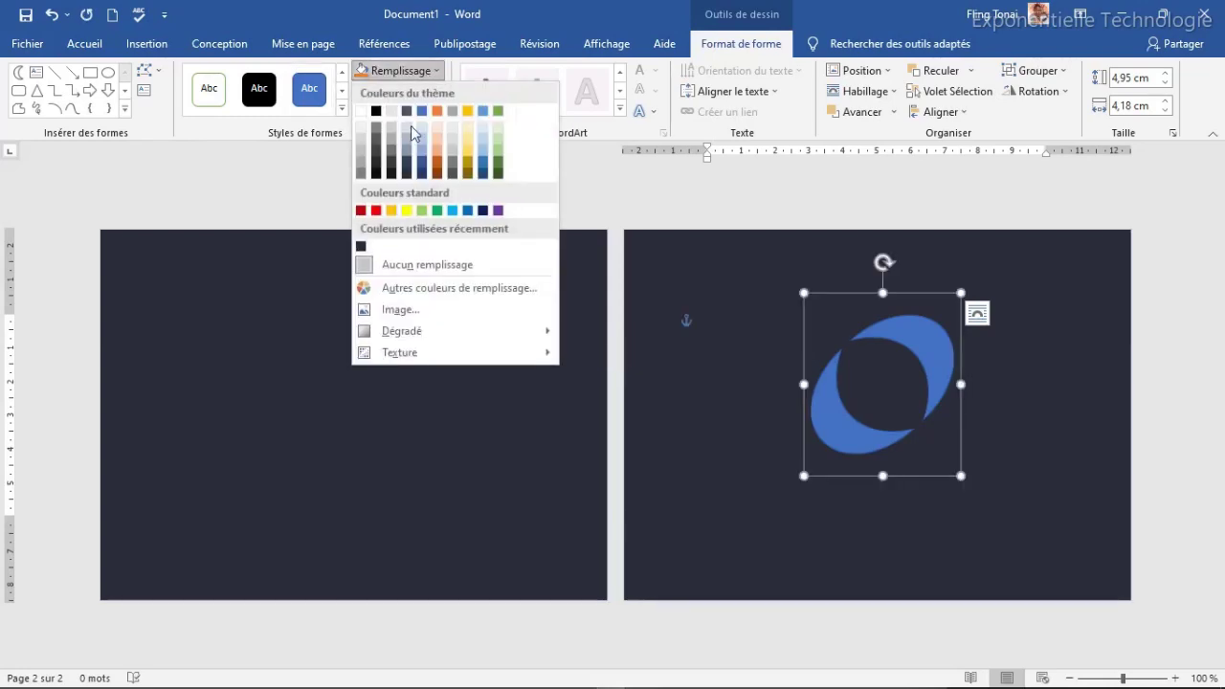
{"action": "left_click", "coordinate": [450, 291]}
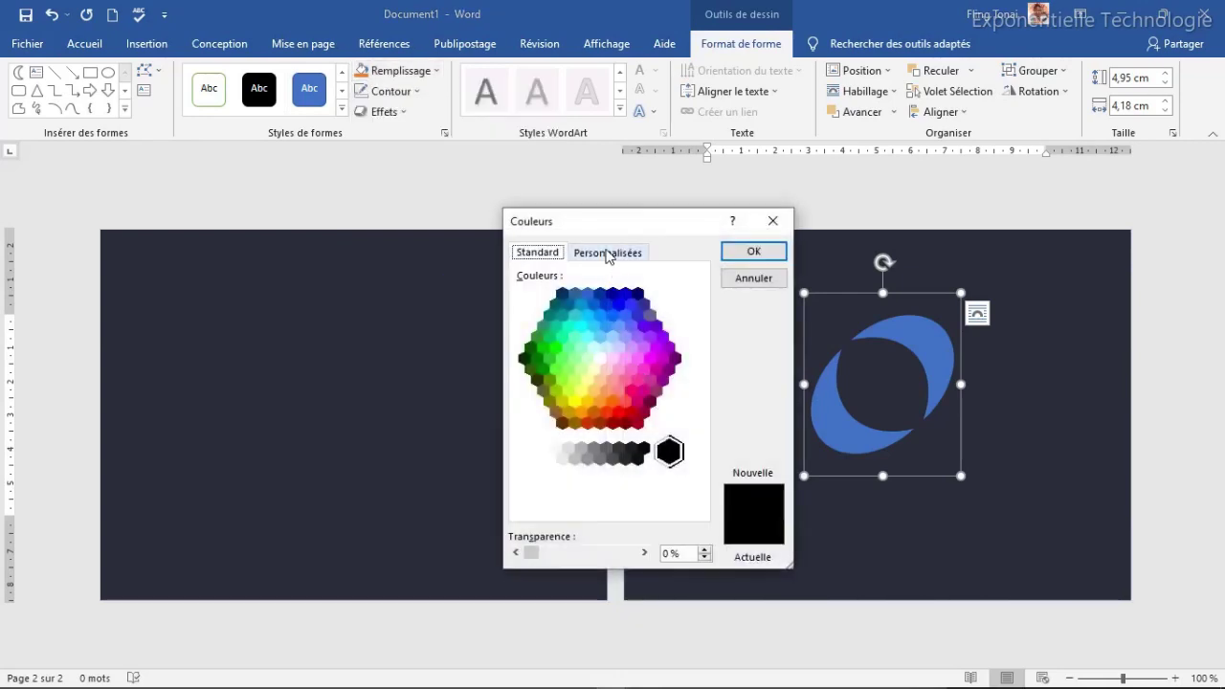
{"action": "left_click", "coordinate": [607, 251]}
{"action": "left_click_drag", "start_coordinate": [660, 512], "coordinate": [600, 512]}
{"action": "type", "text": "#C1B19A"}
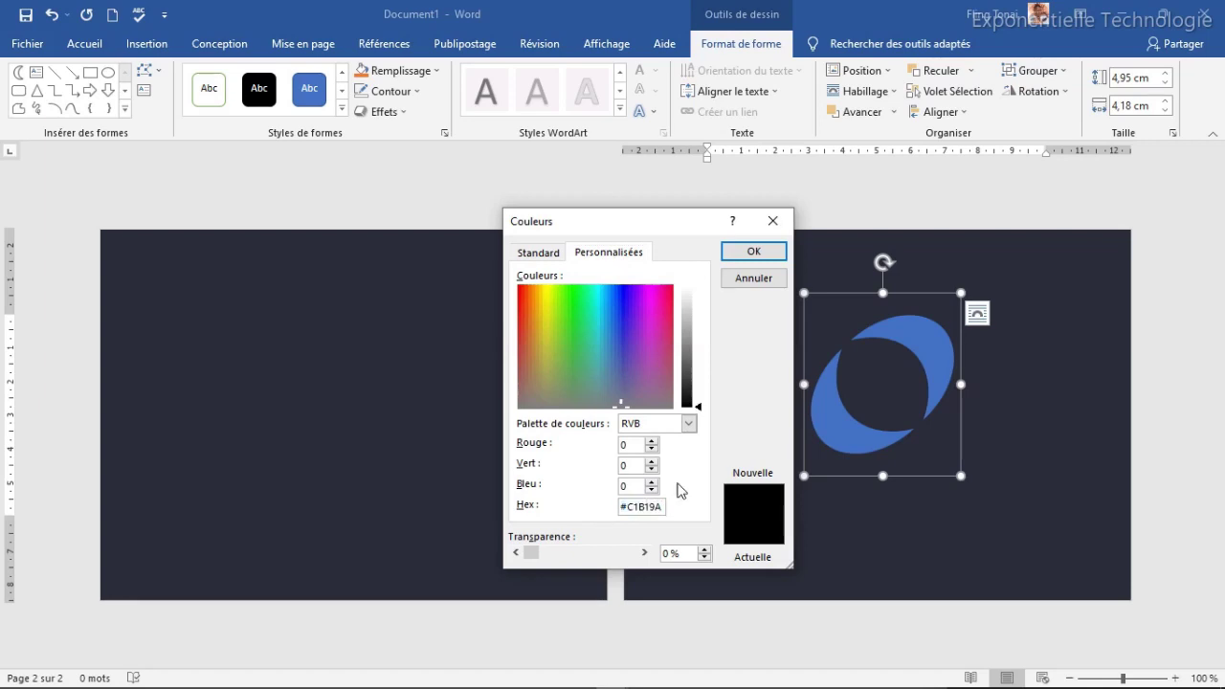
{"action": "left_click", "coordinate": [755, 253]}
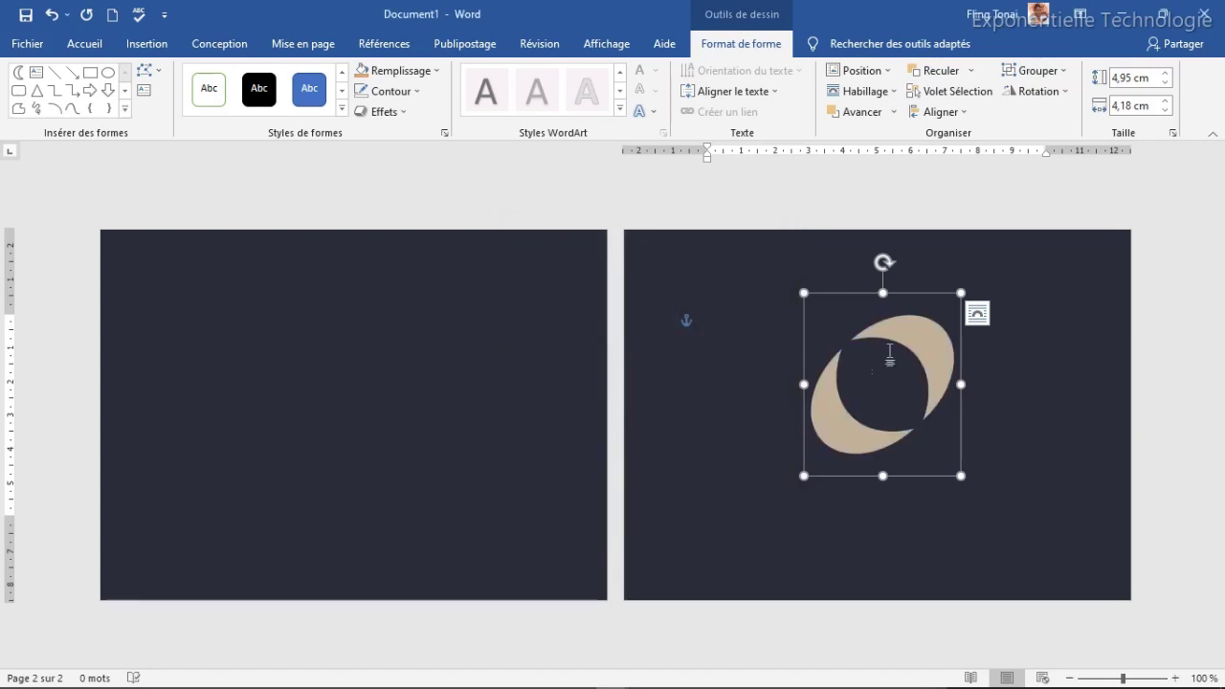
Step: Rotate the beige logo slightly clockwise
{"action": "left_click", "coordinate": [1021, 438]}
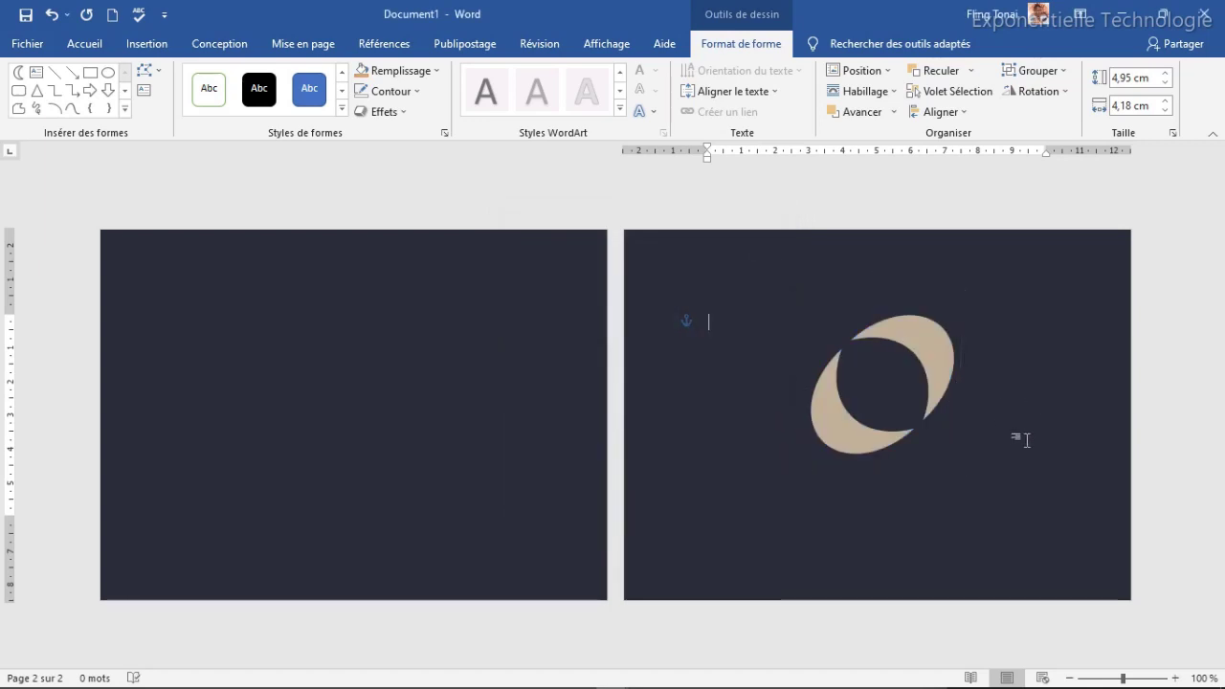
{"action": "left_click", "coordinate": [938, 339]}
{"action": "left_click_drag", "start_coordinate": [884, 262], "coordinate": [900, 263]}
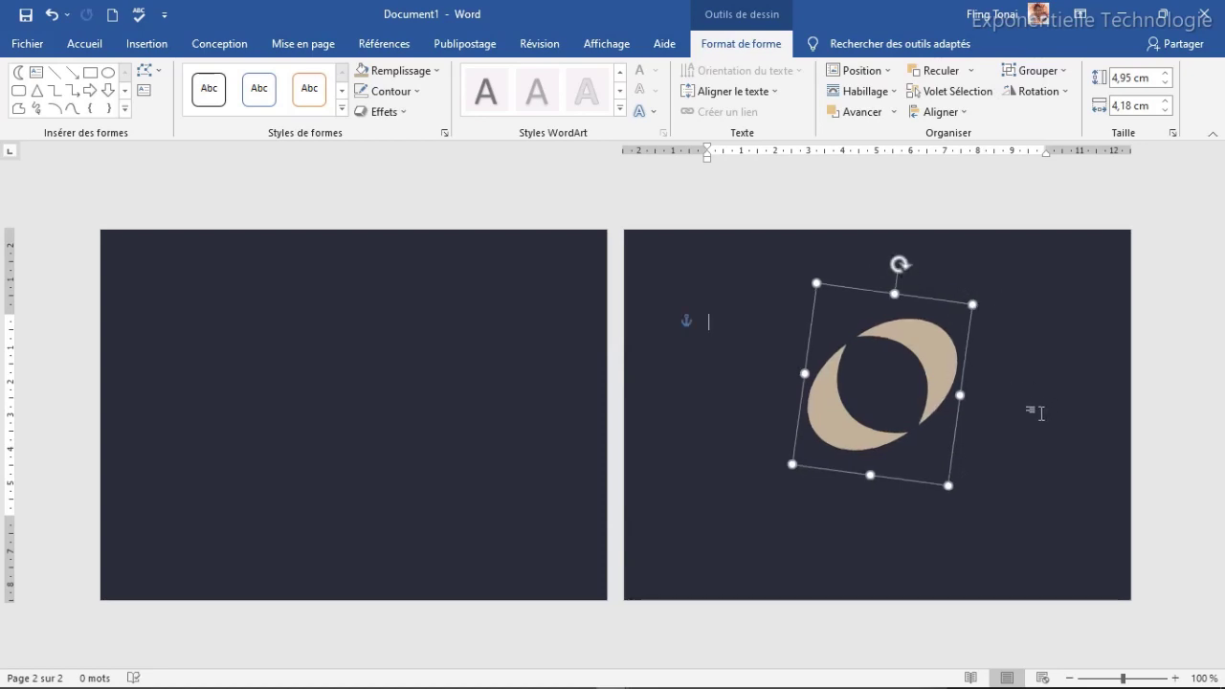
{"action": "left_click", "coordinate": [1037, 412]}
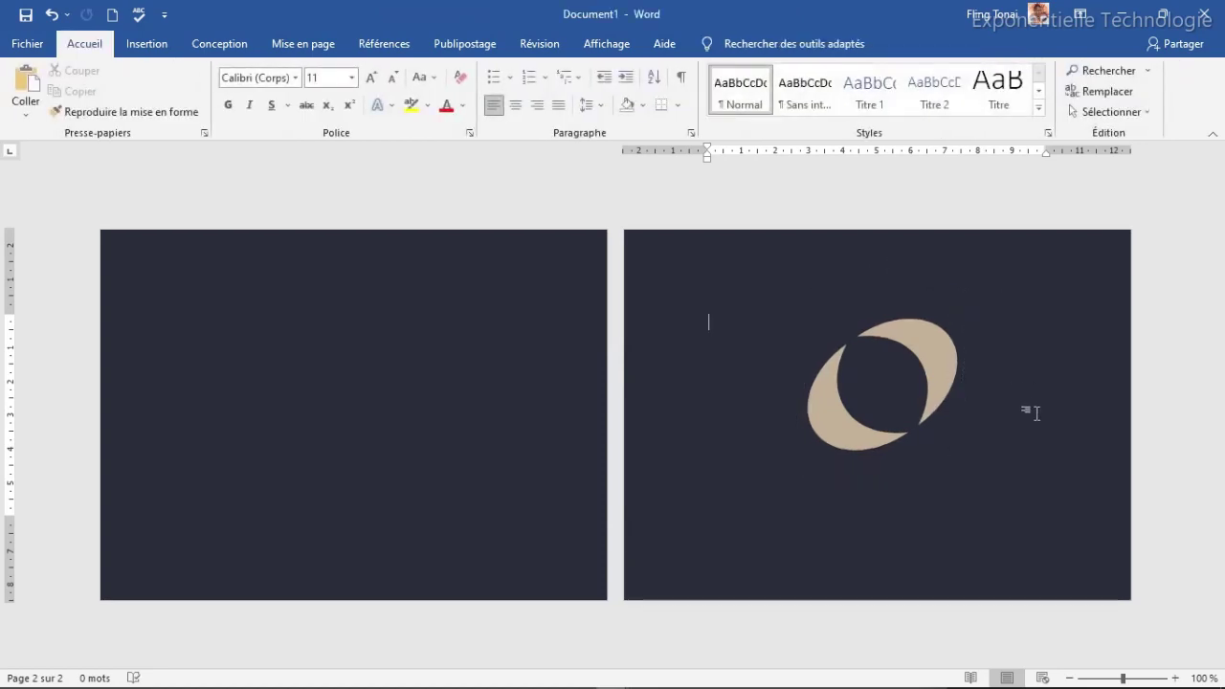
{"action": "left_click", "coordinate": [145, 46]}
{"action": "left_click", "coordinate": [270, 71]}
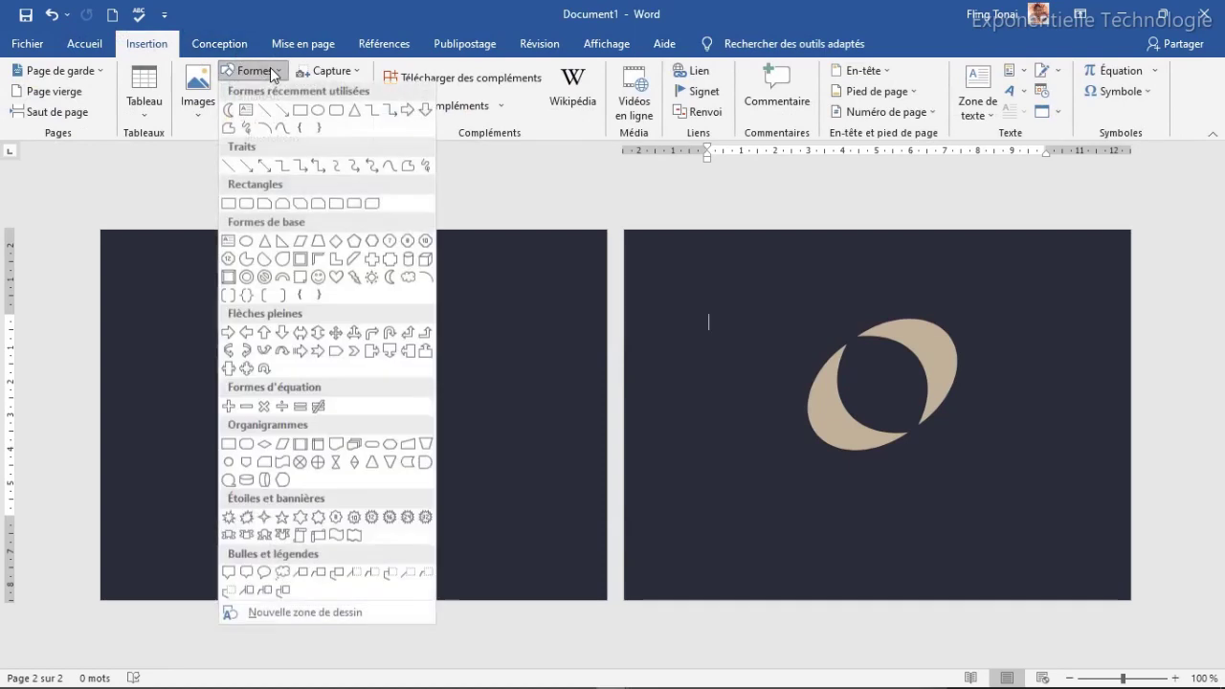
Step: Draw a text box below the logo and type COMPANY NAME
{"action": "left_click", "coordinate": [246, 105]}
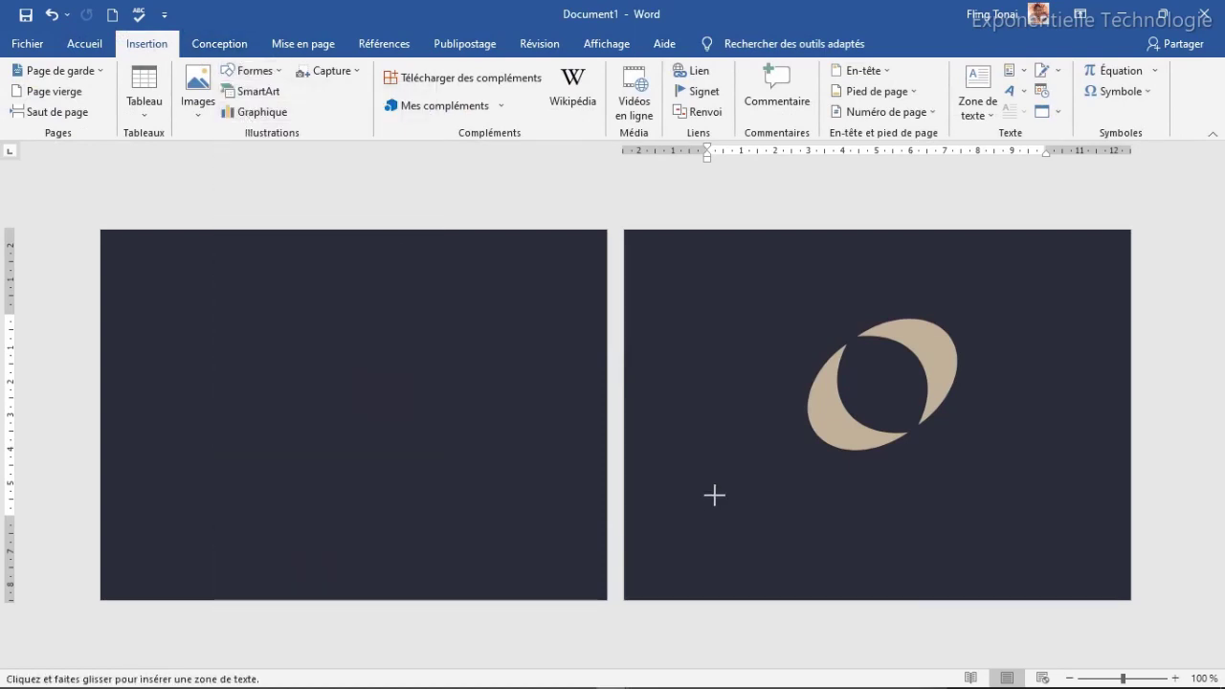
{"action": "left_click_drag", "start_coordinate": [749, 473], "coordinate": [1023, 523]}
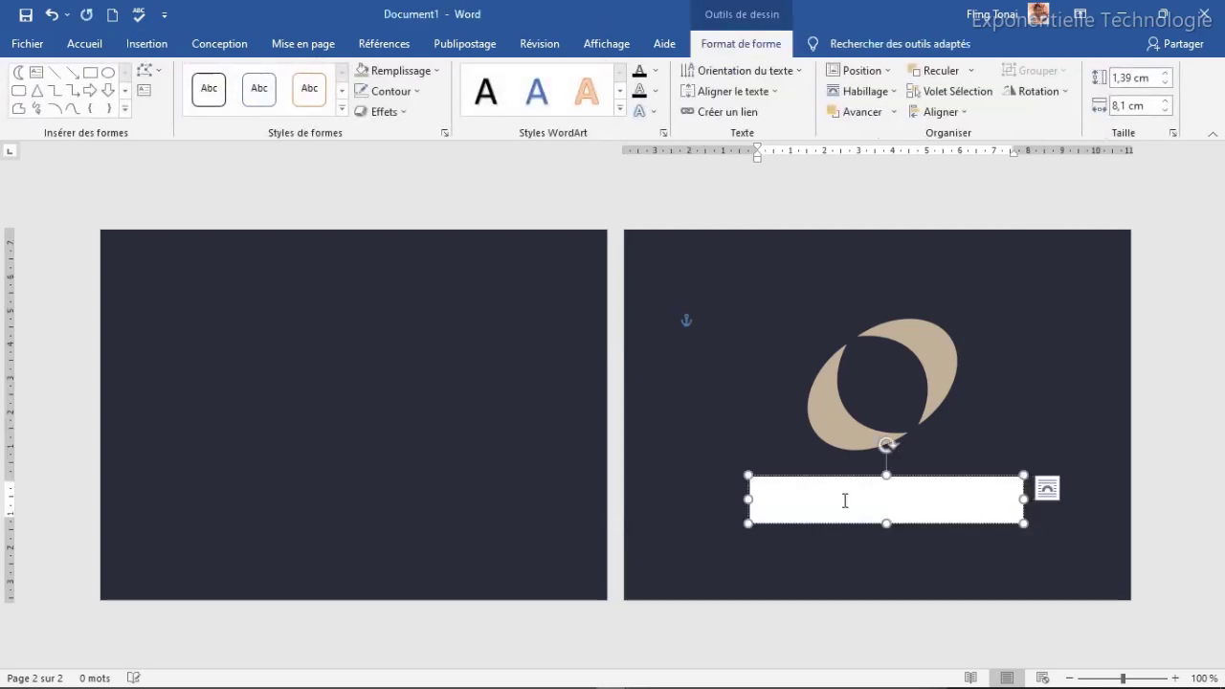
{"action": "type", "text": "COMPANY NAME"}
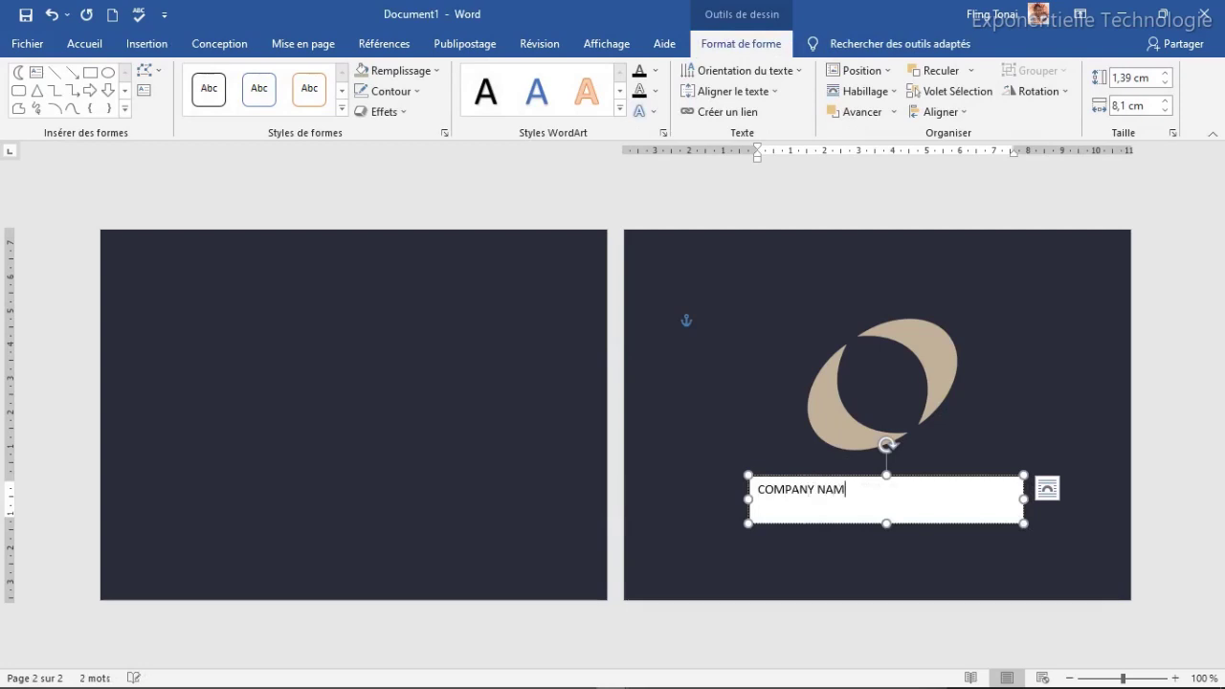
Step: Set the COMPANY NAME text box to no fill and no outline
{"action": "left_click", "coordinate": [925, 481]}
{"action": "left_click", "coordinate": [440, 71]}
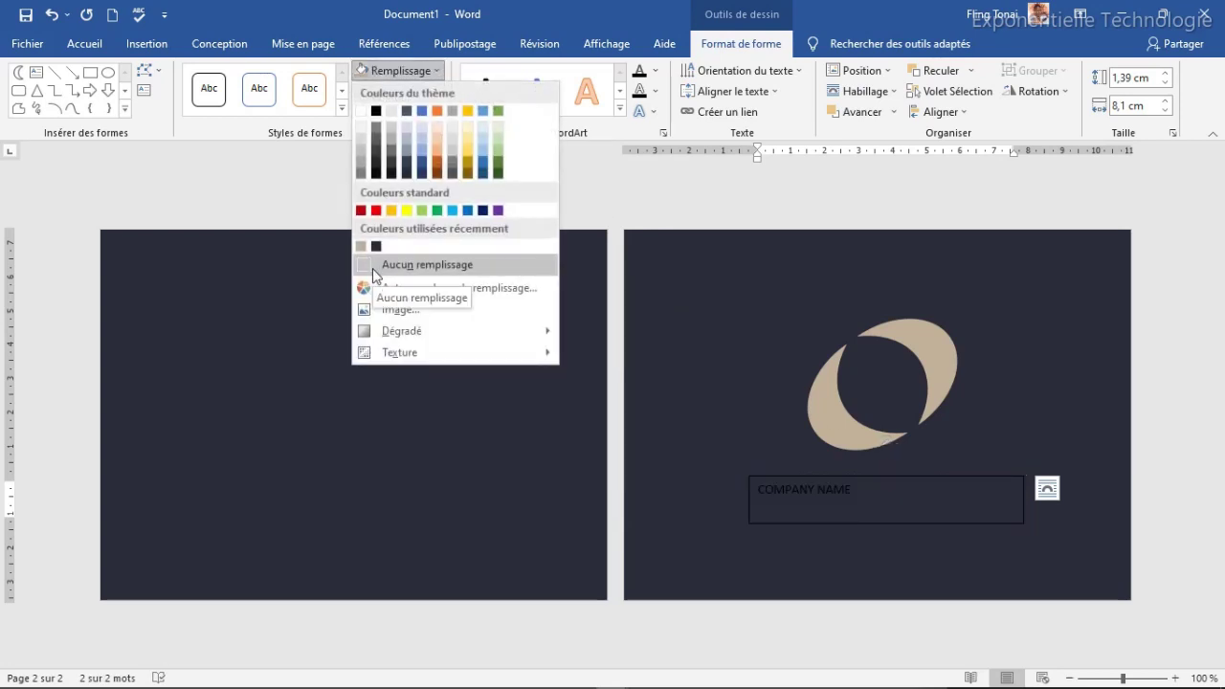
{"action": "left_click", "coordinate": [374, 265]}
{"action": "left_click", "coordinate": [390, 91]}
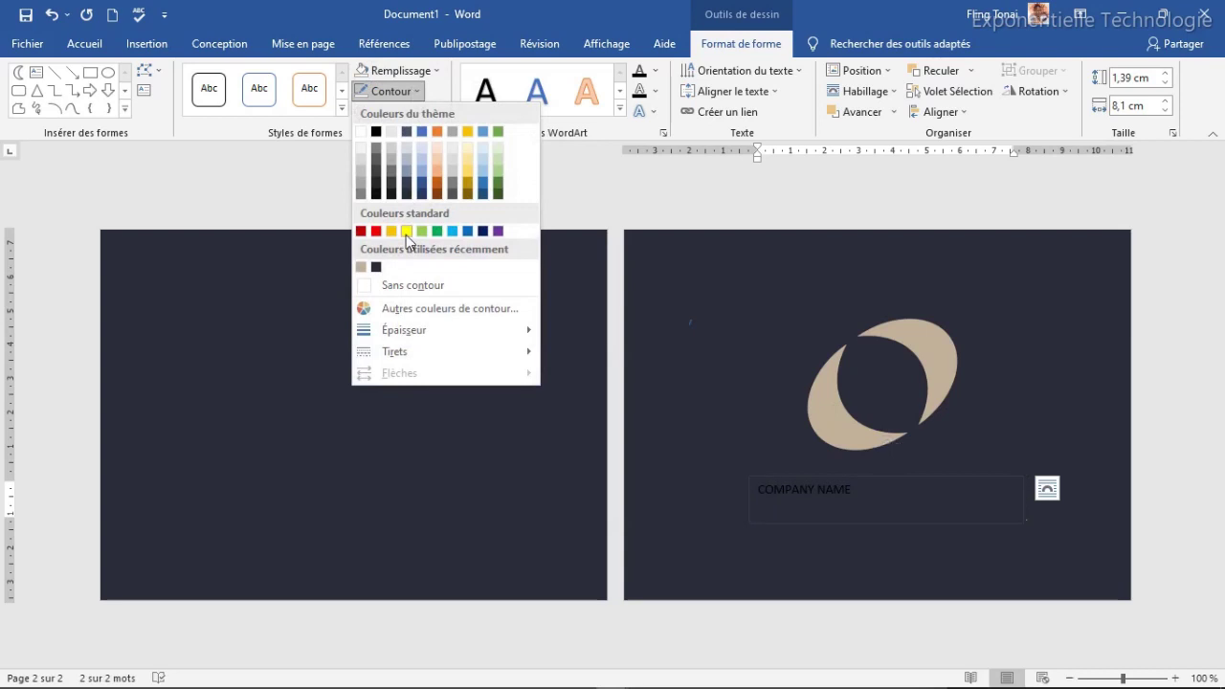
{"action": "left_click", "coordinate": [381, 285]}
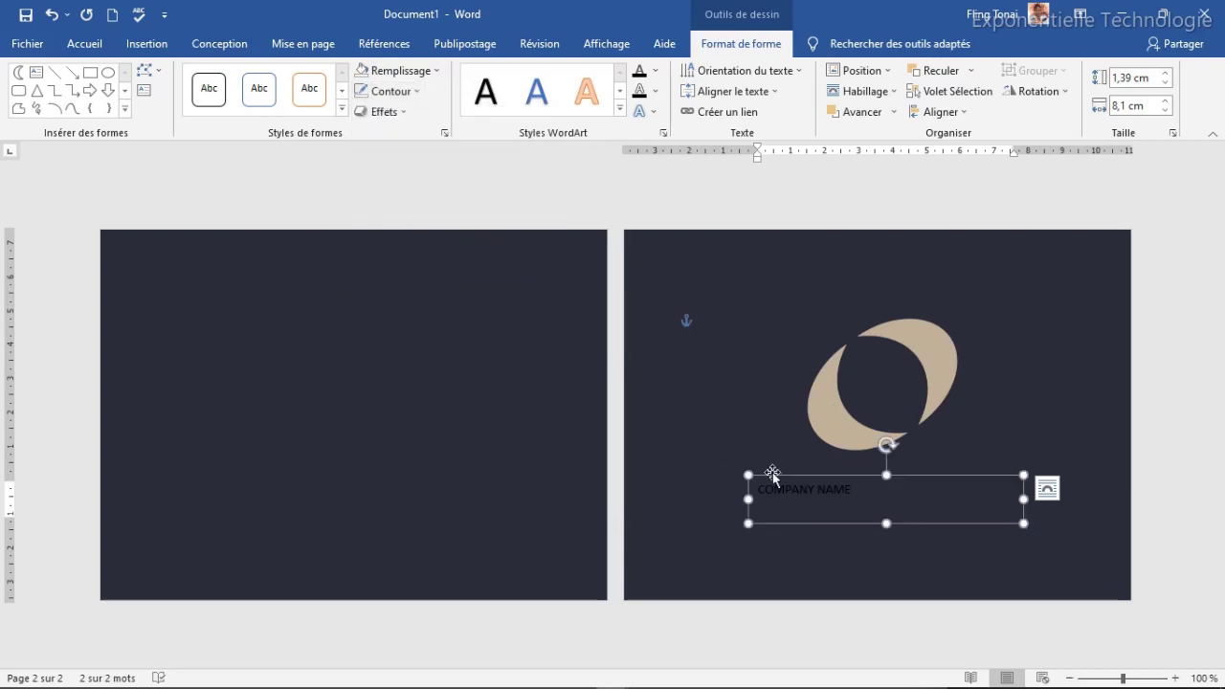
{"action": "left_click", "coordinate": [84, 43]}
{"action": "left_click", "coordinate": [296, 78]}
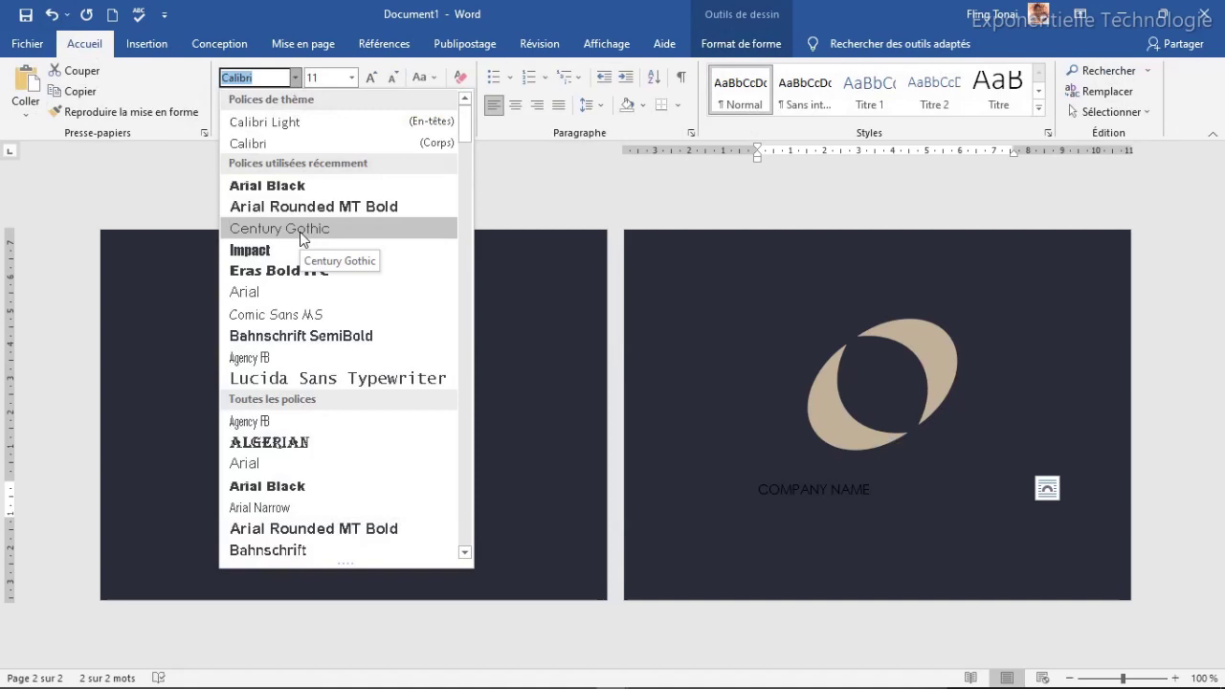
Step: Format COMPANY NAME as Century Gothic 24 pt in the logo's beige
{"action": "left_click", "coordinate": [300, 231]}
{"action": "left_click", "coordinate": [372, 77]}
{"action": "left_click", "coordinate": [371, 78]}
{"action": "left_click", "coordinate": [372, 77]}
{"action": "left_click", "coordinate": [372, 78]}
{"action": "left_click", "coordinate": [371, 78]}
{"action": "left_click", "coordinate": [372, 78]}
{"action": "left_click", "coordinate": [372, 78]}
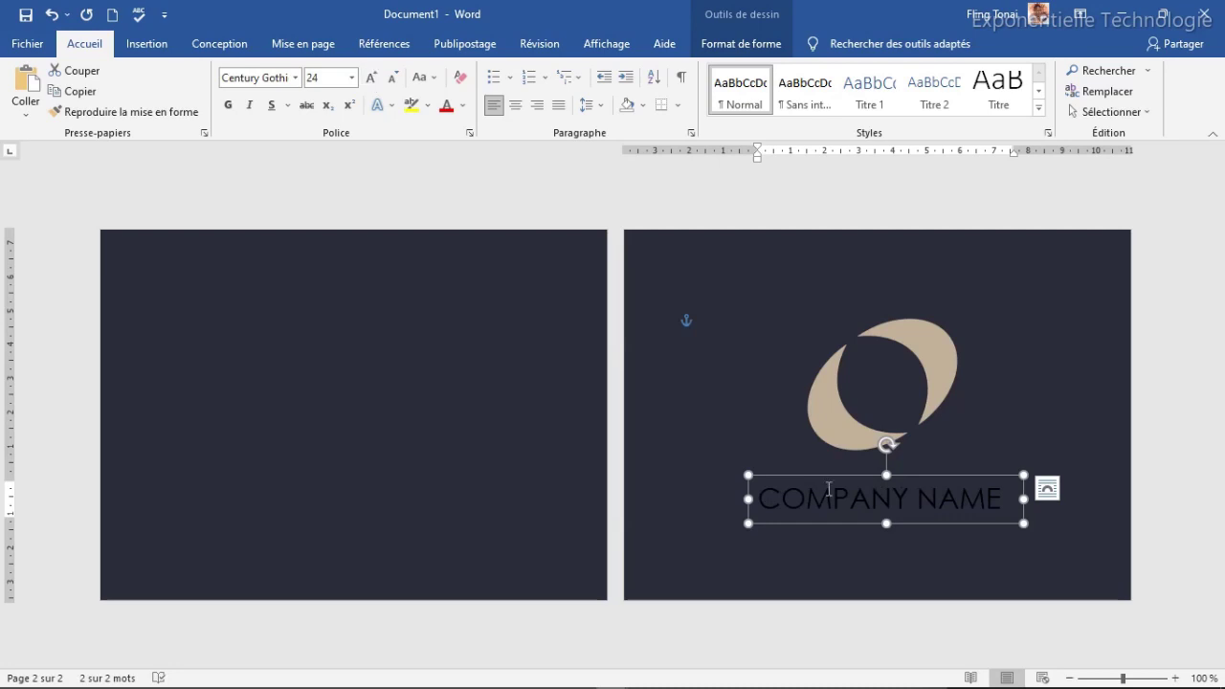
{"action": "left_click", "coordinate": [463, 105]}
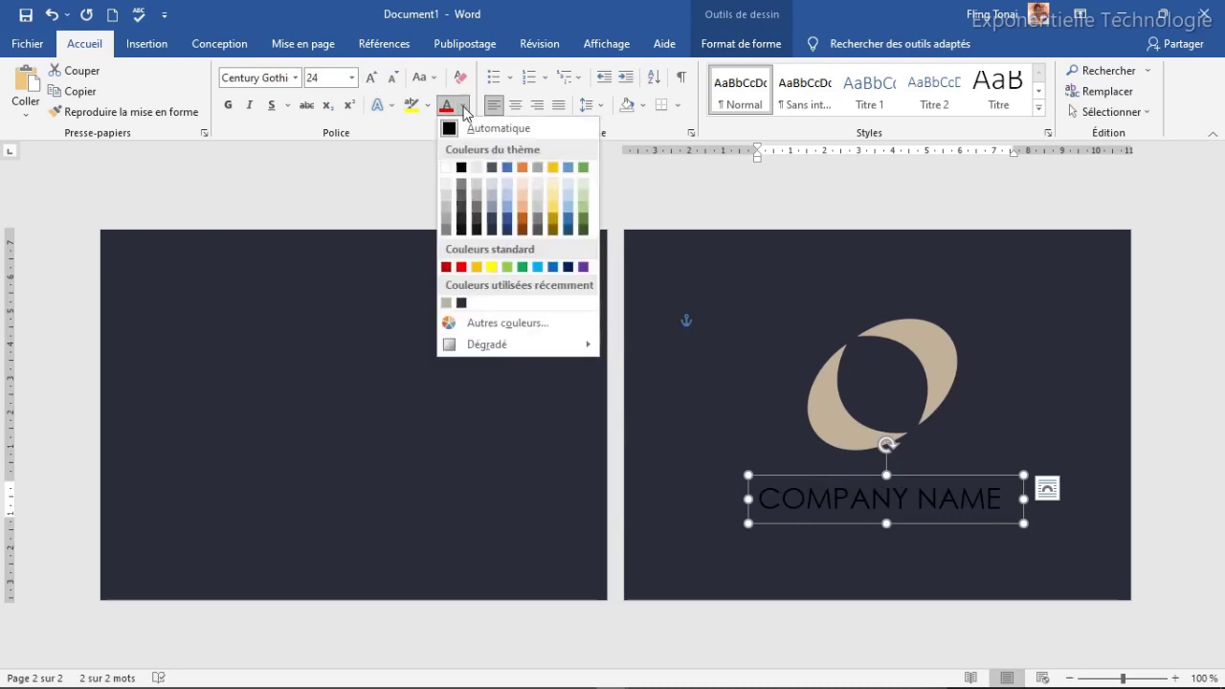
{"action": "left_click", "coordinate": [446, 304]}
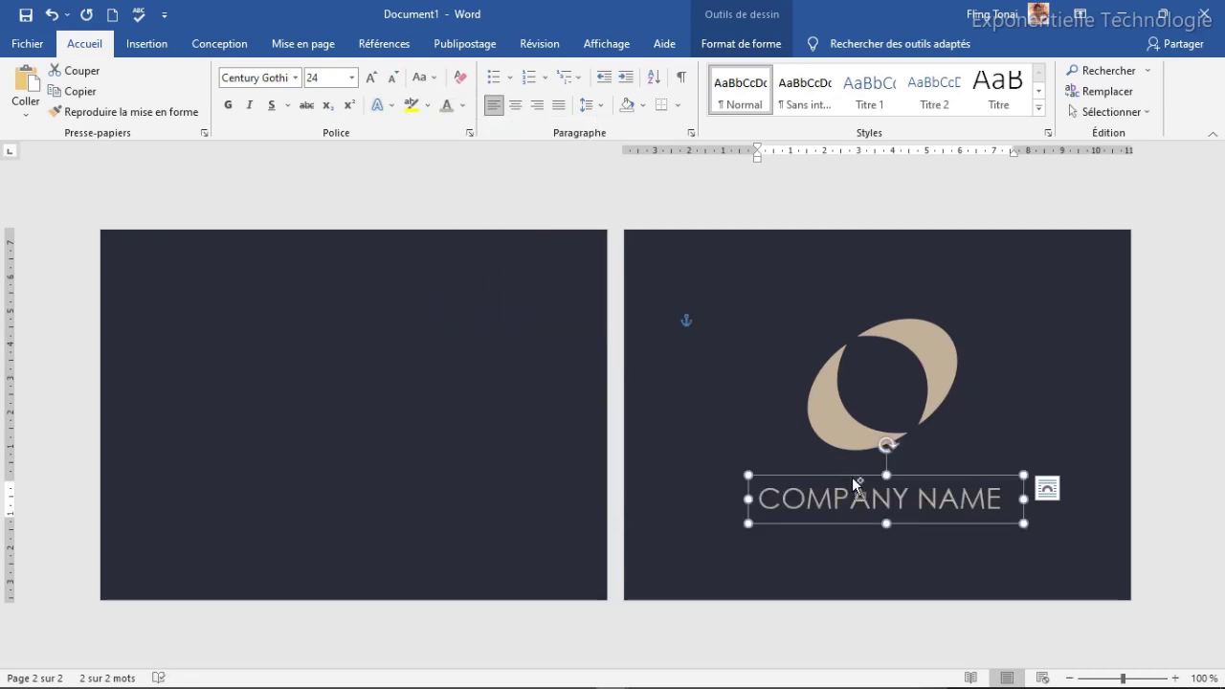
{"action": "key", "text": "ctrl+d"}
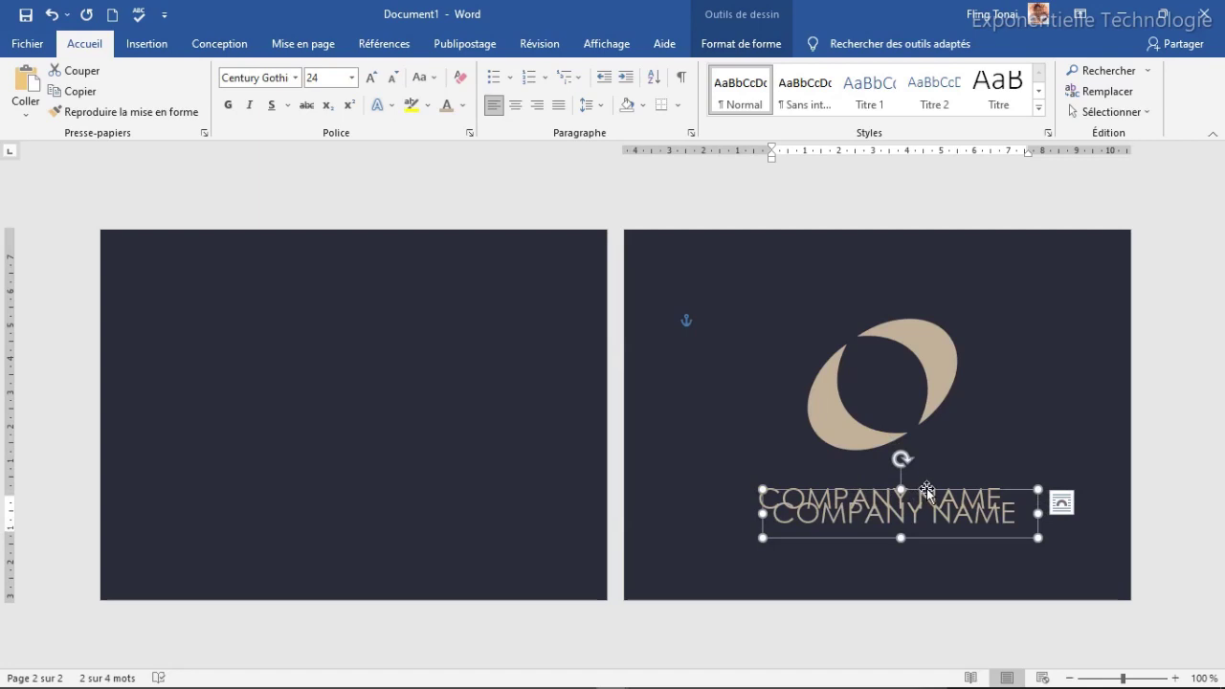
Step: Place the duplicated box under COMPANY NAME and retype it as YOUR SLOGAN HERE
{"action": "left_click_drag", "start_coordinate": [925, 493], "coordinate": [915, 503]}
{"action": "left_click", "coordinate": [909, 531]}
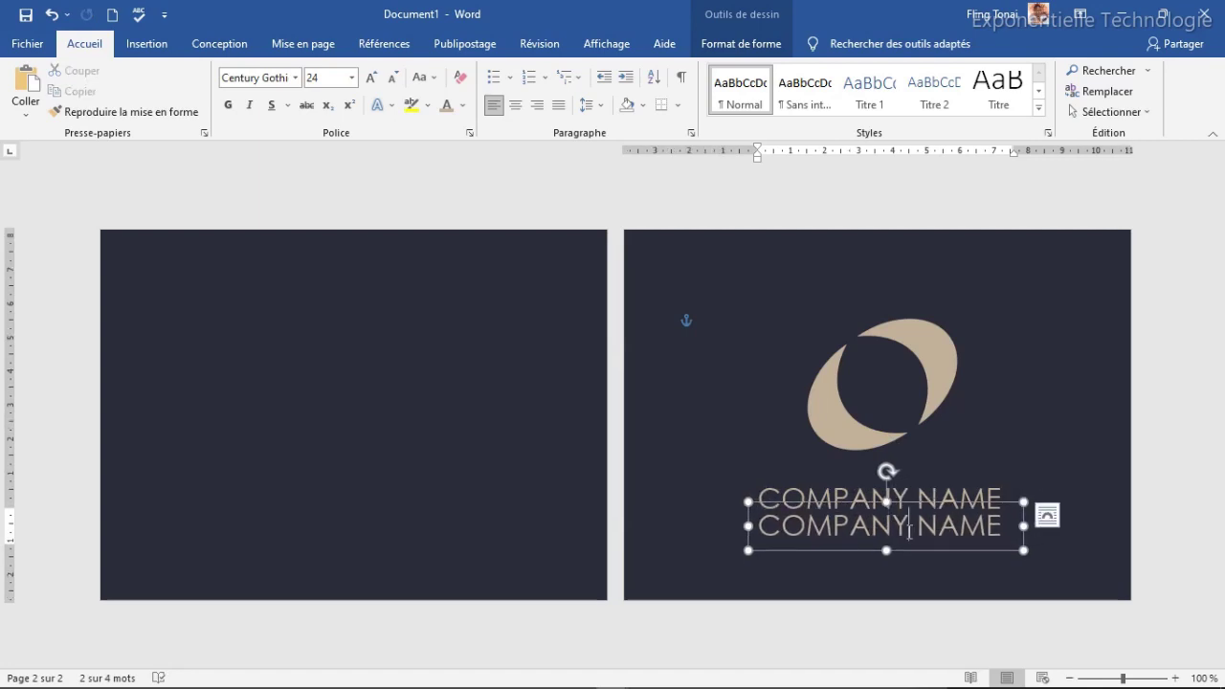
{"action": "triple_click", "coordinate": [910, 531]}
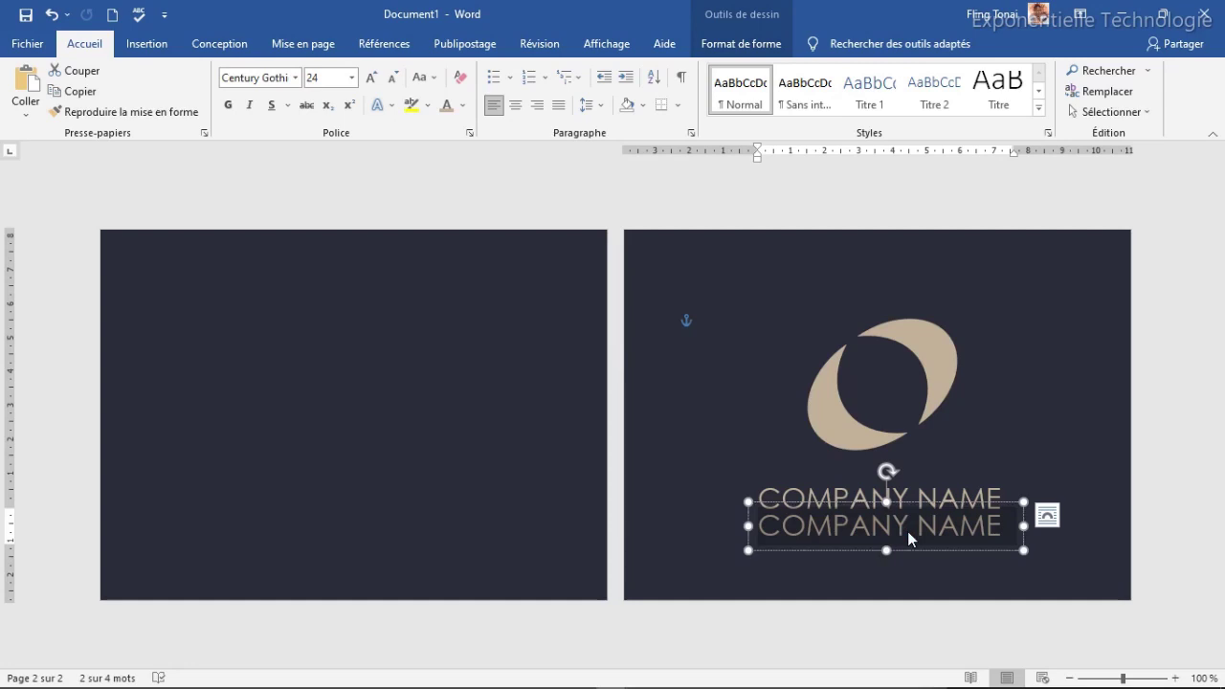
{"action": "type", "text": "YOUR S"}
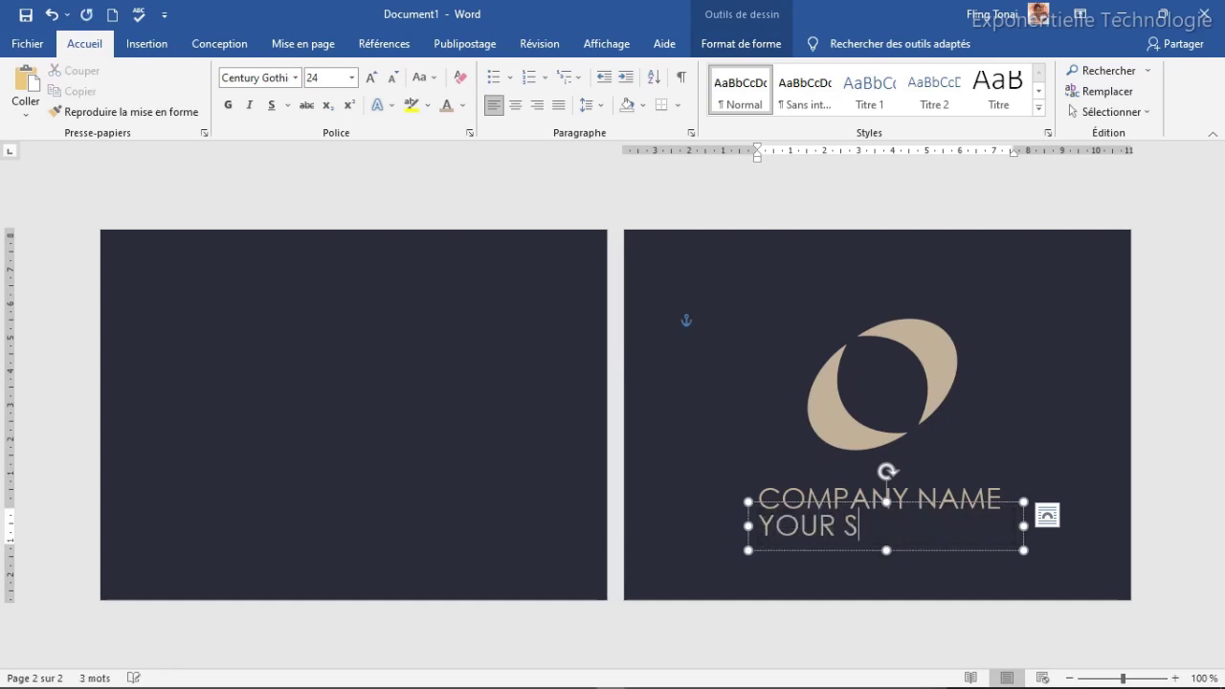
{"action": "type", "text": "LOGAN HER"}
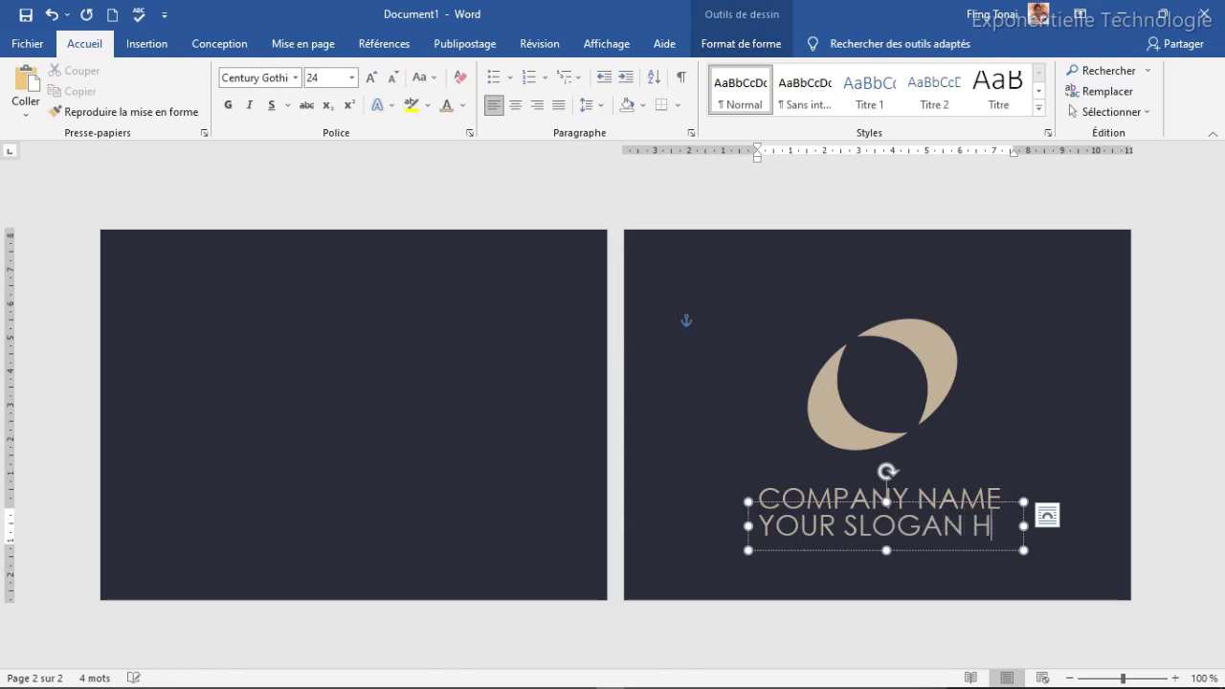
Step: Shrink the slogan to 14 pt and resize its box to sit centred below
{"action": "left_click", "coordinate": [982, 500]}
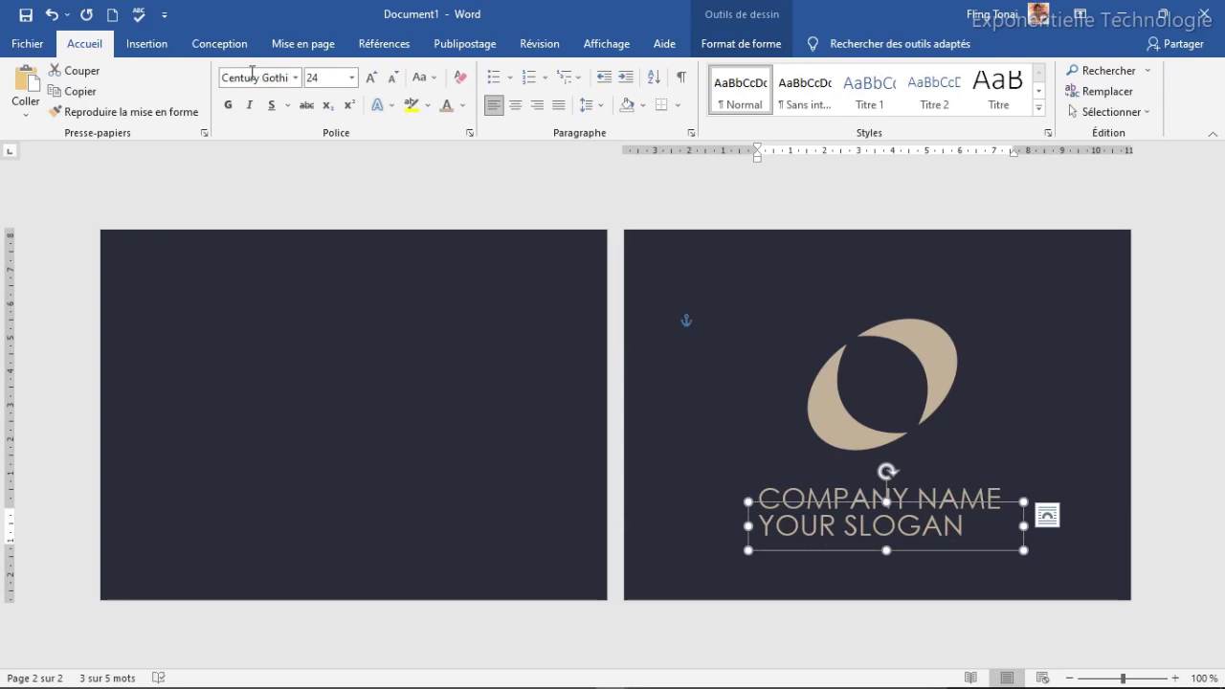
{"action": "left_click", "coordinate": [392, 80]}
{"action": "left_click", "coordinate": [393, 79]}
{"action": "left_click", "coordinate": [392, 79]}
{"action": "left_click", "coordinate": [392, 80]}
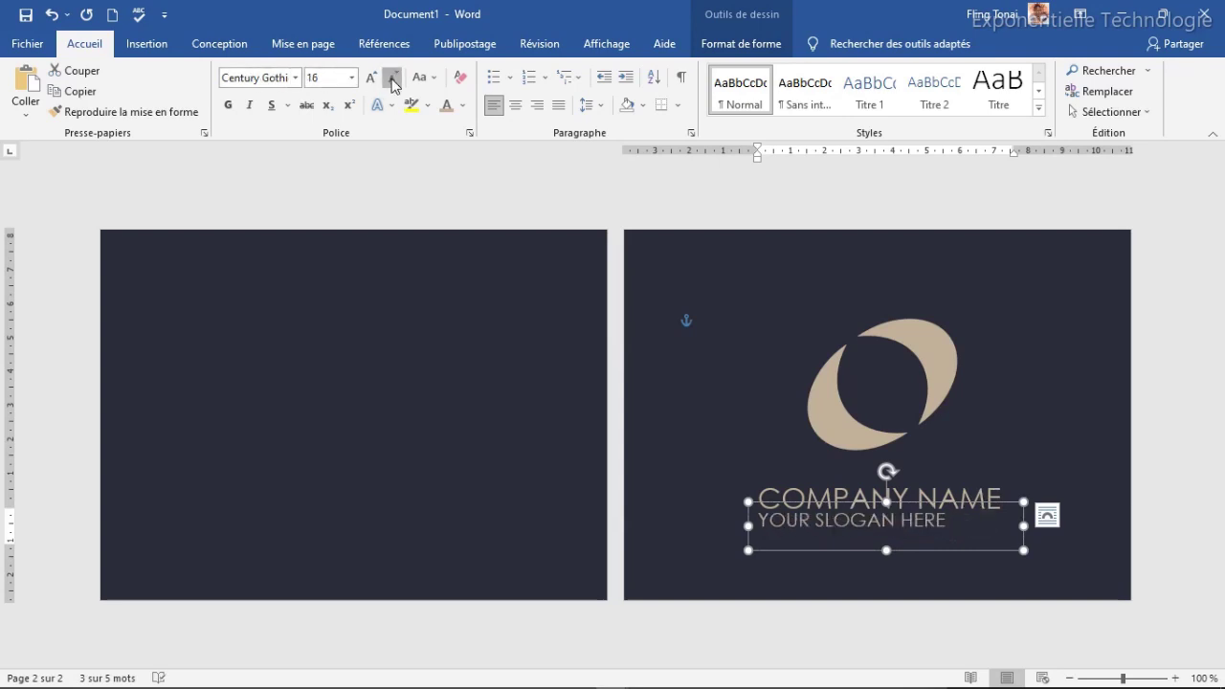
{"action": "left_click", "coordinate": [392, 80]}
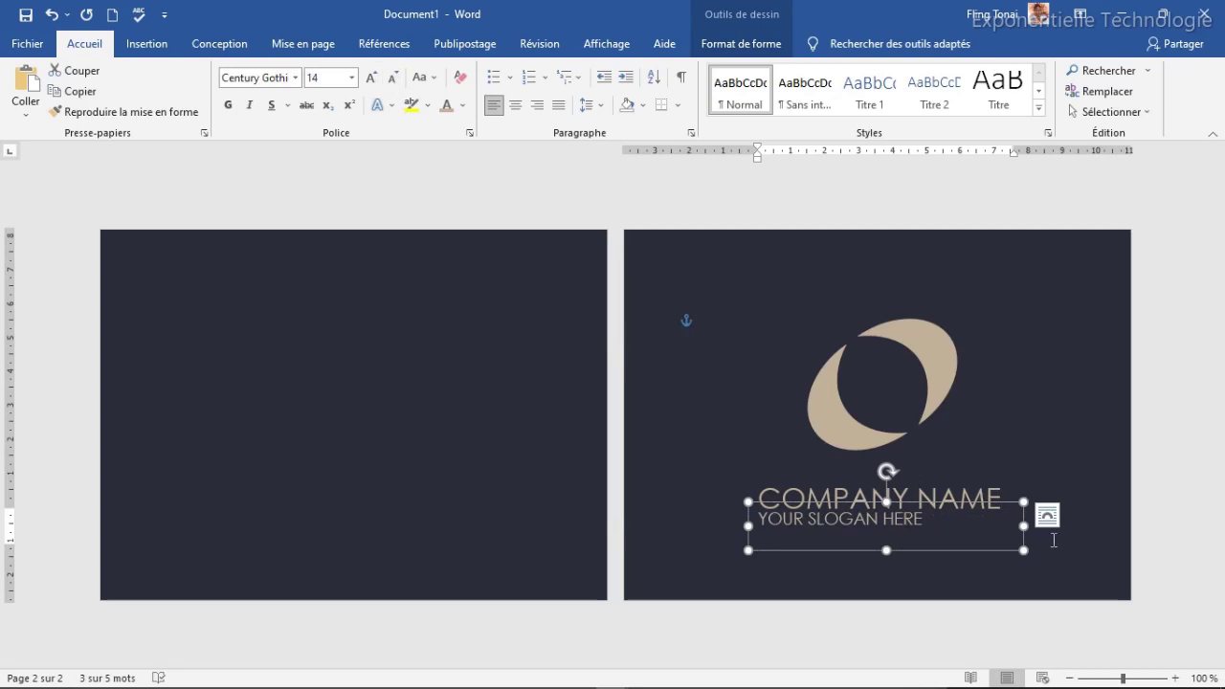
{"action": "left_click_drag", "start_coordinate": [1023, 527], "coordinate": [943, 526]}
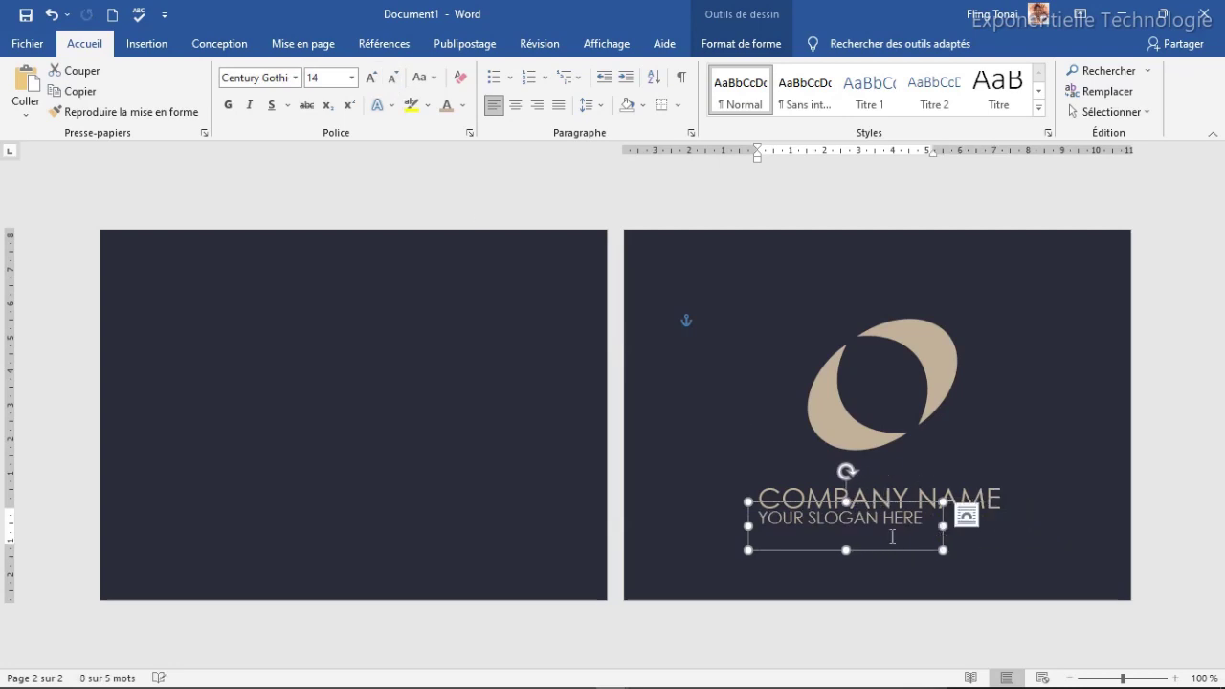
{"action": "left_click_drag", "start_coordinate": [851, 551], "coordinate": [907, 512]}
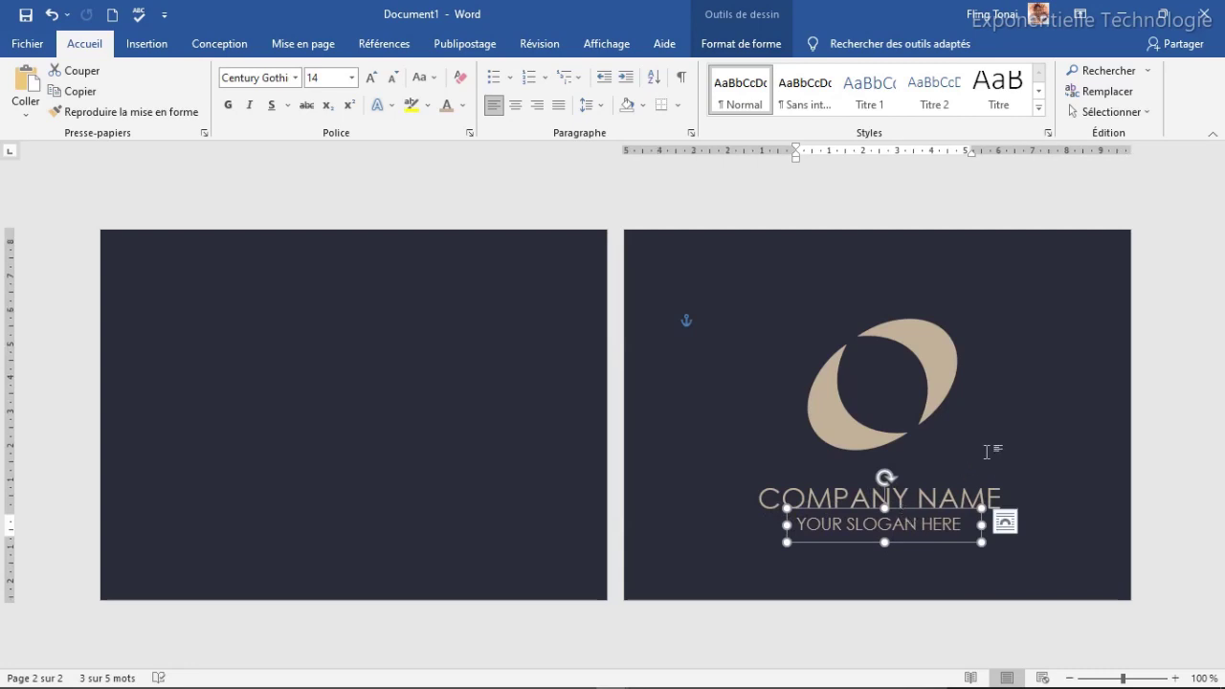
{"action": "key", "text": "Escape"}
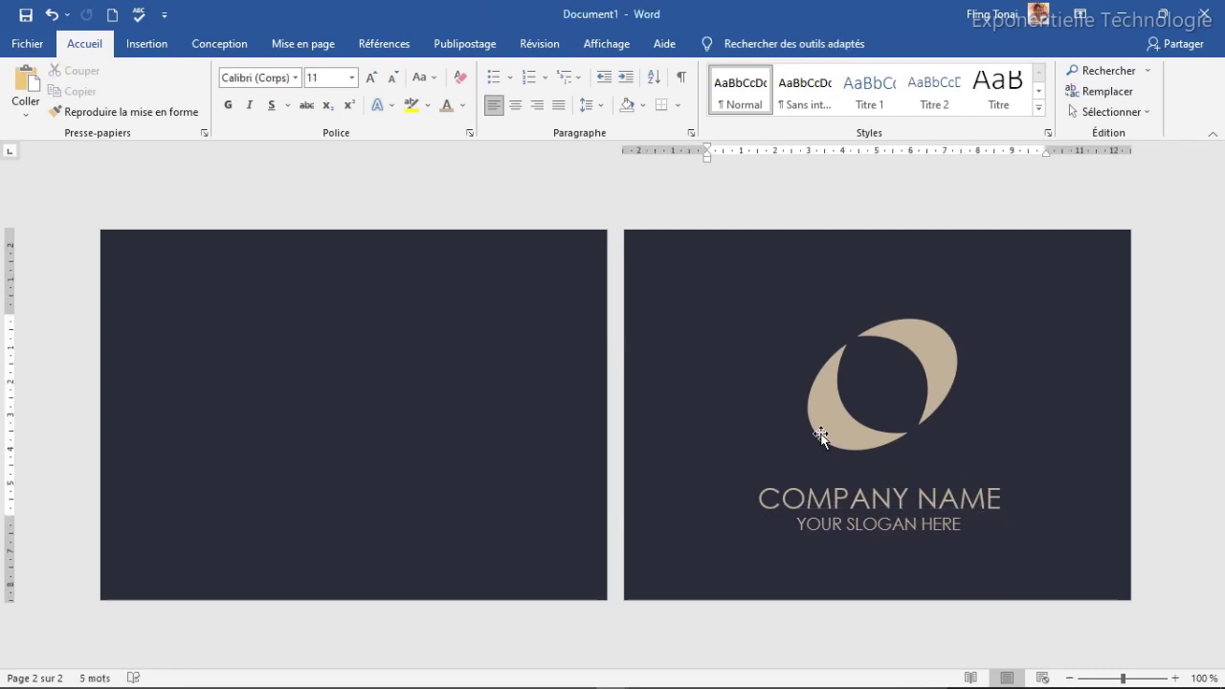
Step: Draw a rectangle over the right half of the blank left card
{"action": "left_click", "coordinate": [359, 325]}
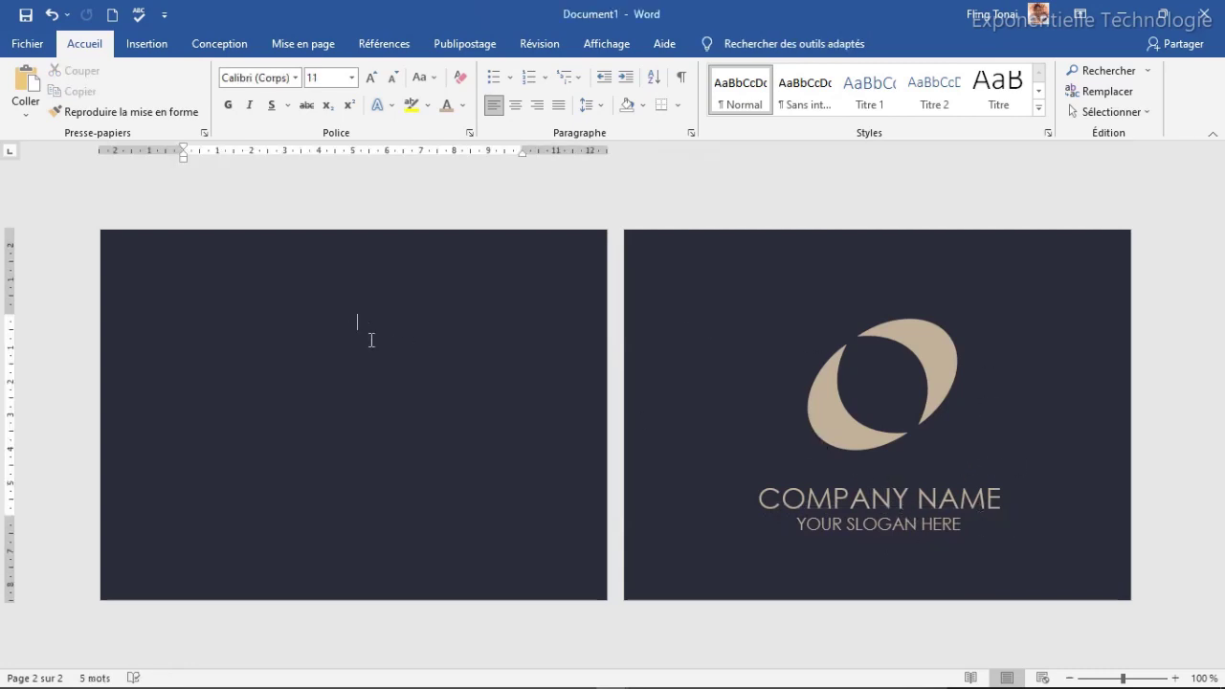
{"action": "left_click", "coordinate": [151, 44]}
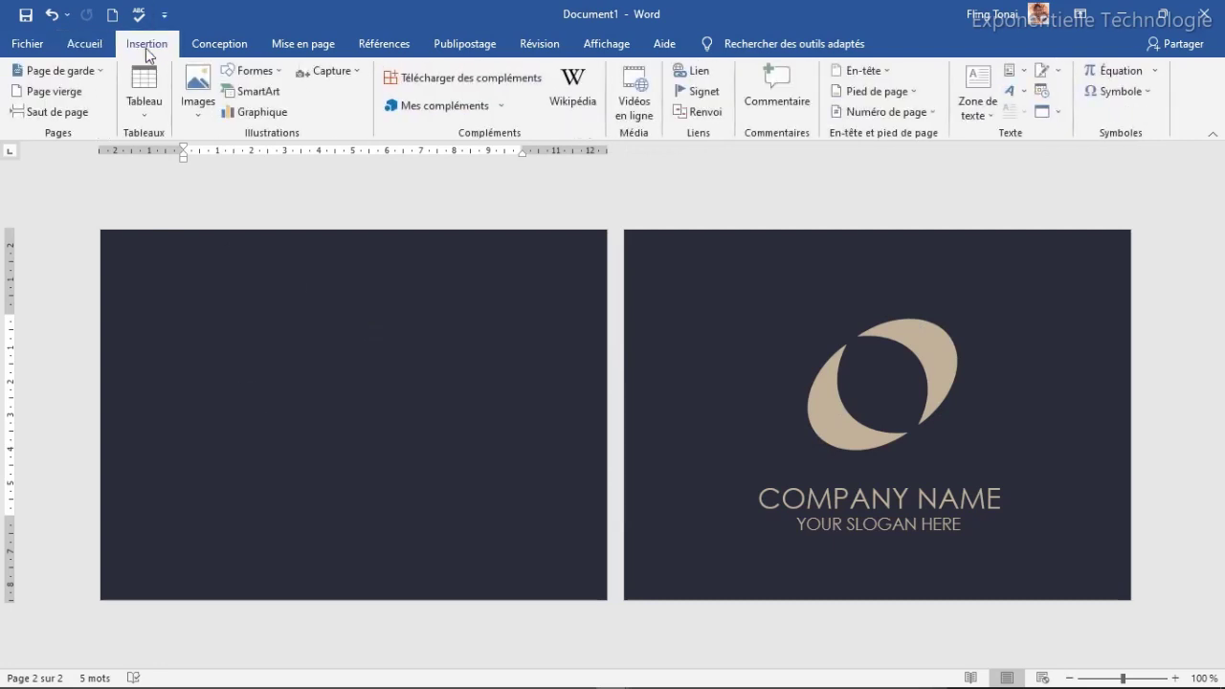
{"action": "left_click", "coordinate": [269, 75]}
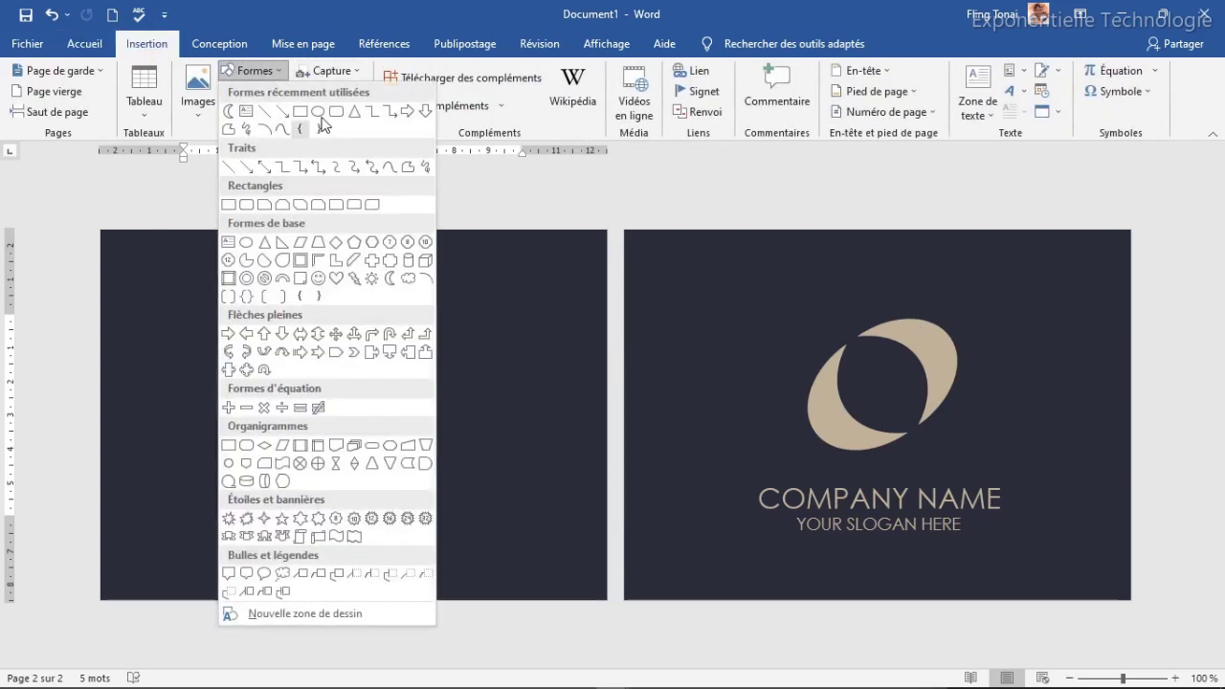
{"action": "left_click", "coordinate": [300, 111]}
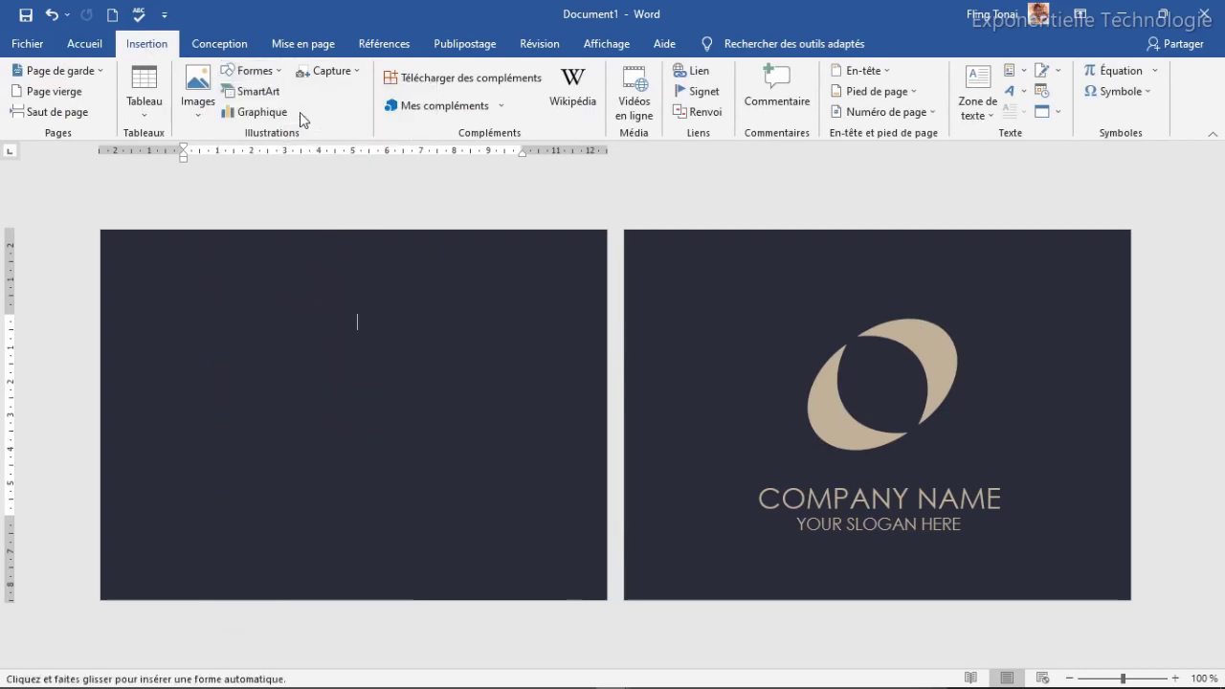
{"action": "left_click_drag", "start_coordinate": [325, 276], "coordinate": [638, 680]}
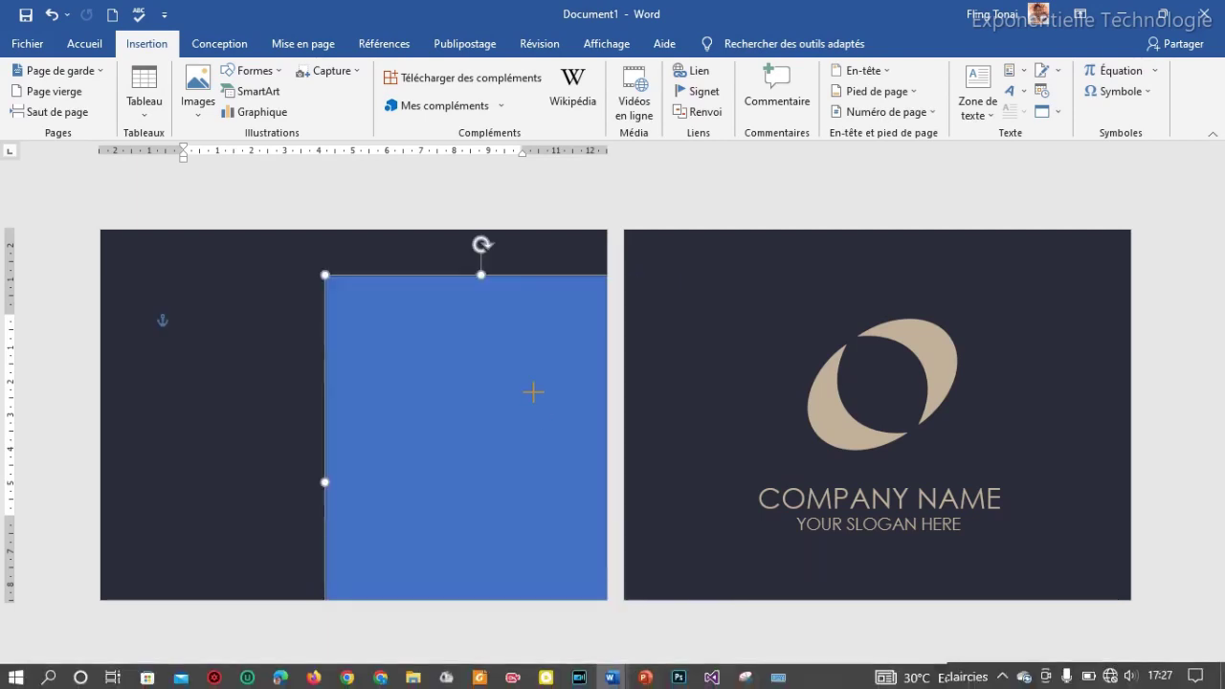
Step: Tilt, stretch and move the rectangle to 14.36 × 9.16 cm with a diagonal edge
{"action": "left_click_drag", "start_coordinate": [482, 244], "coordinate": [557, 241]}
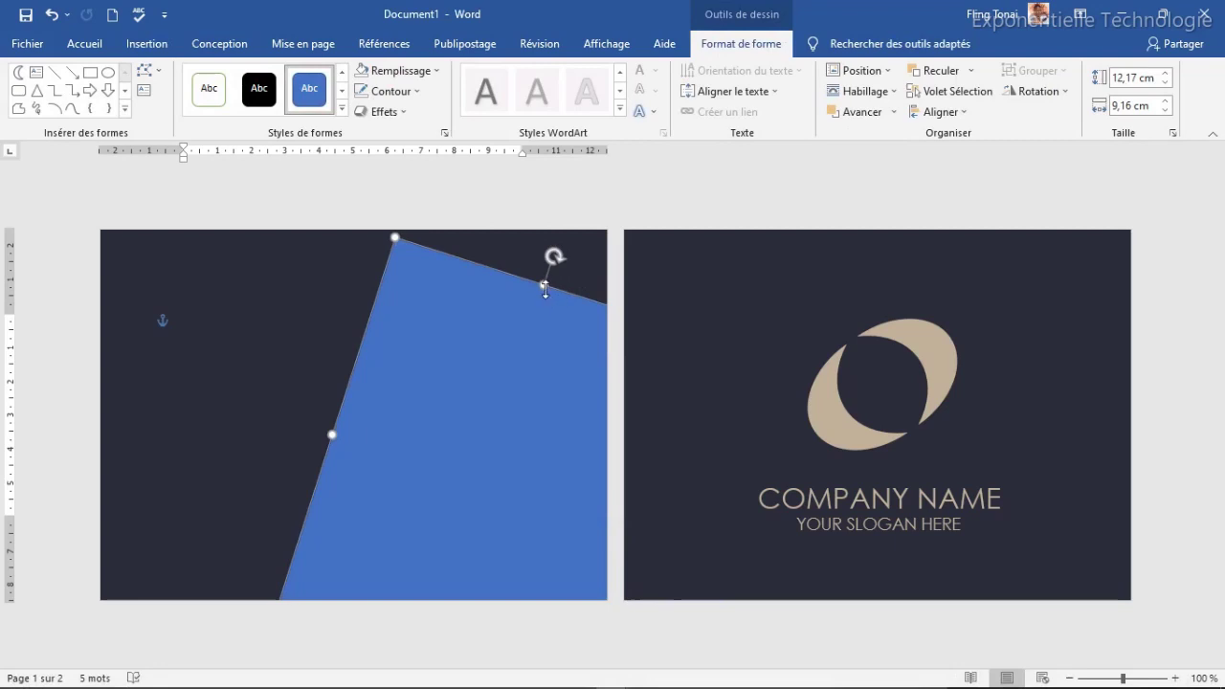
{"action": "left_click_drag", "start_coordinate": [545, 286], "coordinate": [580, 218]}
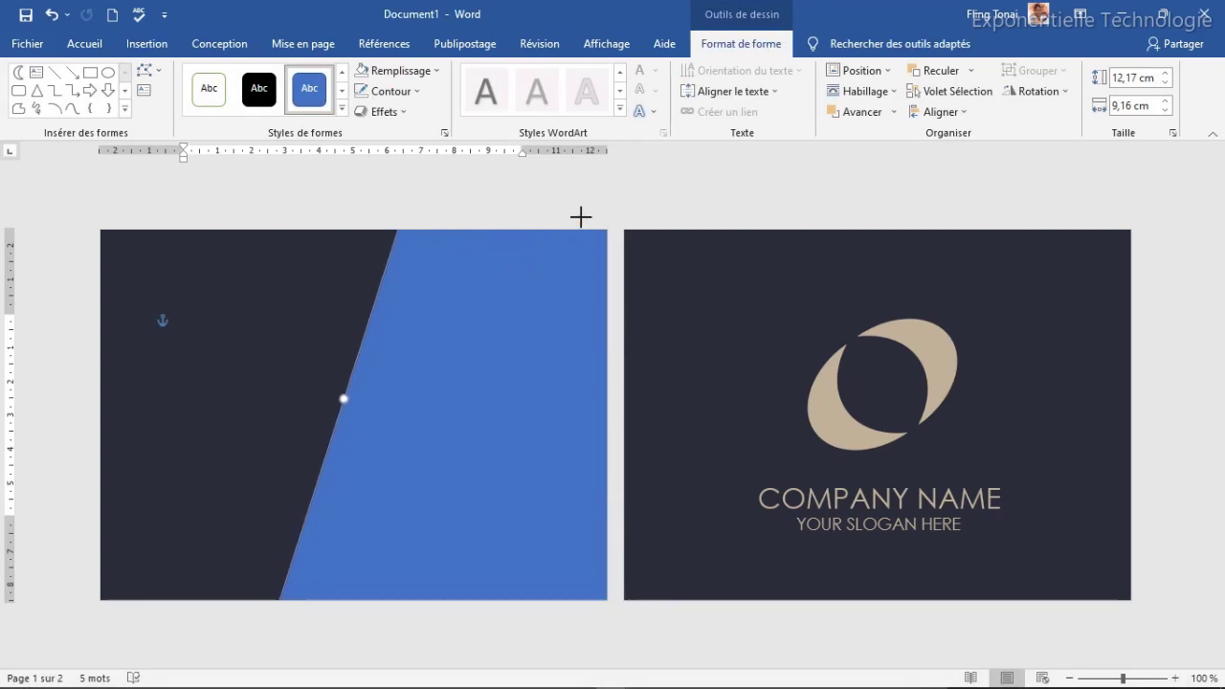
{"action": "left_click_drag", "start_coordinate": [495, 350], "coordinate": [404, 408]}
{"action": "left_click_drag", "start_coordinate": [534, 267], "coordinate": [518, 262]}
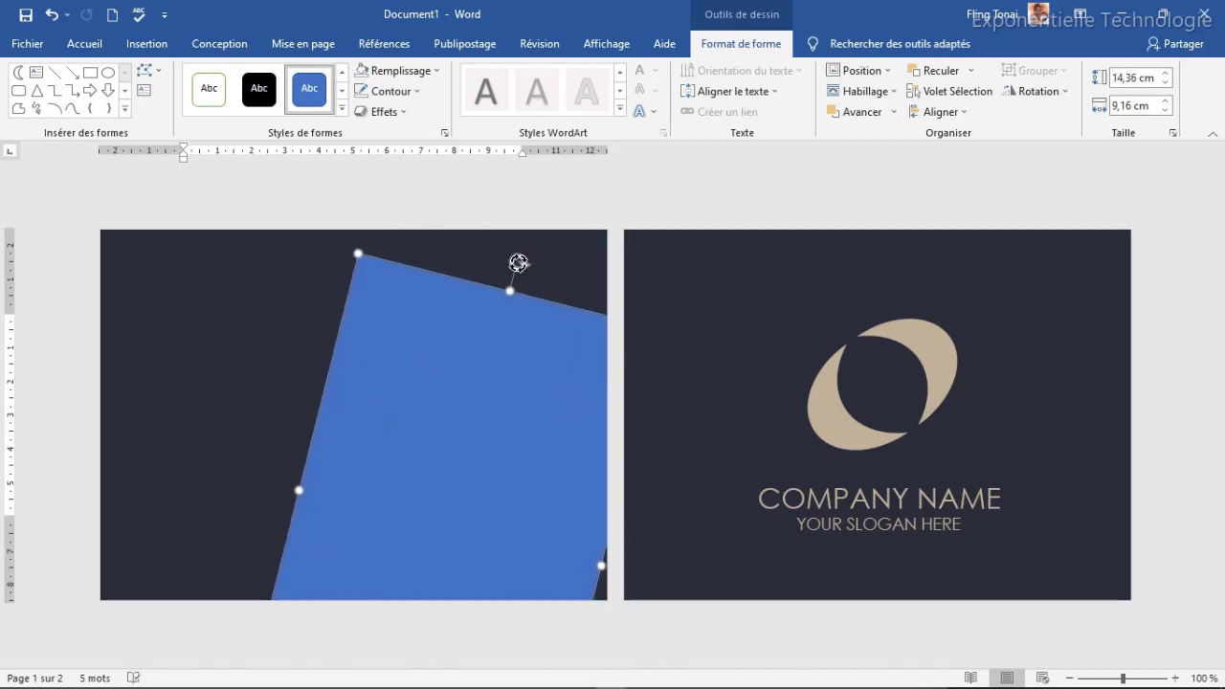
{"action": "left_click_drag", "start_coordinate": [457, 444], "coordinate": [523, 361]}
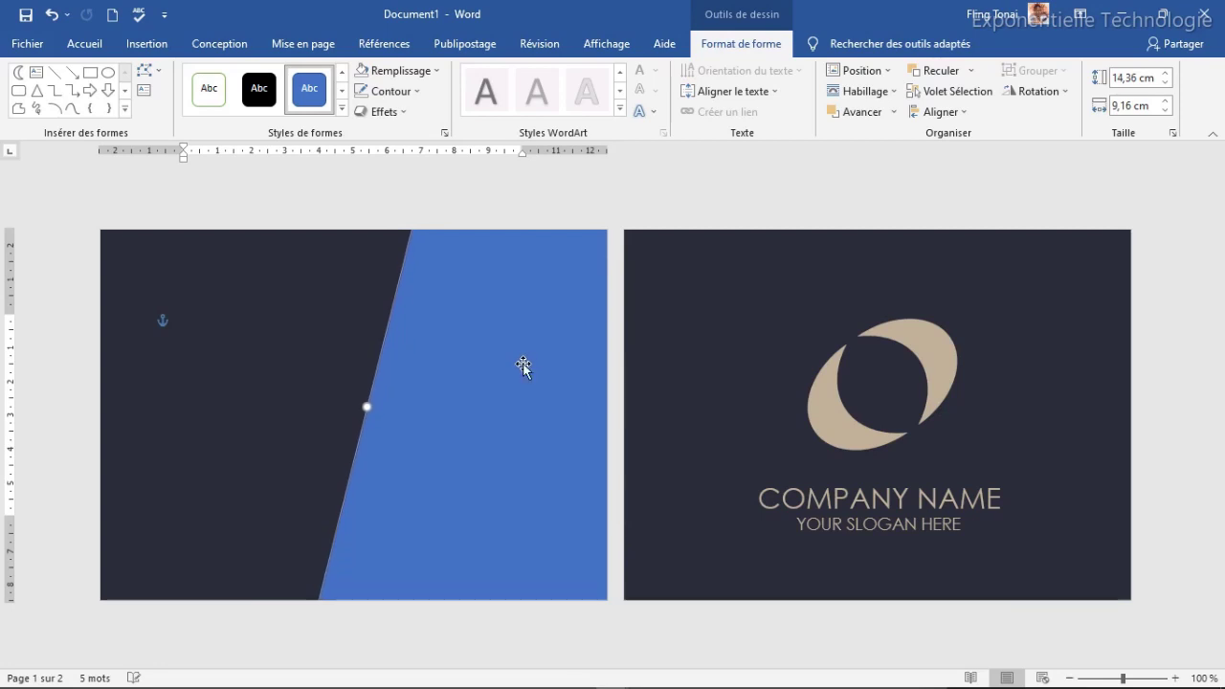
Step: Fill the slanted panel with the recent beige colour, remove its outline, and shift it slightly left
{"action": "left_click", "coordinate": [402, 70]}
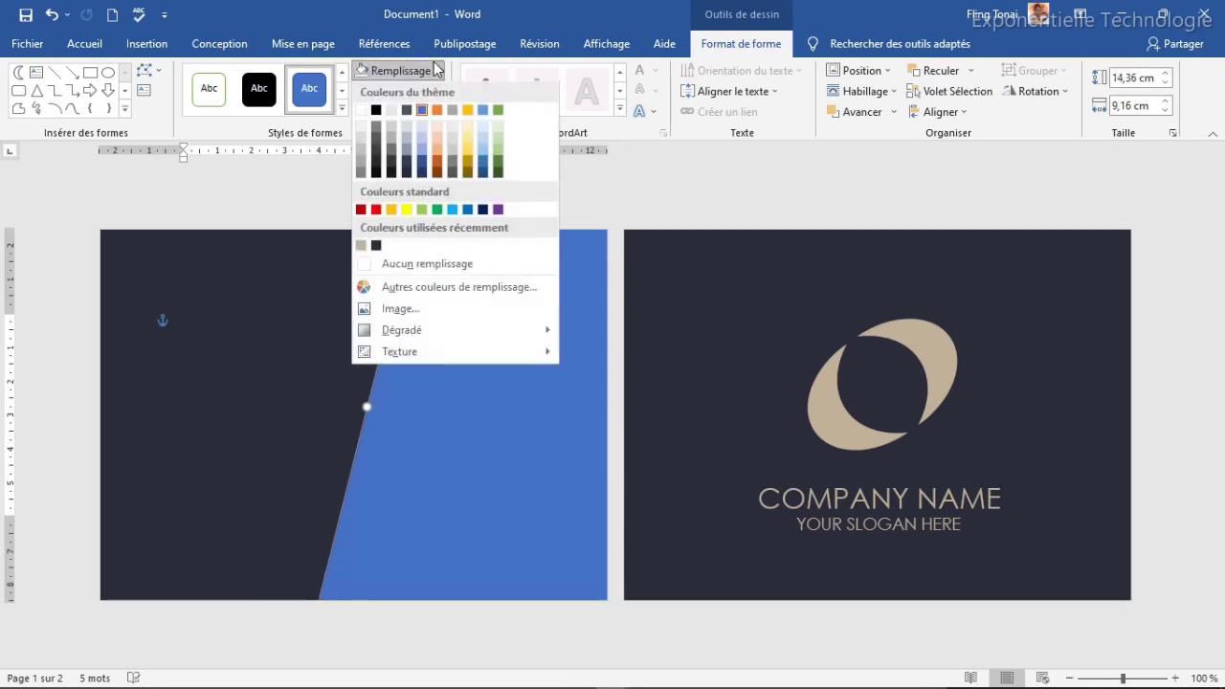
{"action": "left_click", "coordinate": [361, 246]}
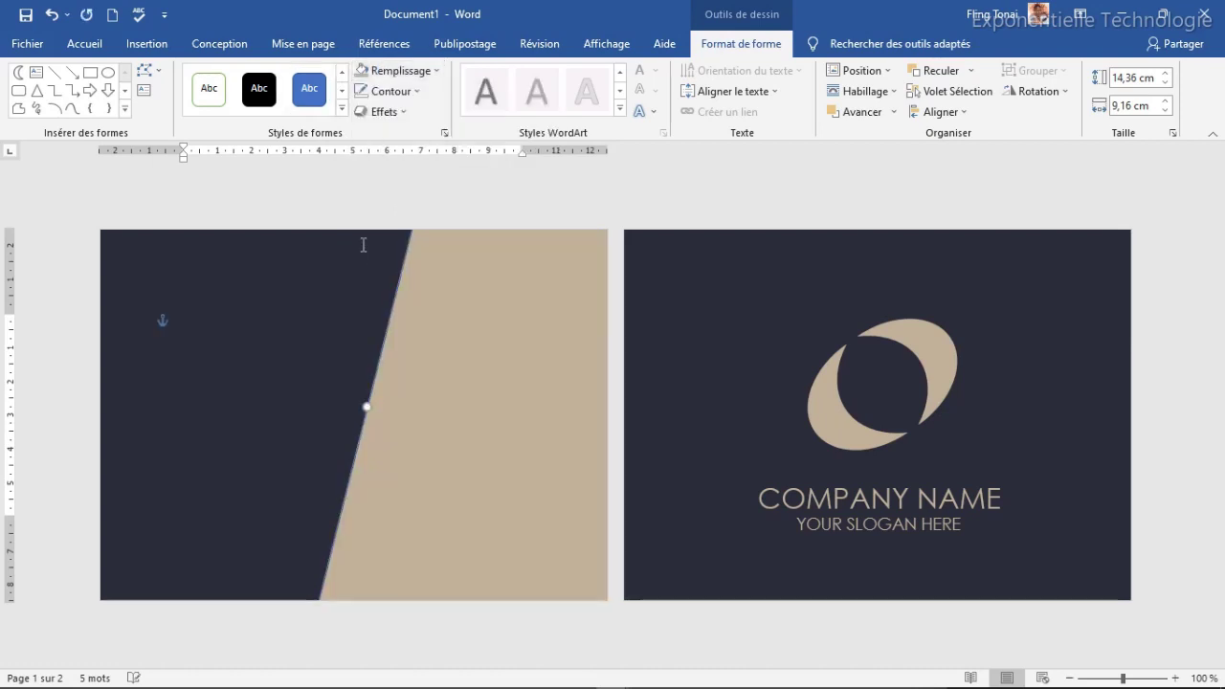
{"action": "left_click", "coordinate": [392, 91]}
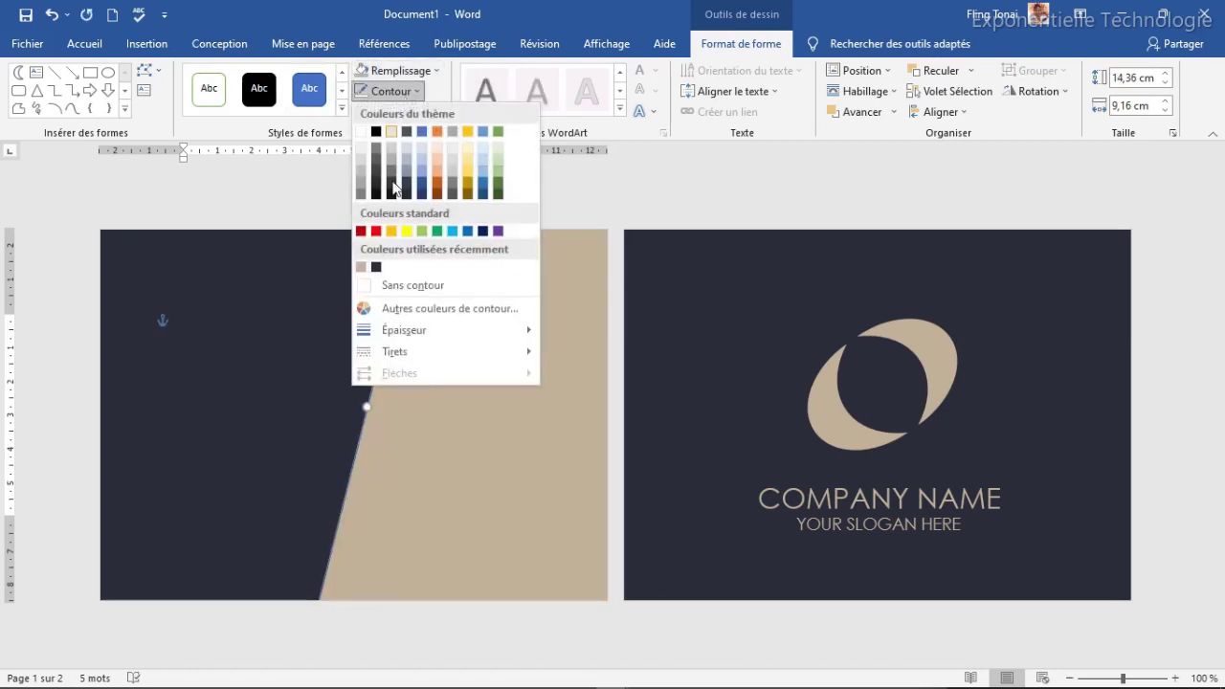
{"action": "left_click", "coordinate": [415, 284]}
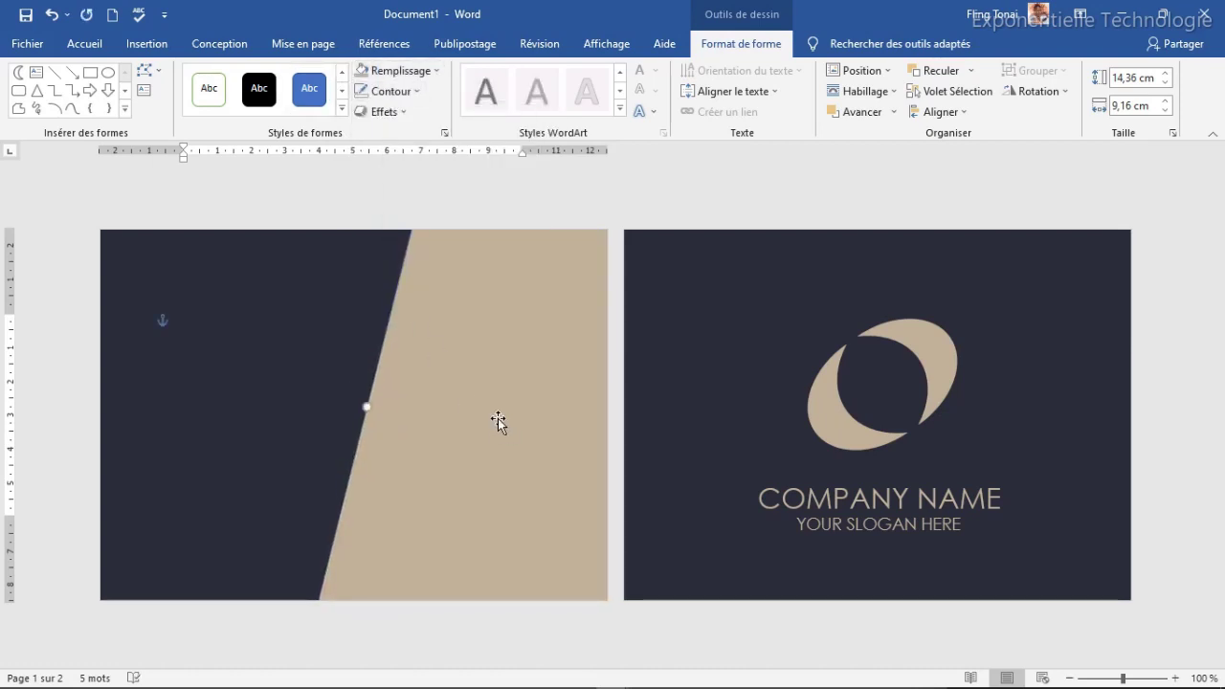
{"action": "left_click_drag", "start_coordinate": [487, 418], "coordinate": [473, 419]}
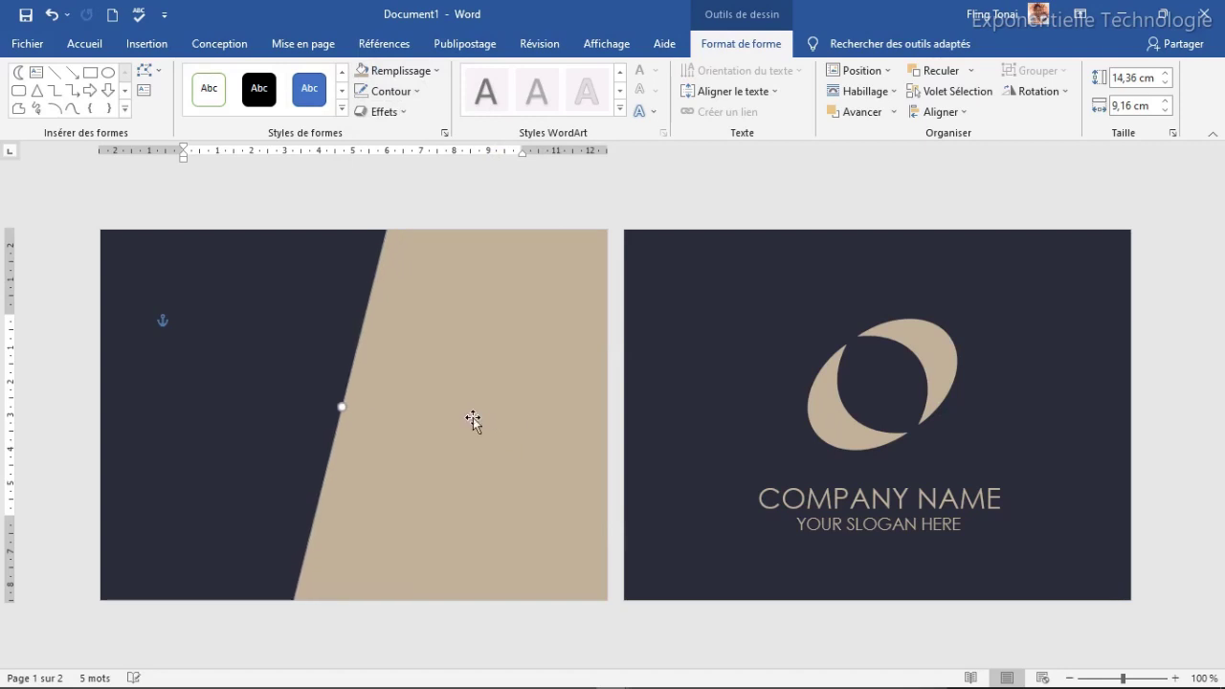
{"action": "left_click", "coordinate": [277, 408]}
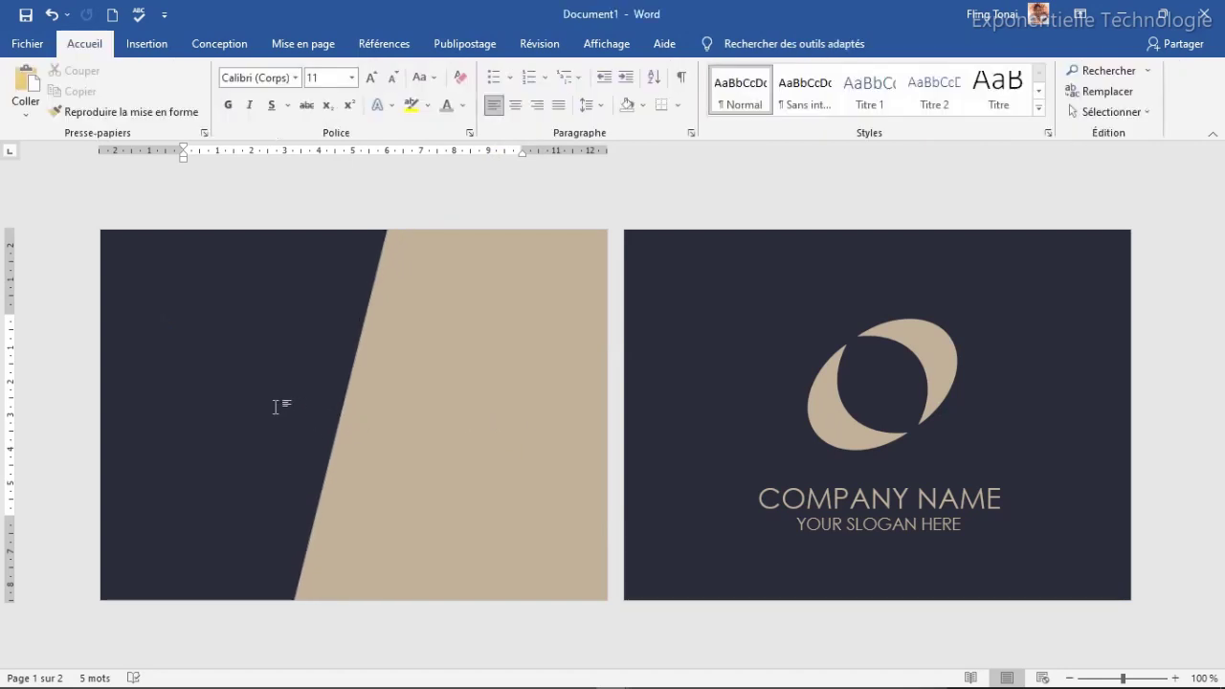
Step: Drag a copy of the COMPANY NAME text box onto the left card
{"action": "left_click", "coordinate": [871, 498]}
{"action": "left_click", "coordinate": [871, 475]}
{"action": "left_click_drag", "start_coordinate": [871, 476], "coordinate": [209, 355]}
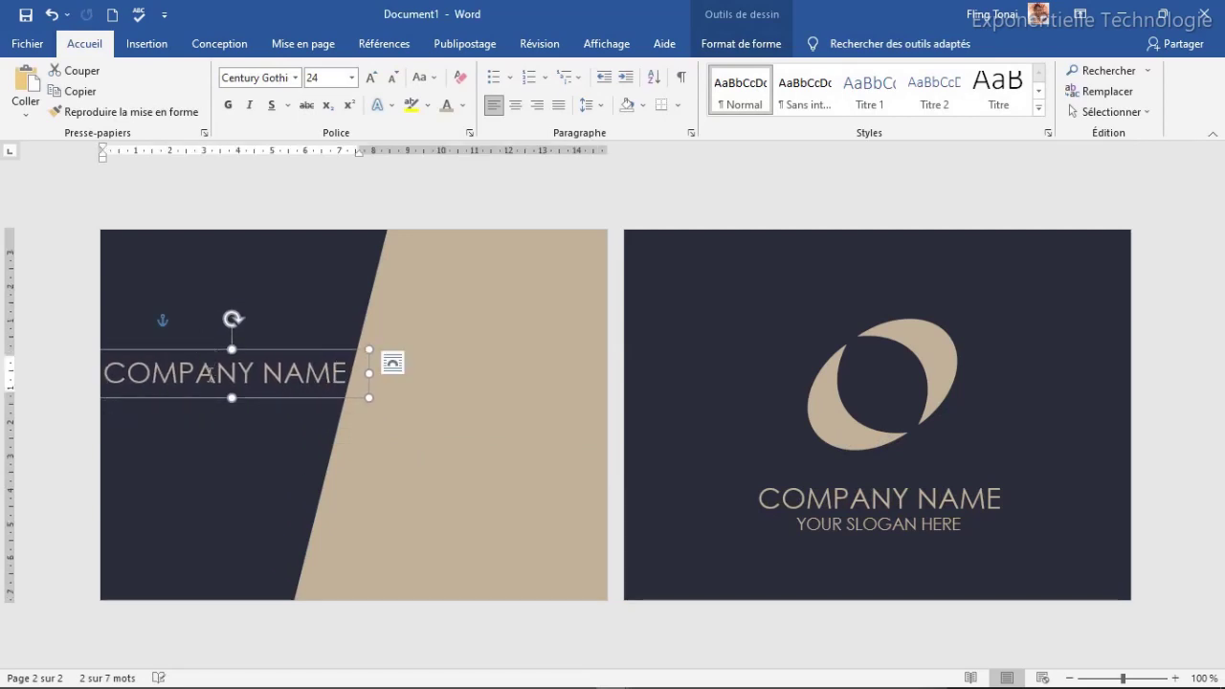
Step: Replace the copied company name text with the cardholder's name
{"action": "triple_click", "coordinate": [210, 376]}
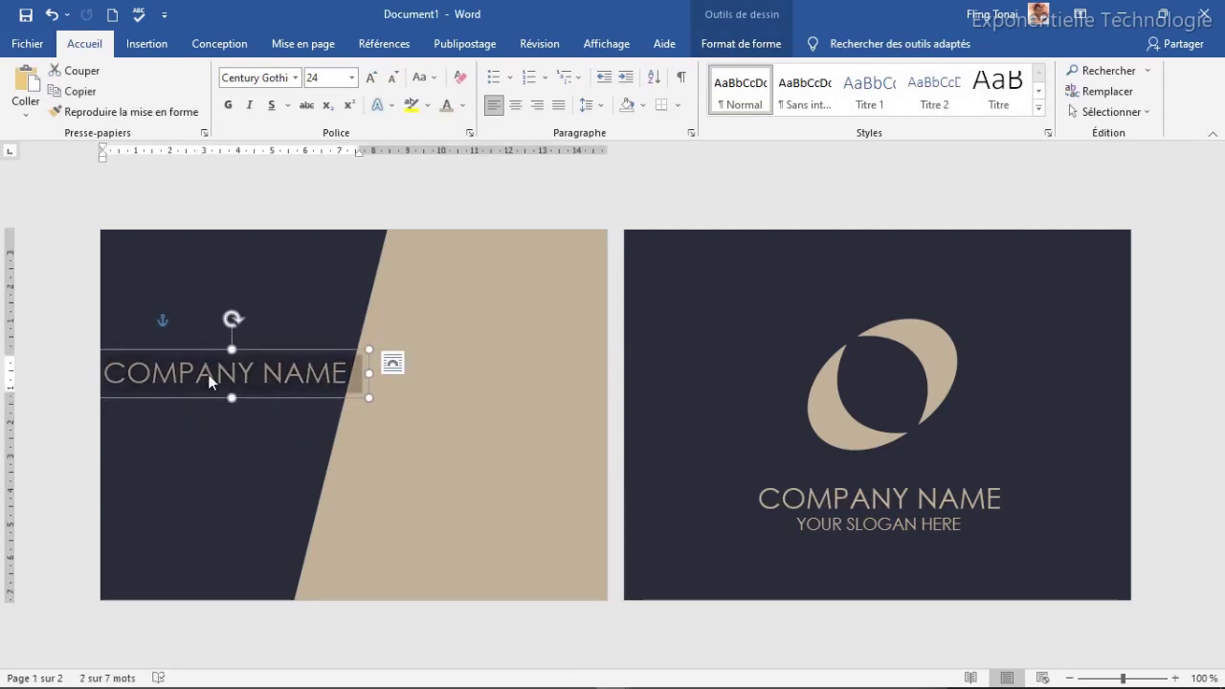
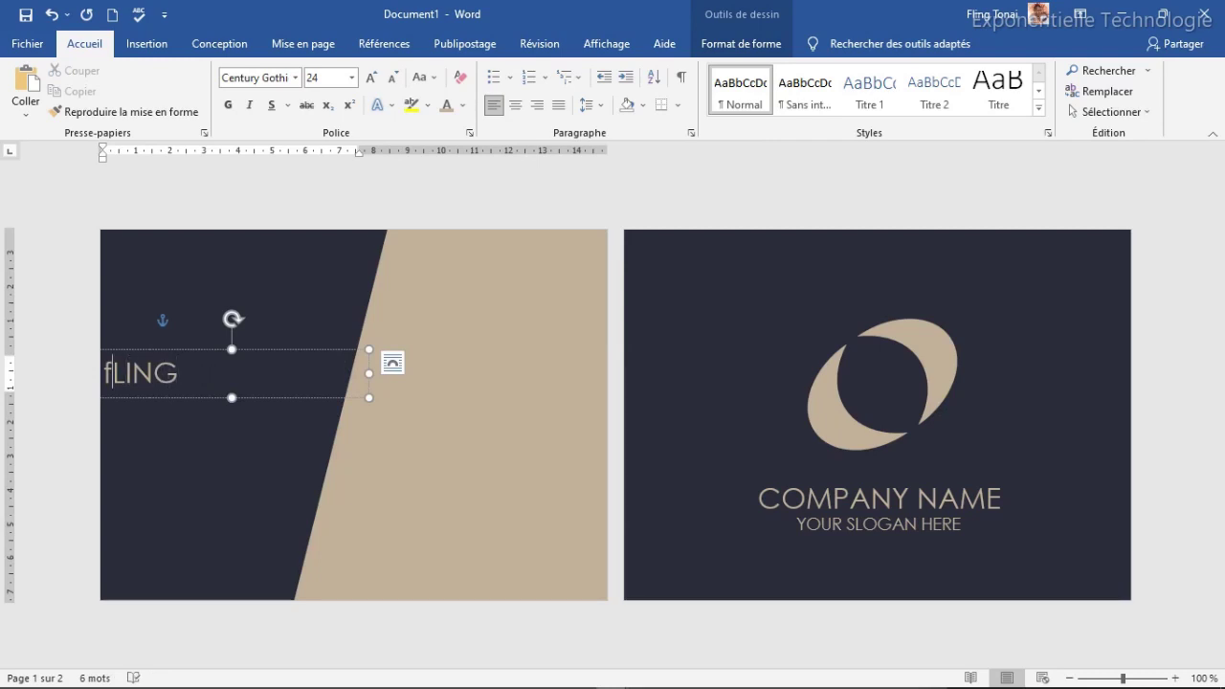
{"action": "key", "text": "Right"}
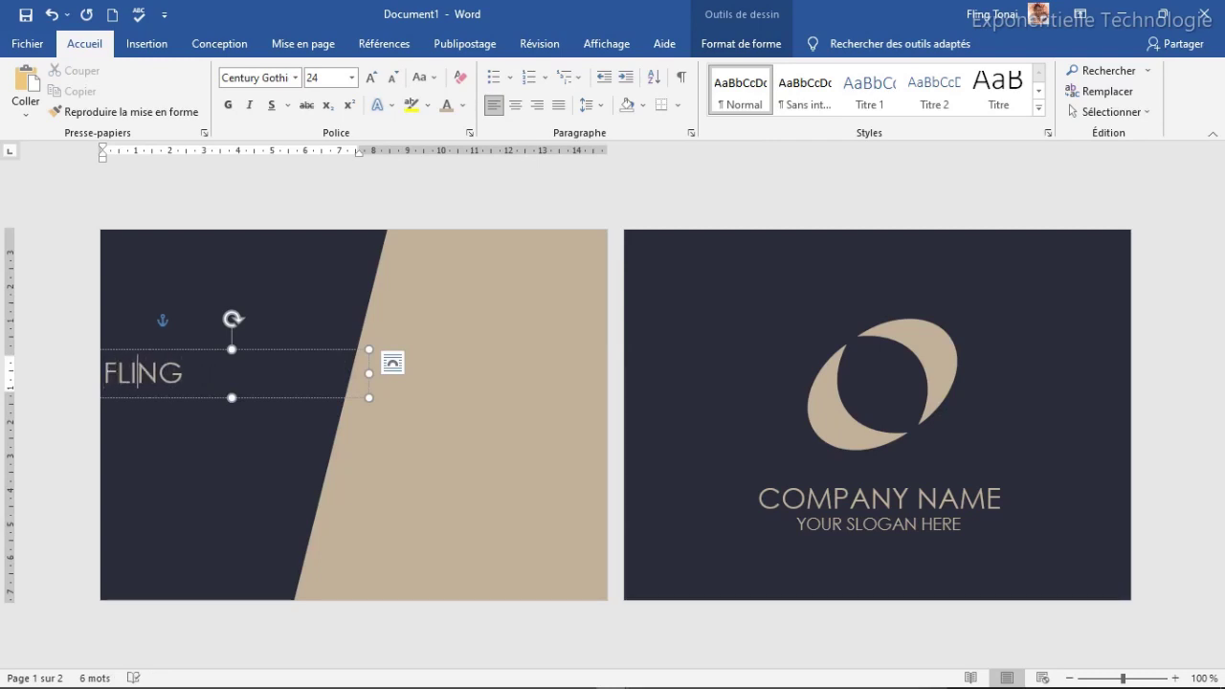
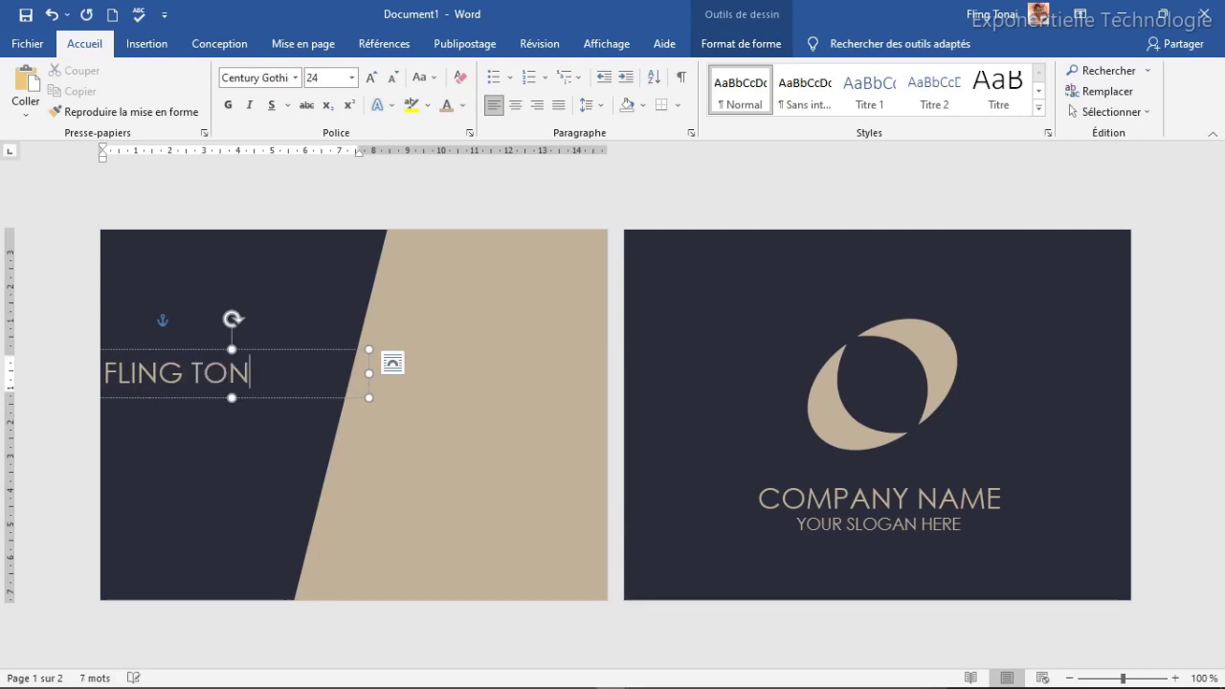
Step: Format the name in white Arial Black at 23 pt
{"action": "left_click", "coordinate": [220, 354]}
{"action": "left_click", "coordinate": [298, 77]}
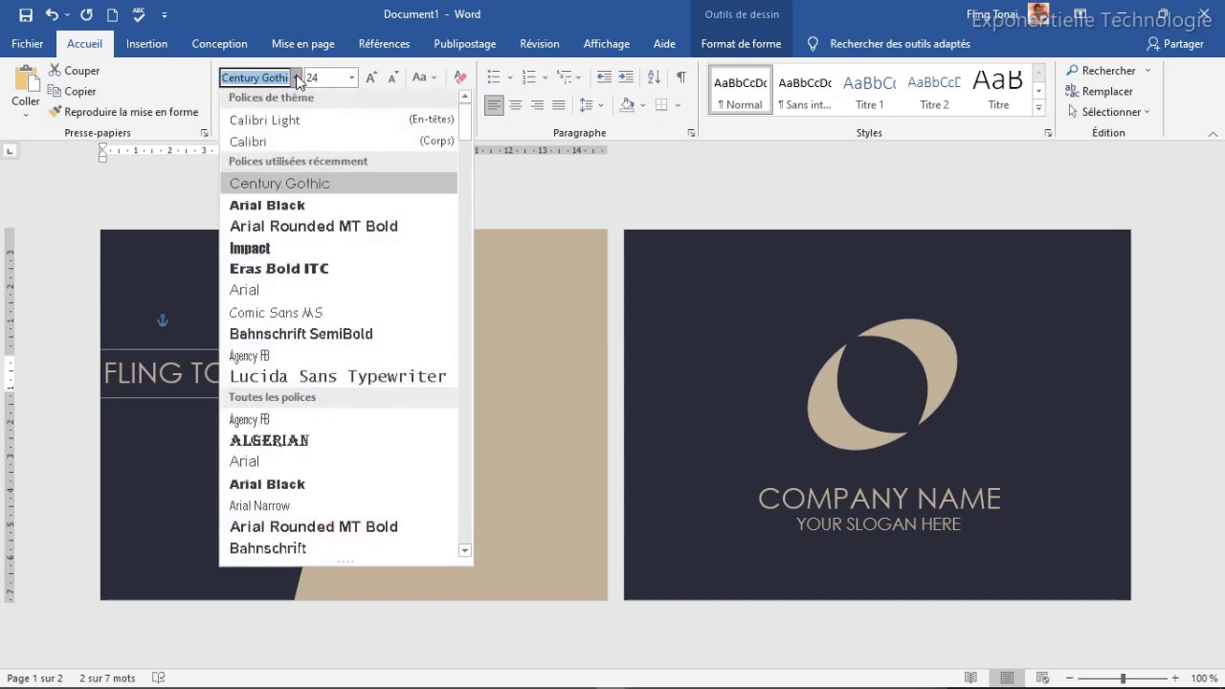
{"action": "left_click", "coordinate": [287, 205]}
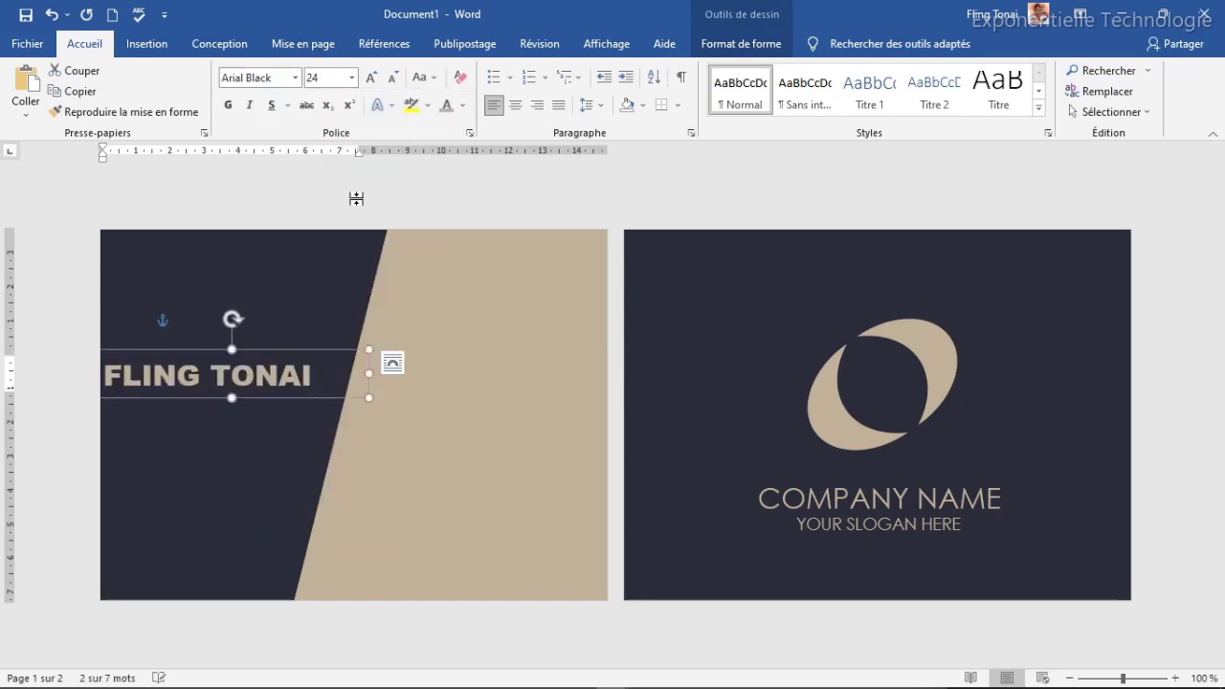
{"action": "left_click", "coordinate": [462, 107]}
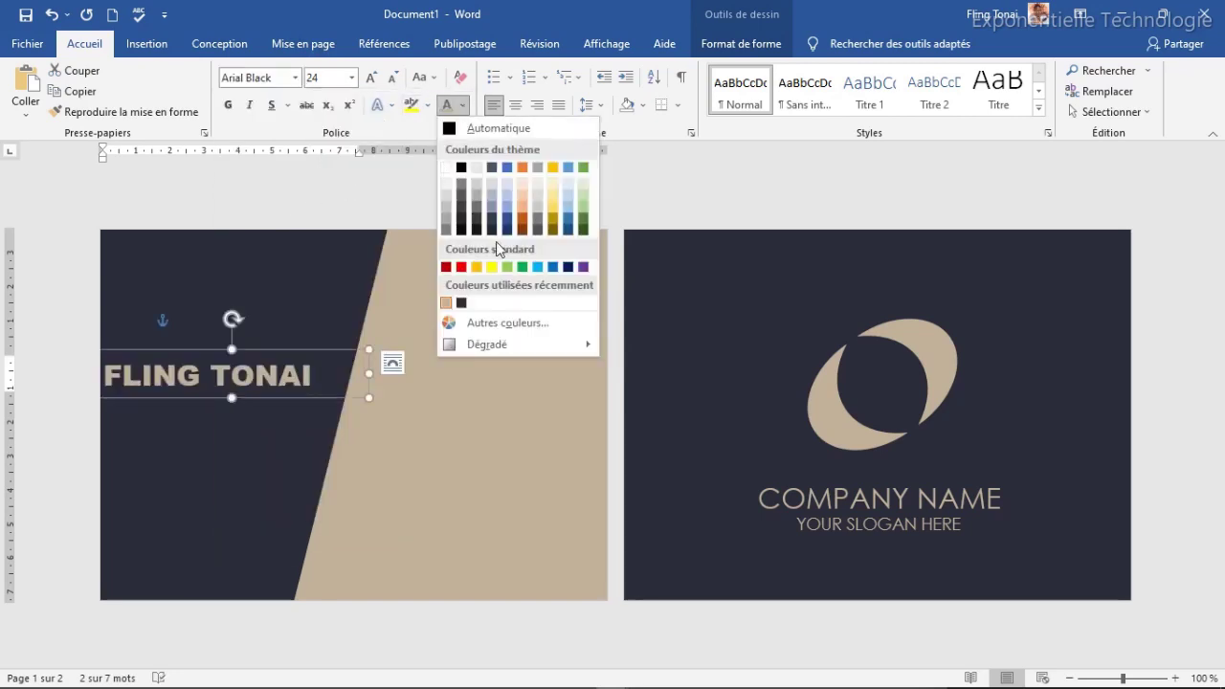
{"action": "left_click", "coordinate": [446, 169]}
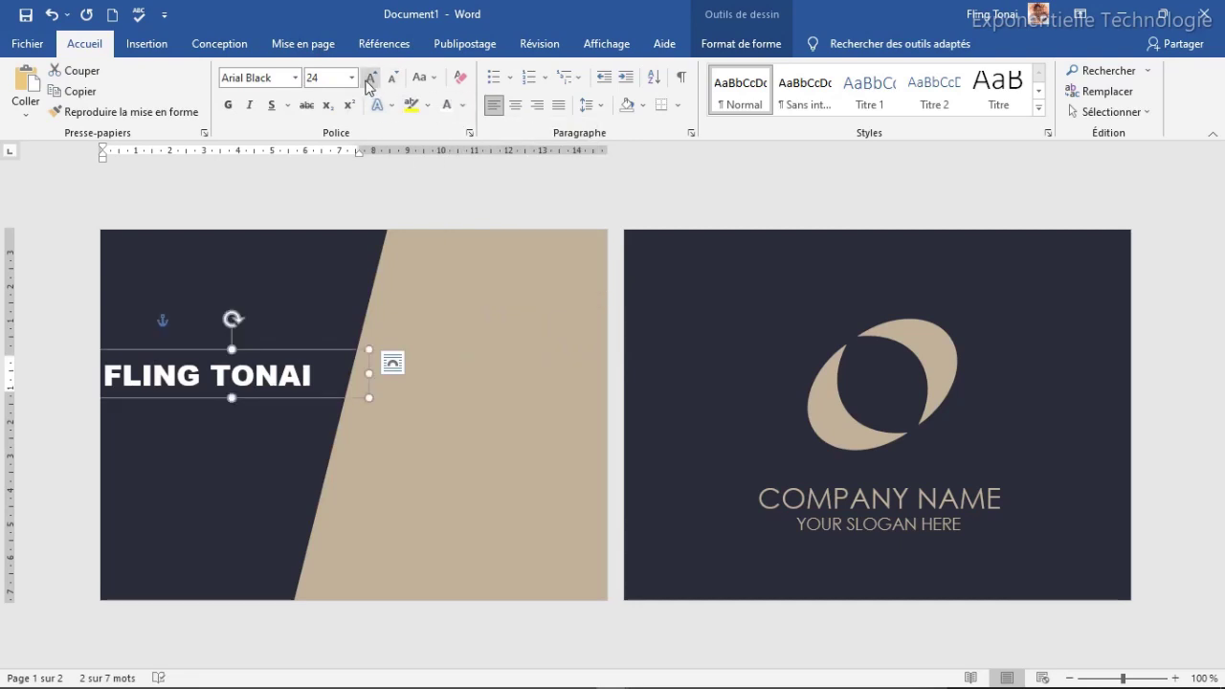
{"action": "left_click", "coordinate": [337, 78]}
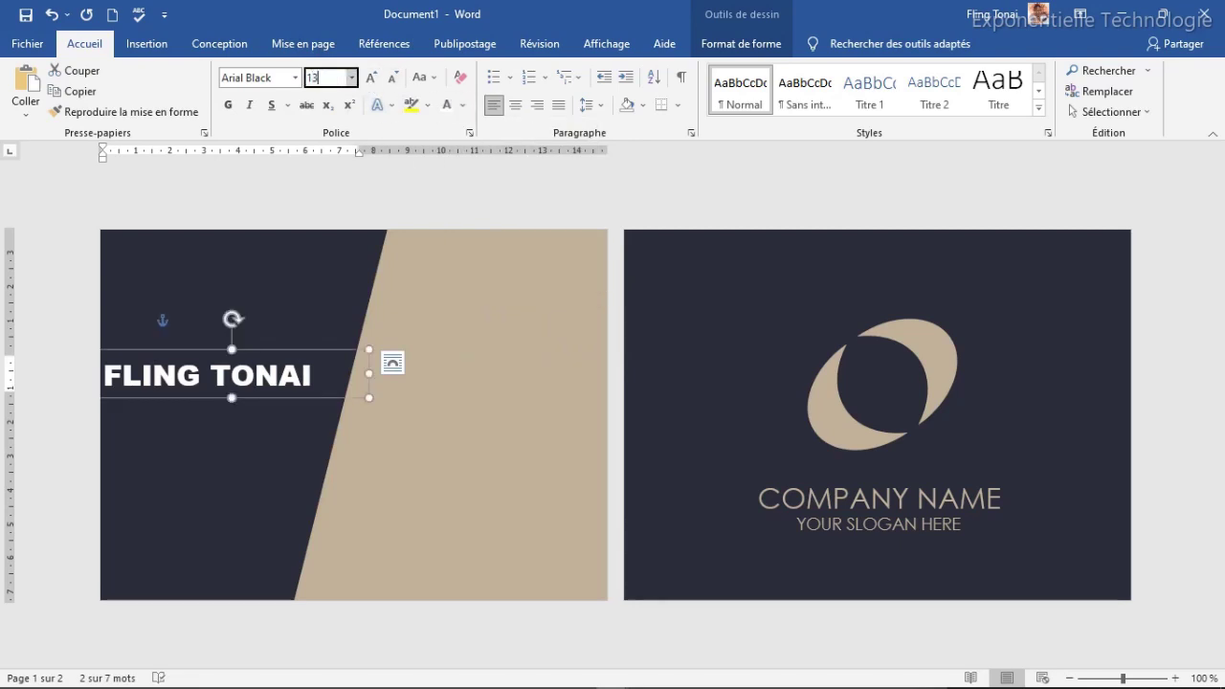
{"action": "key", "text": "Return"}
{"action": "left_click", "coordinate": [326, 77]}
{"action": "type", "text": "23"}
{"action": "key", "text": "Return"}
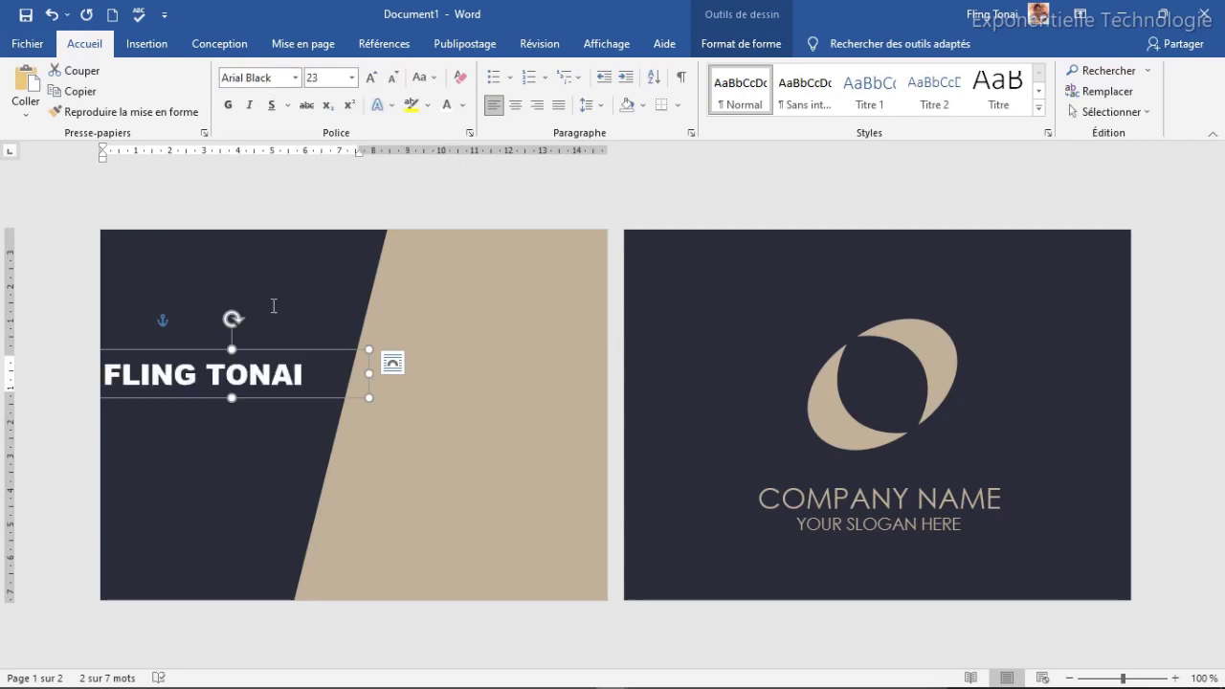
Step: Narrow the name box to fit the text and shift it slightly right
{"action": "left_click_drag", "start_coordinate": [365, 371], "coordinate": [320, 374]}
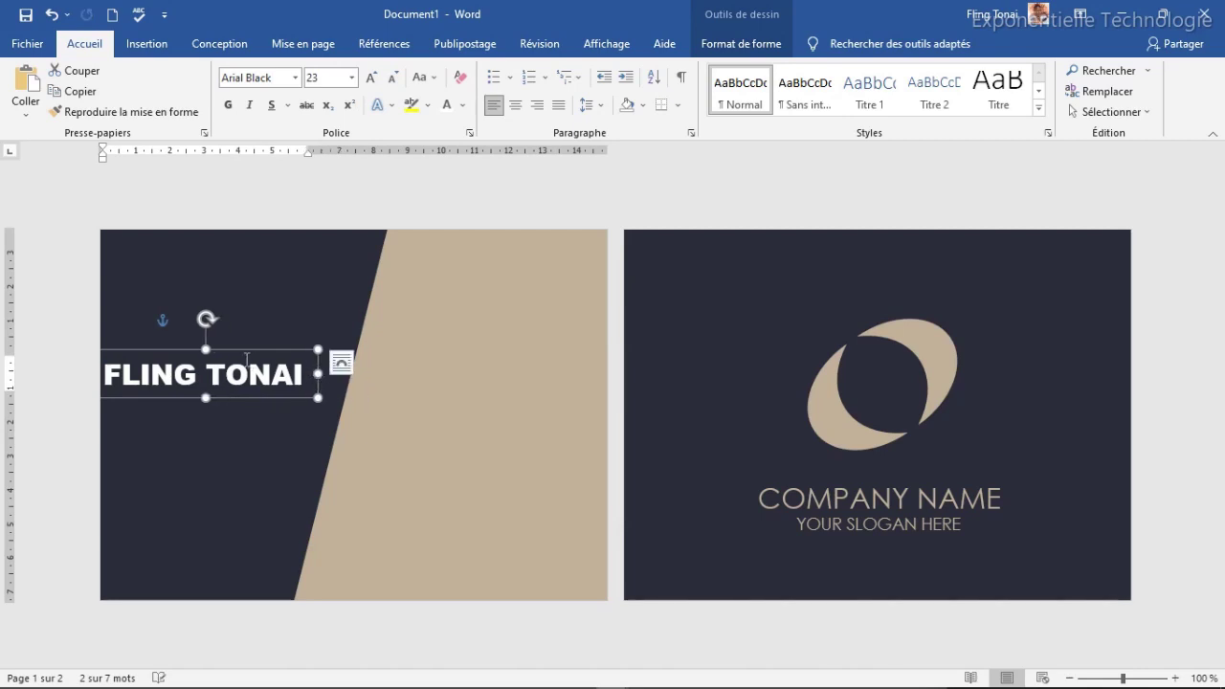
{"action": "left_click_drag", "start_coordinate": [239, 351], "coordinate": [261, 351]}
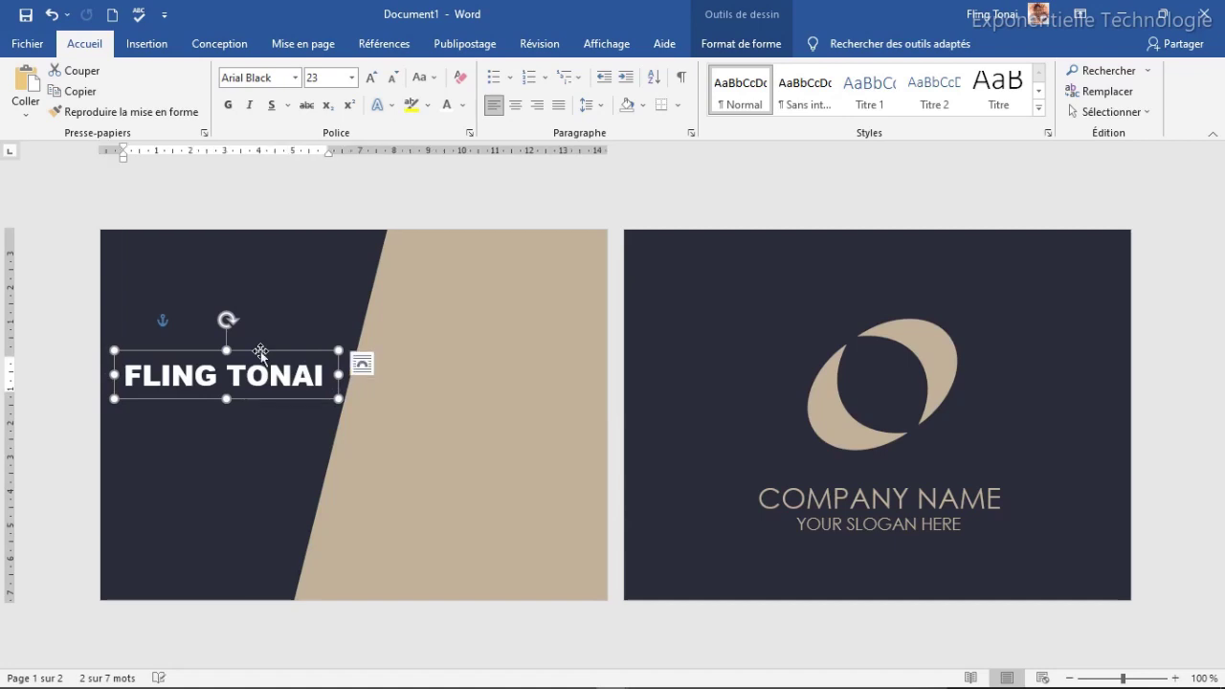
{"action": "left_click", "coordinate": [882, 522]}
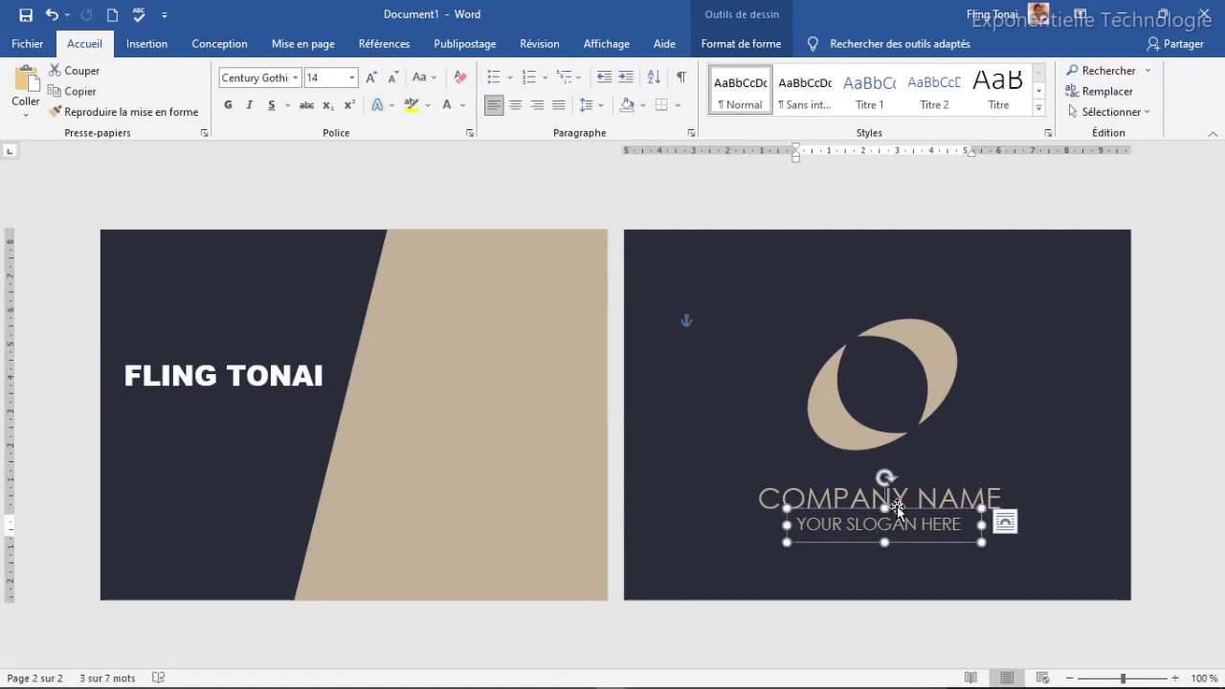
Step: Place a copy of the slogan under the name and retype it as DRAPHIC DESIGNER
{"action": "key", "text": "ctrl+c"}
{"action": "key", "text": "ctrl+v"}
{"action": "left_click_drag", "start_coordinate": [948, 529], "coordinate": [276, 393]}
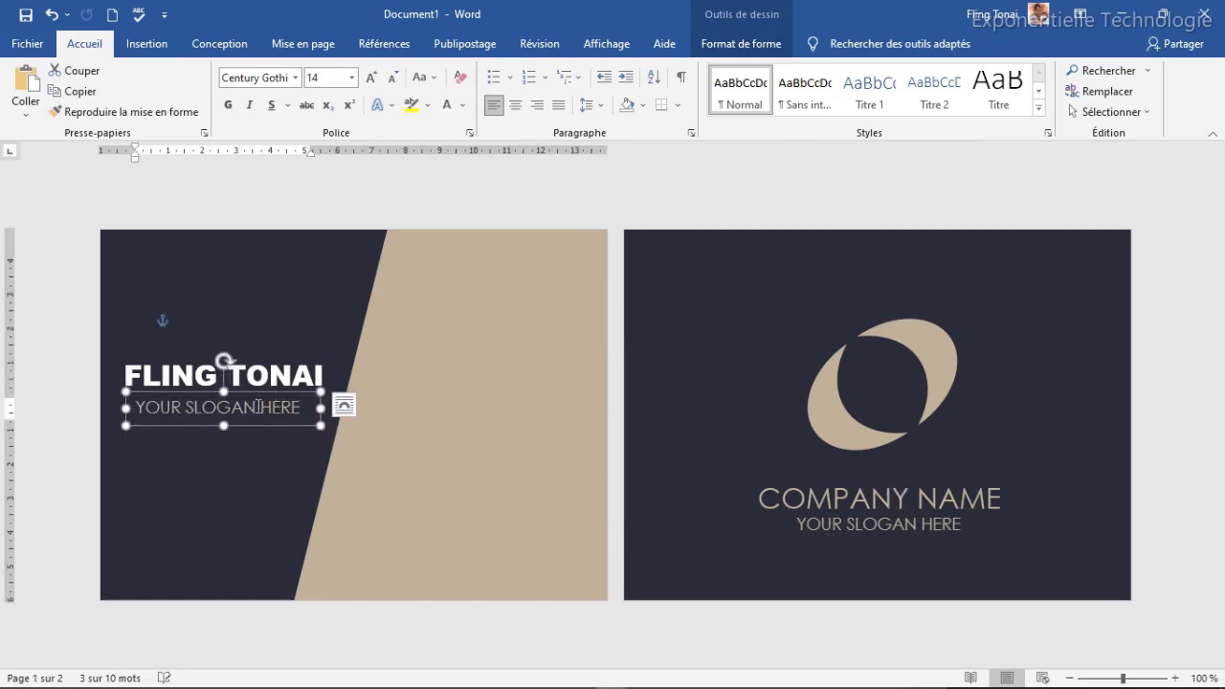
{"action": "left_click", "coordinate": [258, 406]}
{"action": "triple_click", "coordinate": [257, 407]}
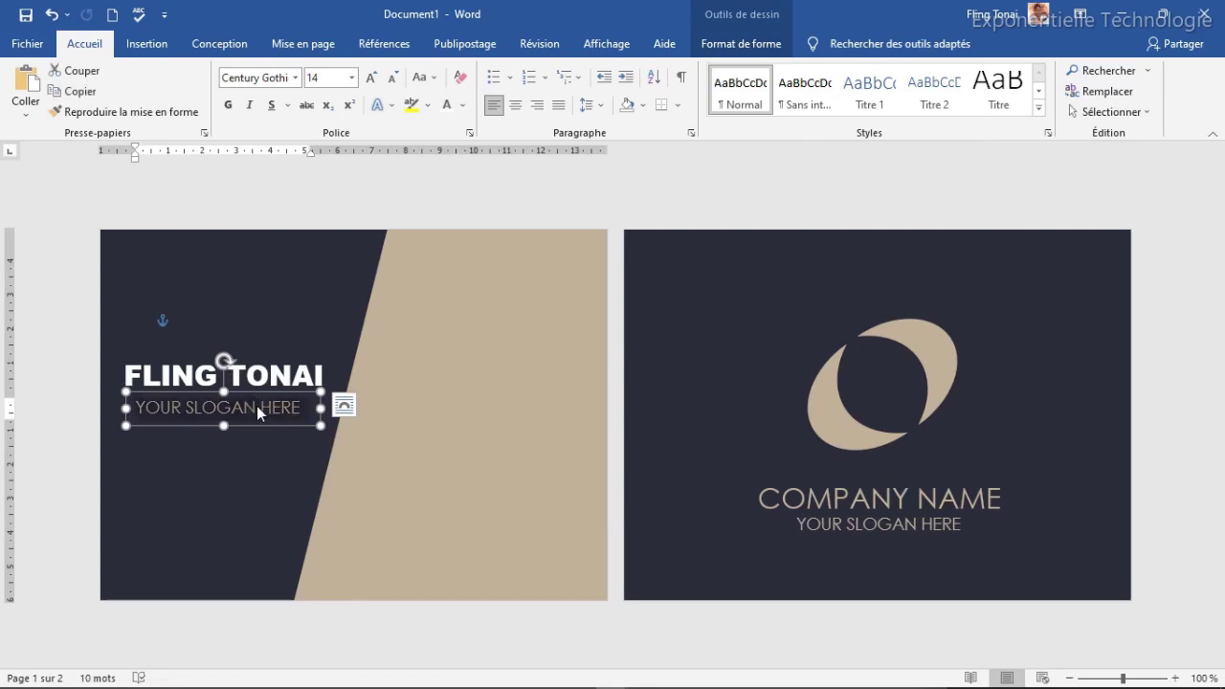
{"action": "type", "text": "DRA"}
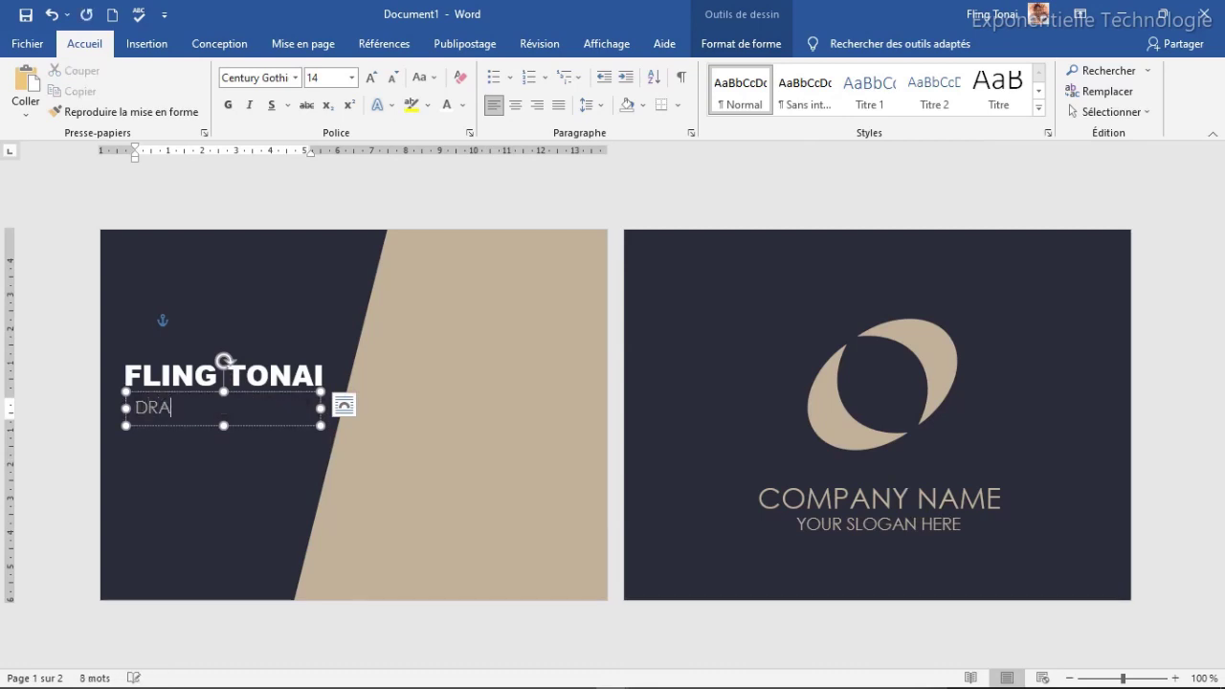
{"action": "type", "text": "PHIC DESIGNER"}
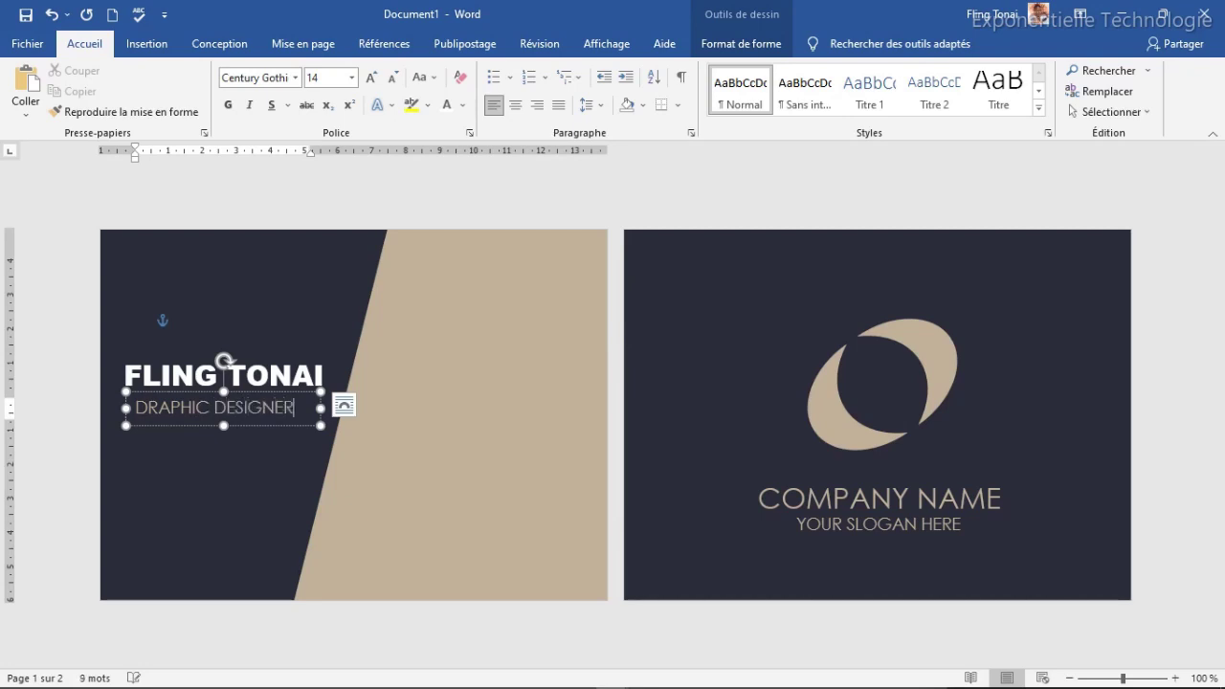
Step: Make the DRAPHIC DESIGNER title bold at size 15 and nudge it slightly right
{"action": "left_click", "coordinate": [266, 394]}
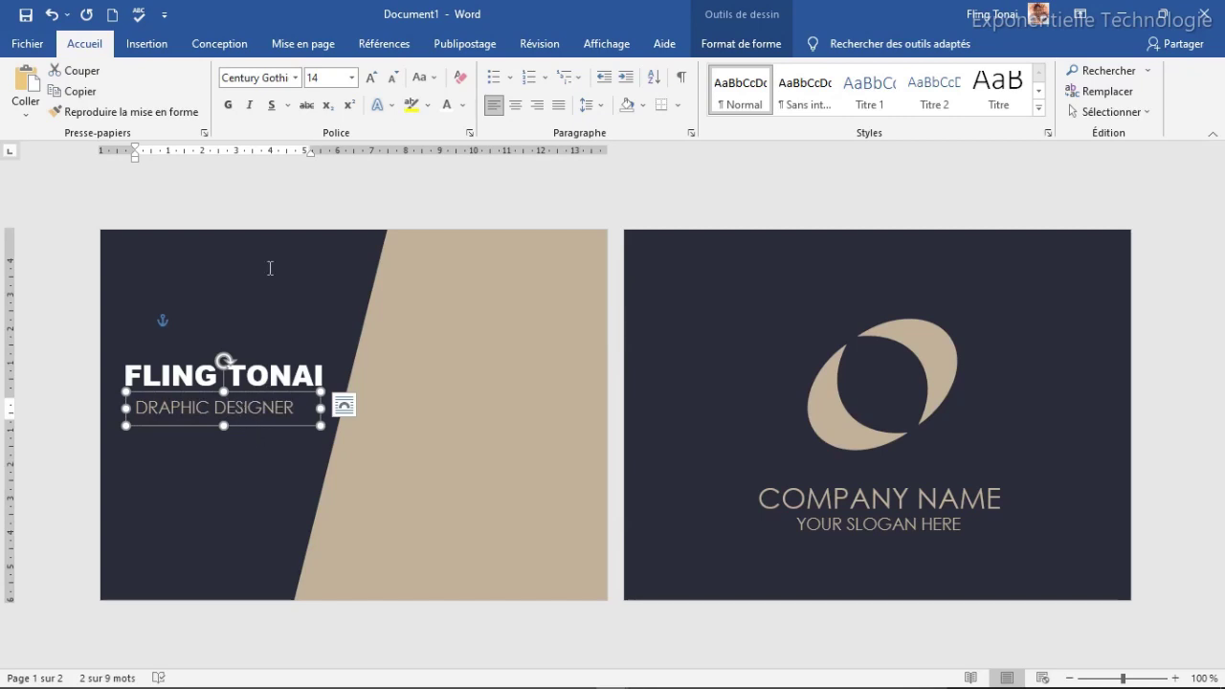
{"action": "left_click", "coordinate": [226, 108]}
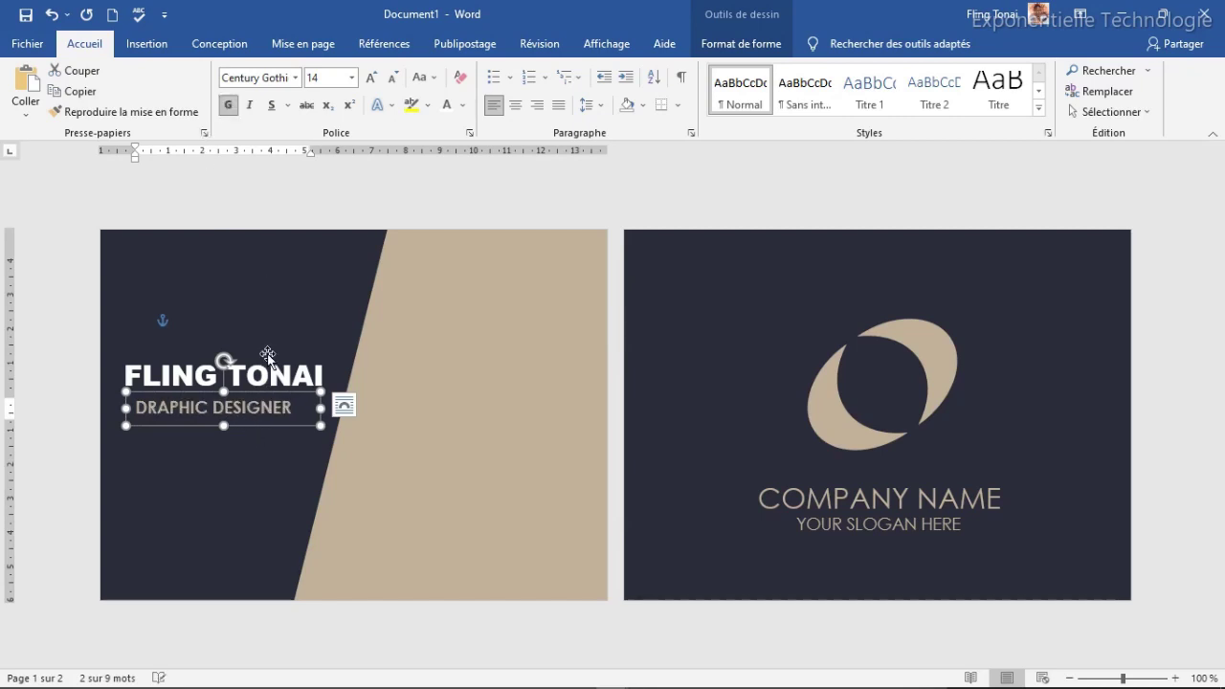
{"action": "left_click", "coordinate": [373, 80]}
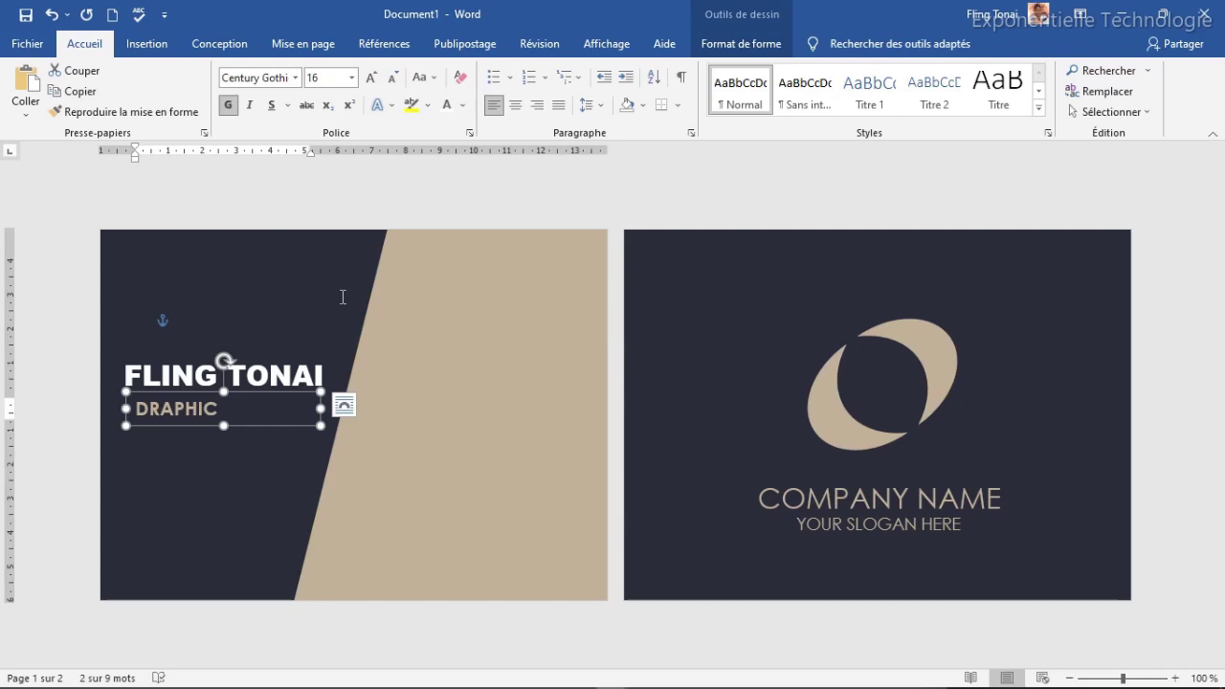
{"action": "left_click", "coordinate": [325, 79]}
{"action": "key", "text": "Return"}
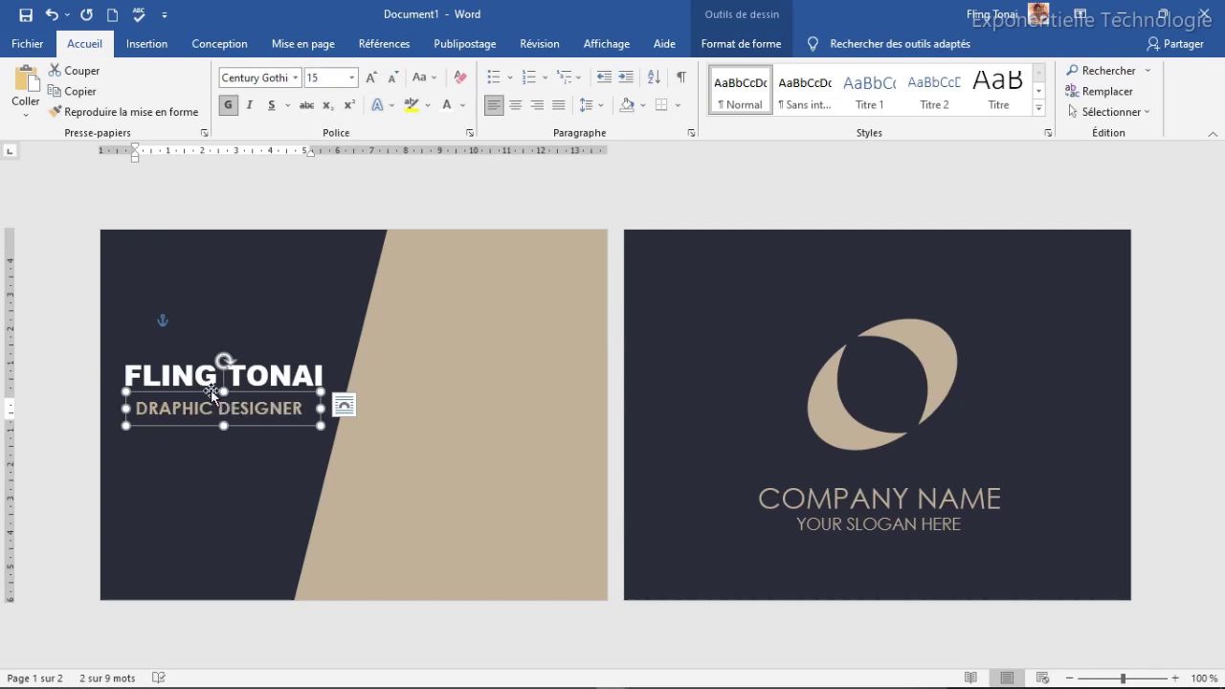
{"action": "left_click_drag", "start_coordinate": [210, 391], "coordinate": [217, 392]}
{"action": "left_click", "coordinate": [373, 192]}
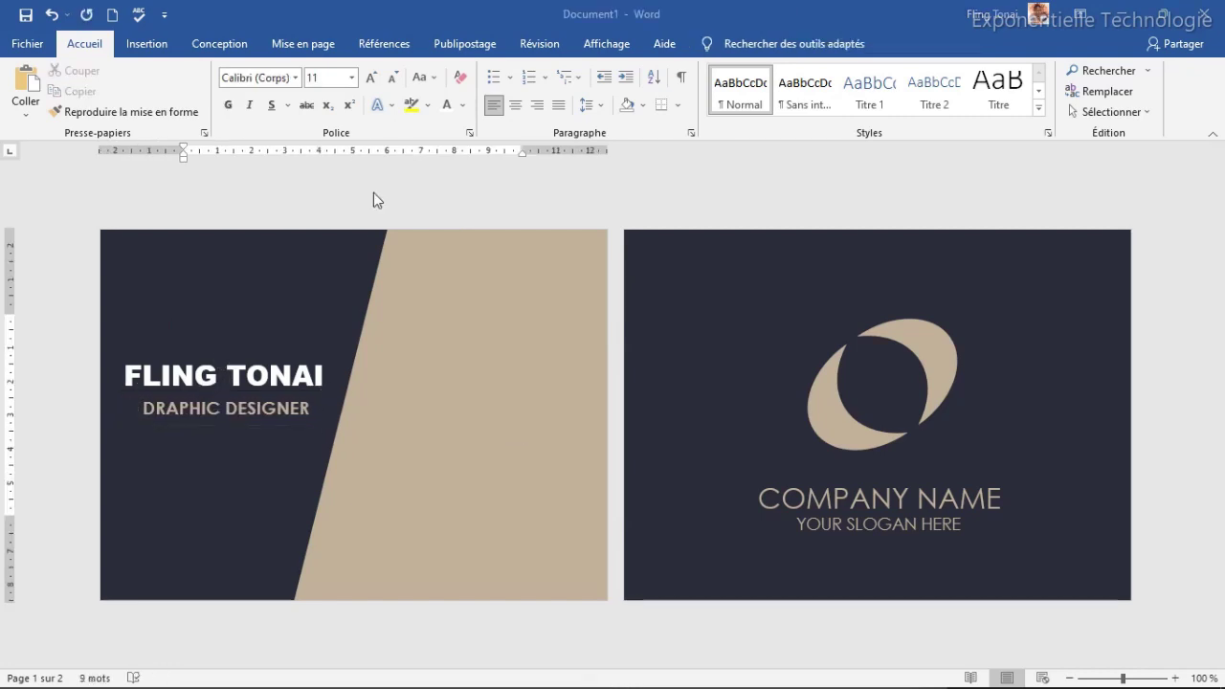
{"action": "left_click", "coordinate": [156, 52]}
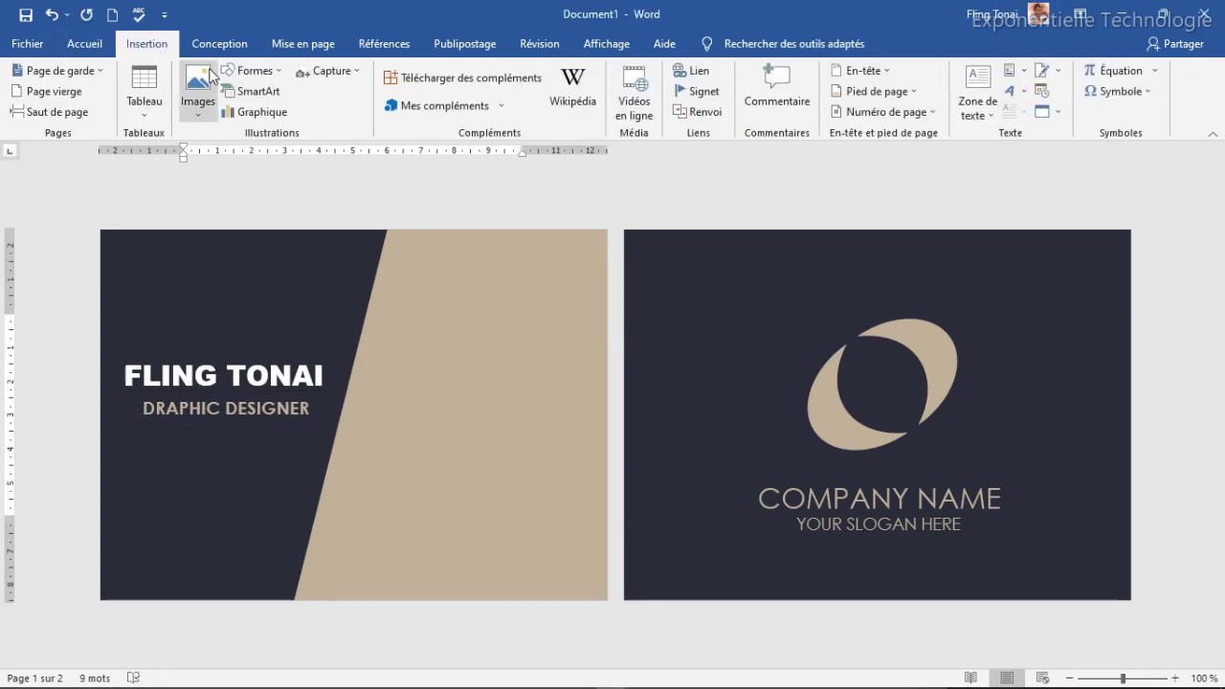
{"action": "left_click", "coordinate": [198, 115]}
Step: Insert the pin icon from this computer and give it tight text wrapping
{"action": "left_click", "coordinate": [227, 157]}
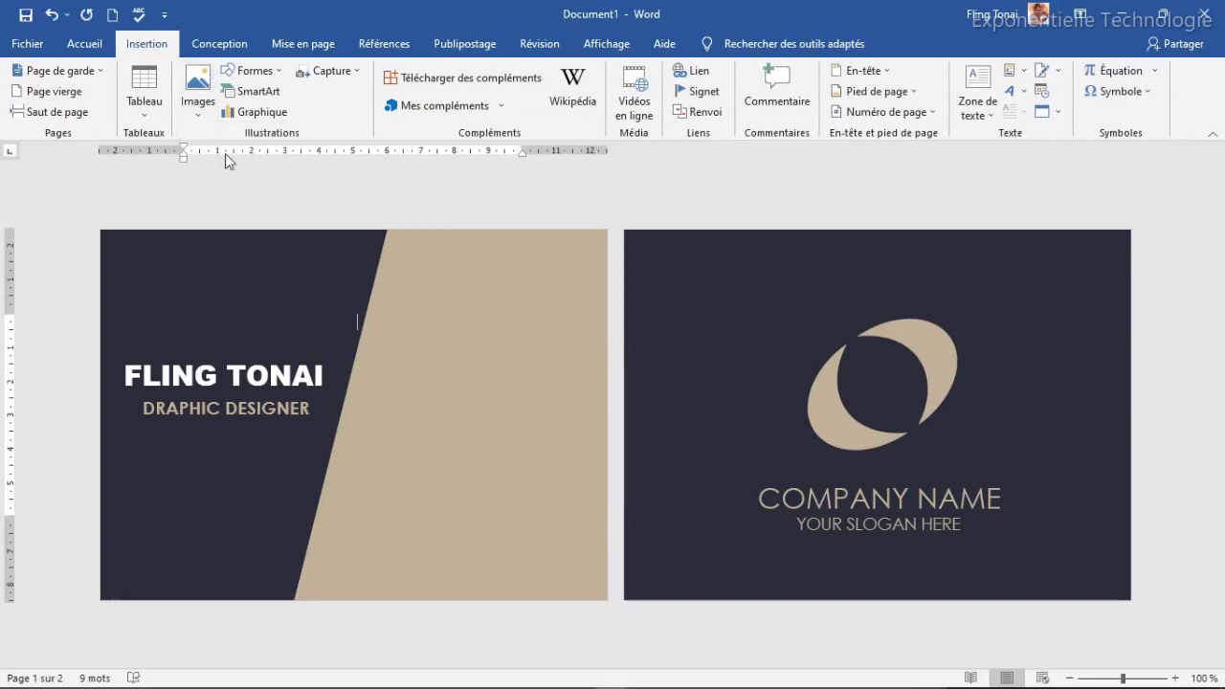
{"action": "left_click_drag", "start_coordinate": [598, 127], "coordinate": [593, 257]}
{"action": "left_click", "coordinate": [224, 206]}
{"action": "left_click", "coordinate": [454, 401]}
{"action": "left_click", "coordinate": [939, 278]}
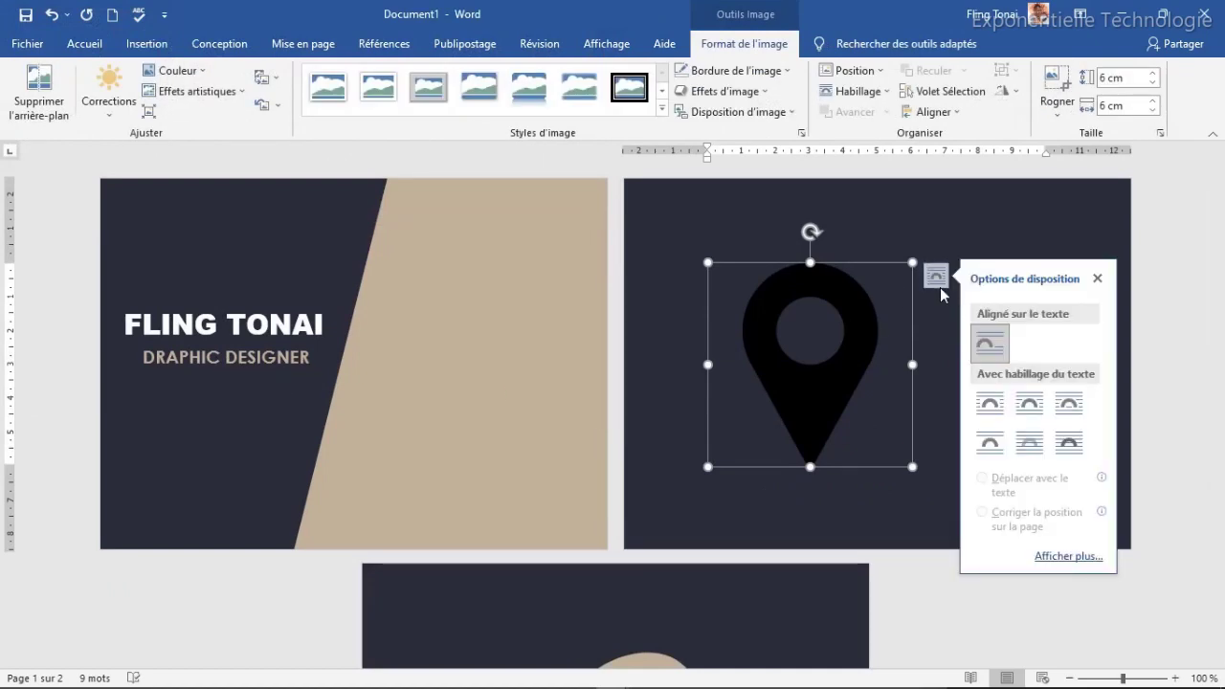
{"action": "left_click", "coordinate": [1030, 407]}
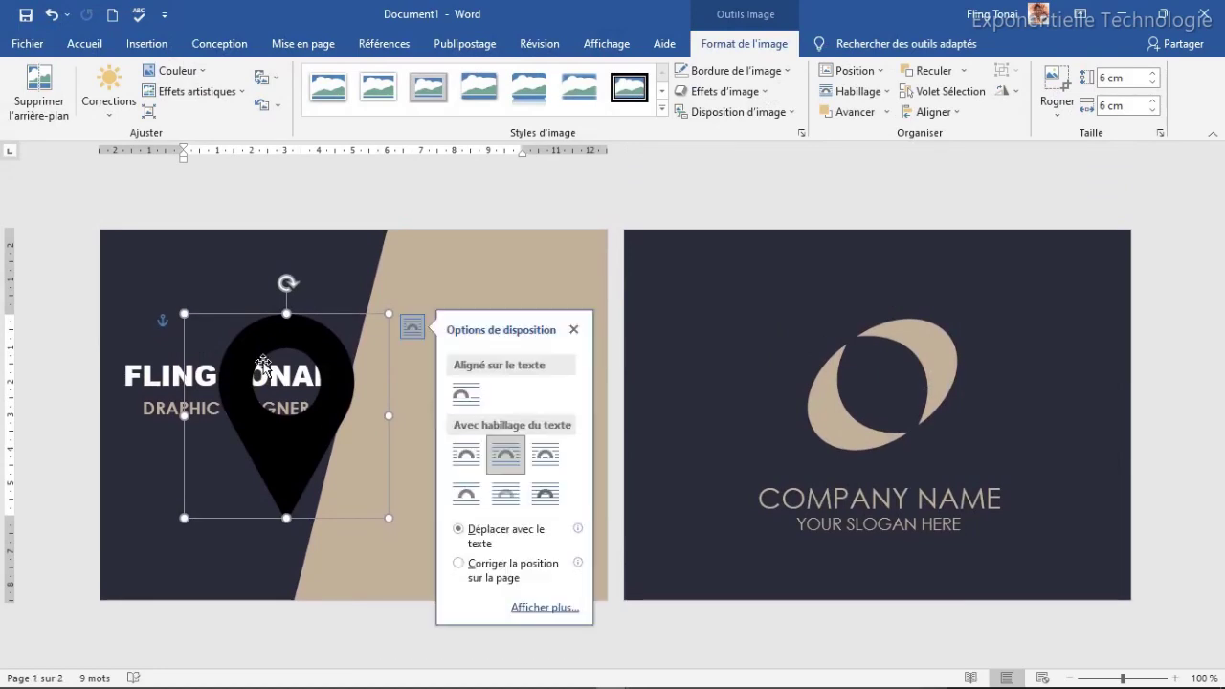
Step: Resize the pin to 0.7 cm high and move it into the beige area
{"action": "left_click", "coordinate": [1108, 83]}
{"action": "type", "text": "077"}
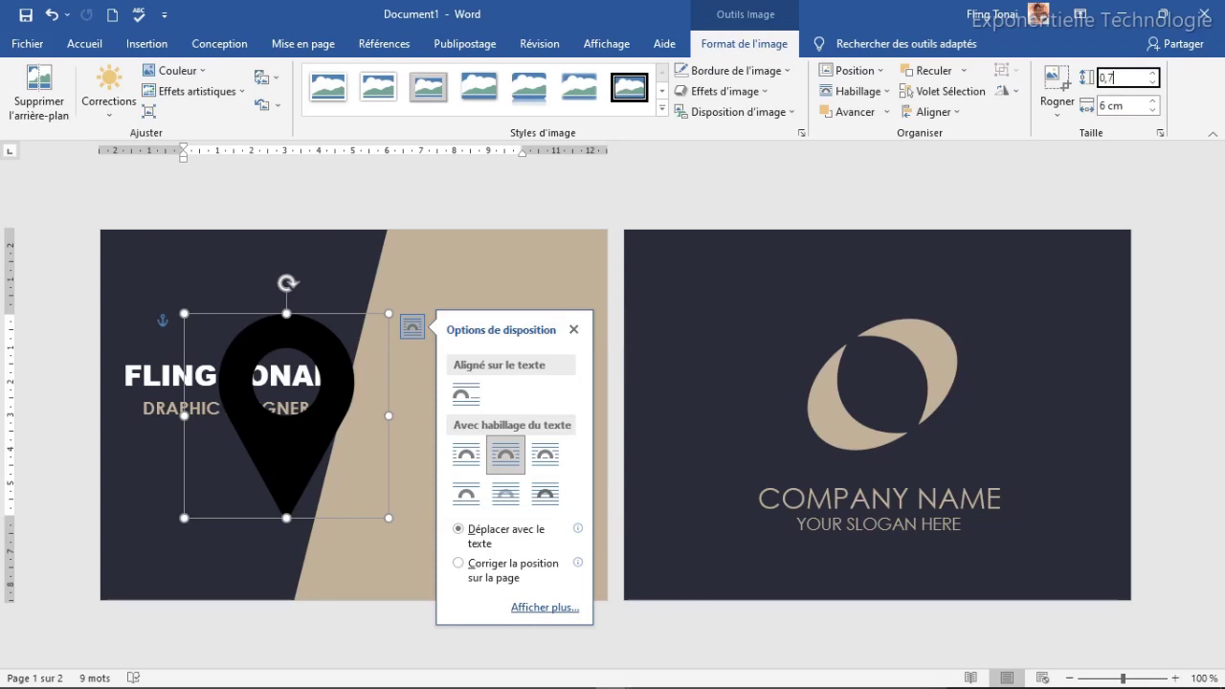
{"action": "key", "text": "Tab"}
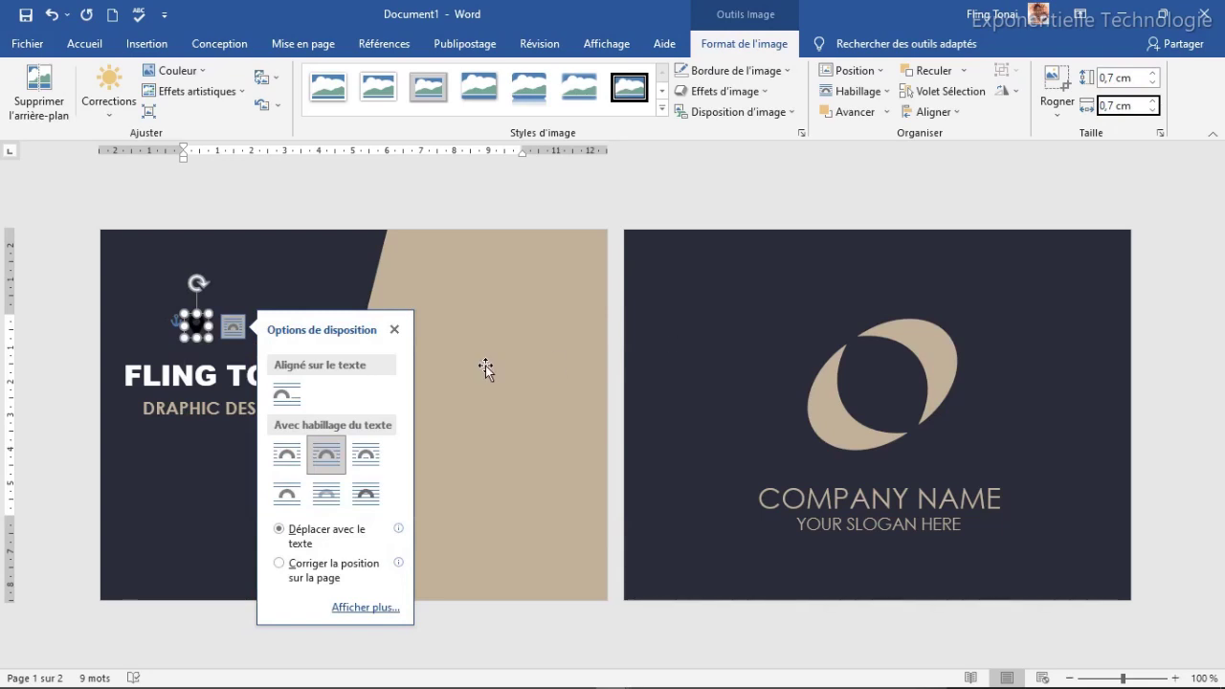
{"action": "left_click_drag", "start_coordinate": [204, 321], "coordinate": [203, 380]}
{"action": "key", "text": "ctrl+z"}
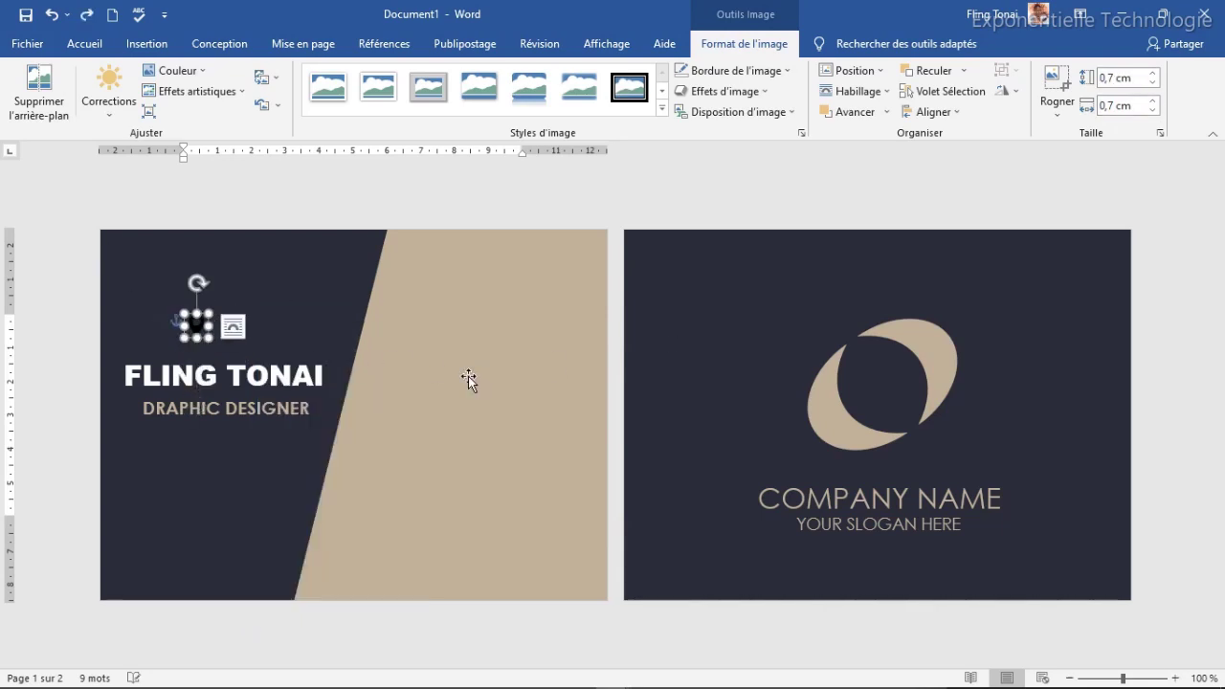
{"action": "left_click_drag", "start_coordinate": [196, 325], "coordinate": [401, 369]}
{"action": "left_click", "coordinate": [398, 453]}
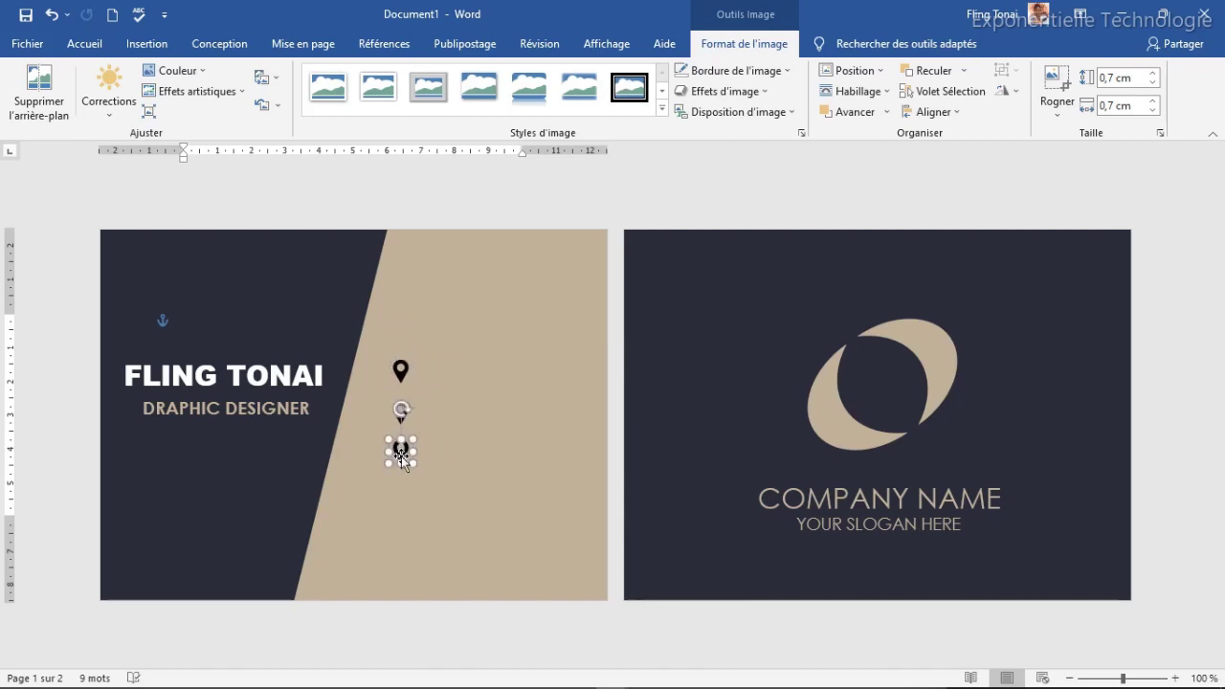
{"action": "left_click", "coordinate": [481, 427]}
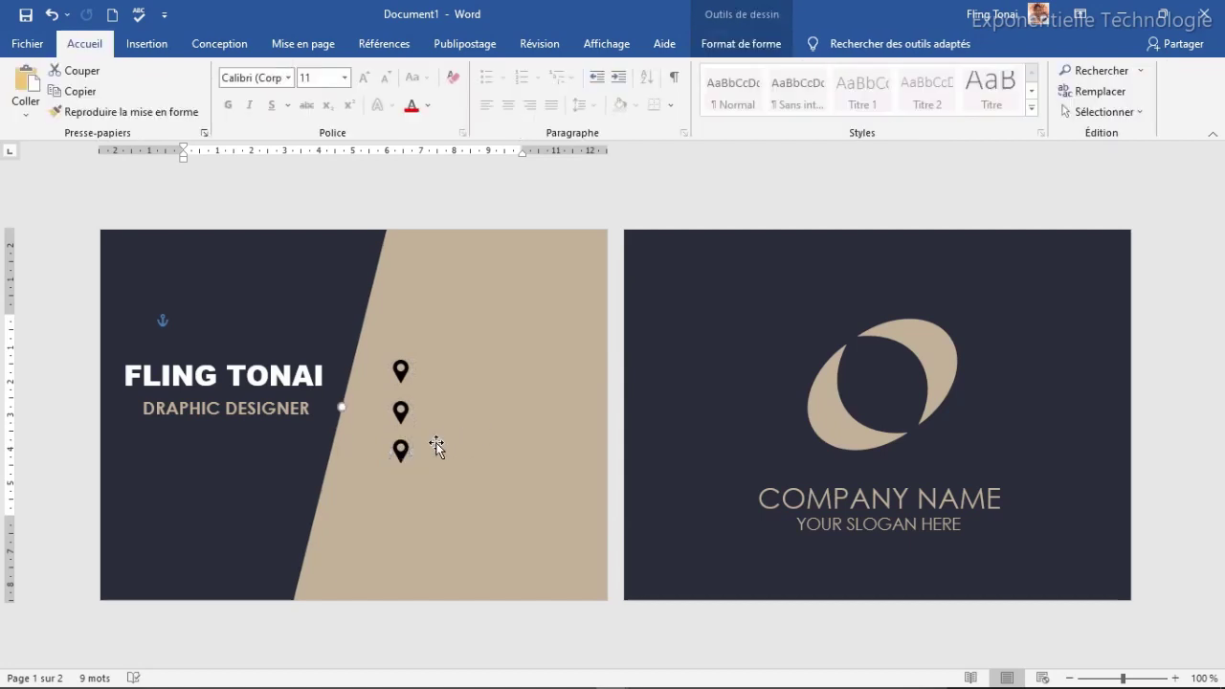
{"action": "left_click", "coordinate": [401, 414]}
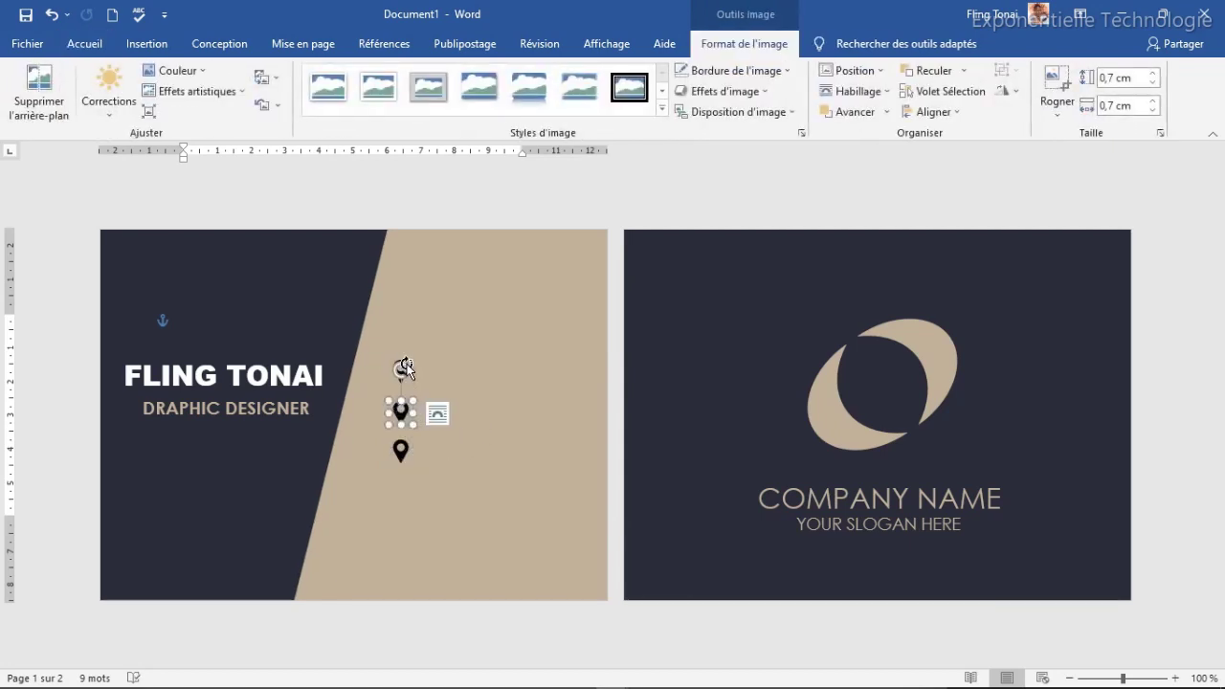
{"action": "left_click", "coordinate": [468, 371]}
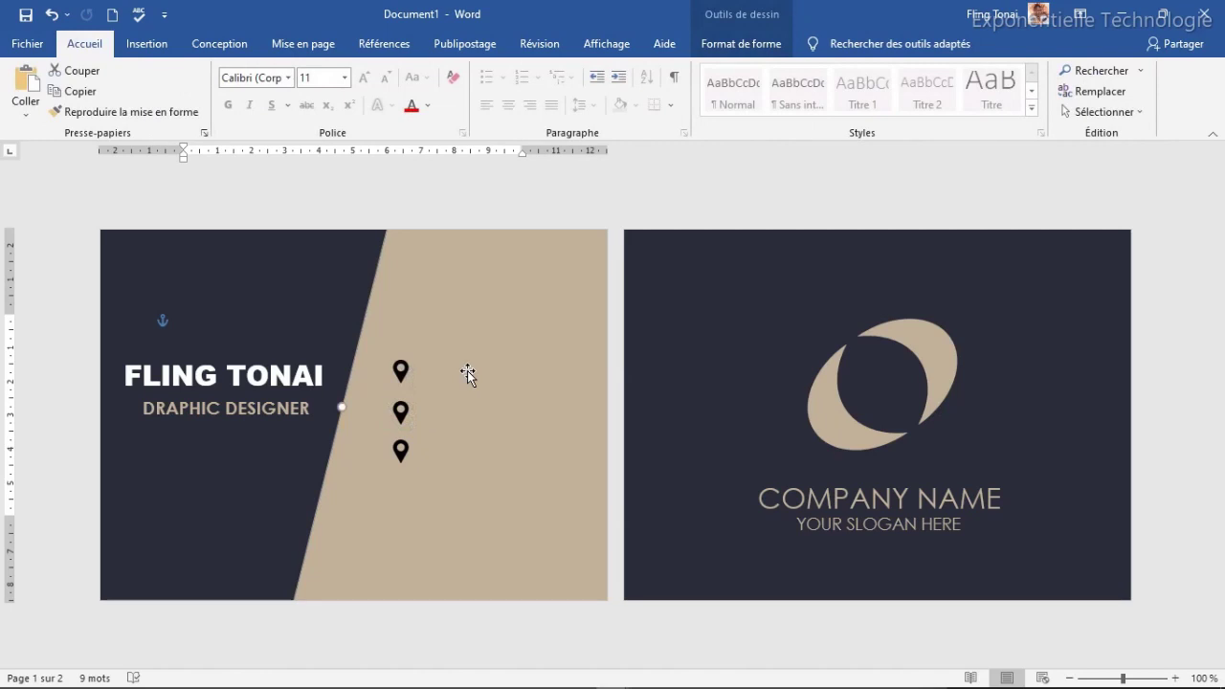
{"action": "left_click", "coordinate": [404, 372]}
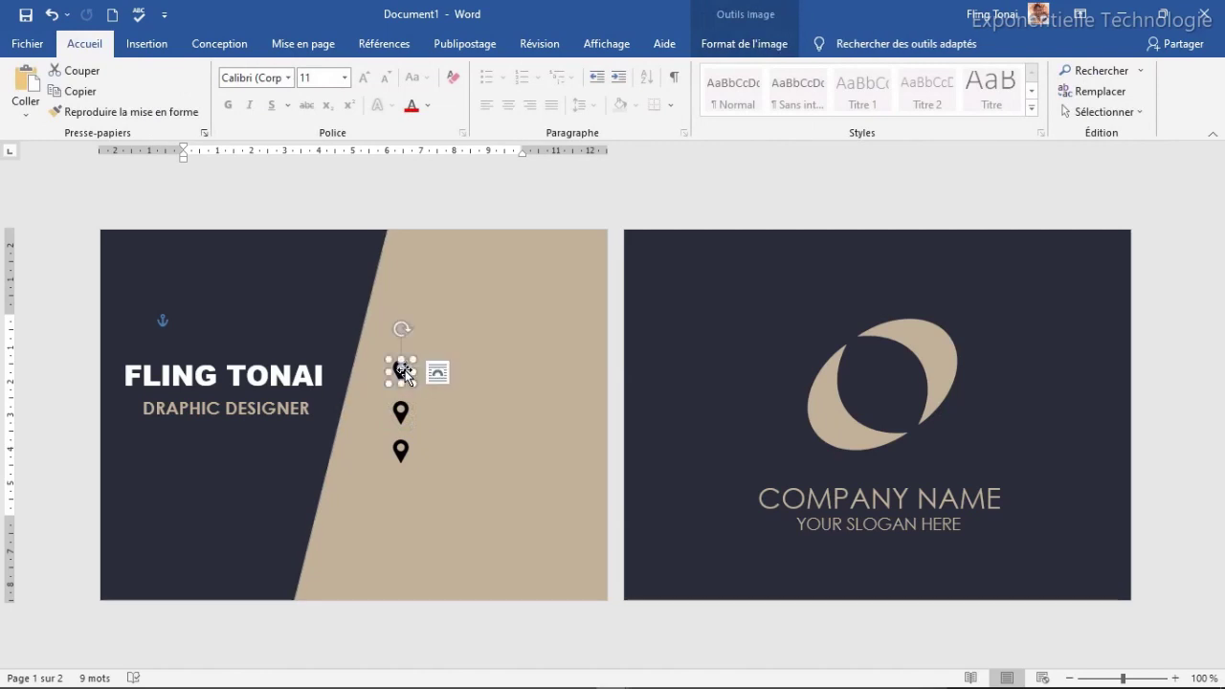
Step: Replace the top pin with the telephone-call icon from the icones folder
{"action": "right_click", "coordinate": [406, 375]}
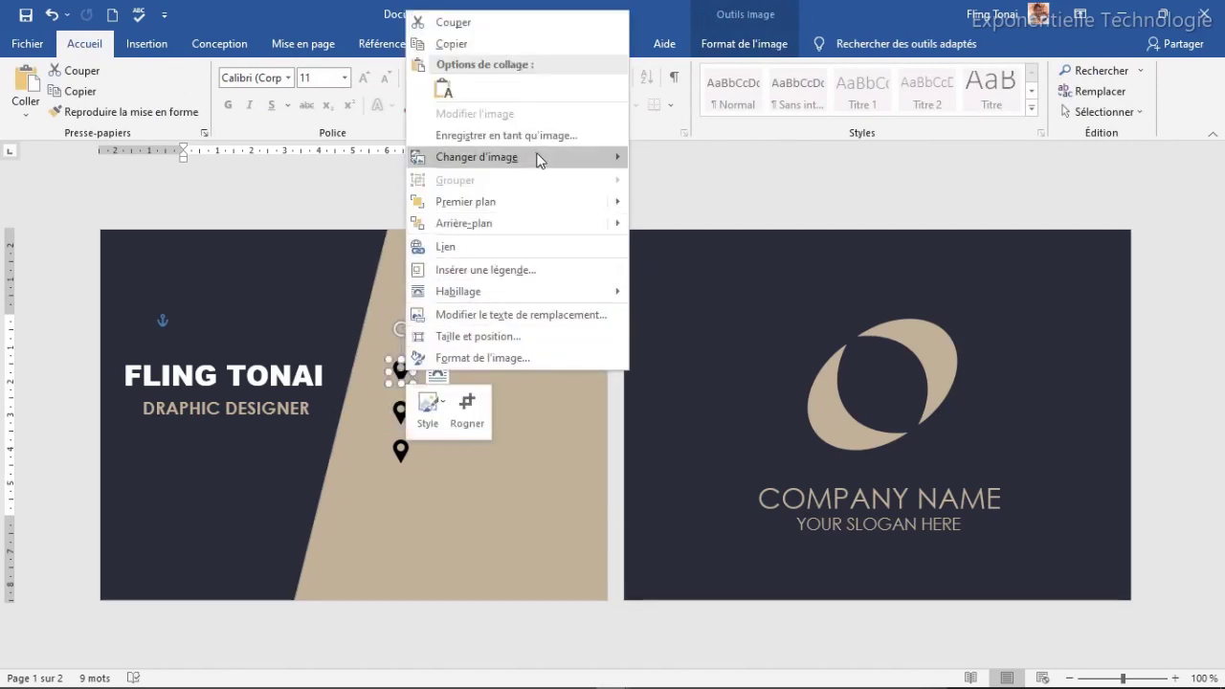
{"action": "mouse_move", "coordinate": [539, 156]}
{"action": "left_click", "coordinate": [682, 158]}
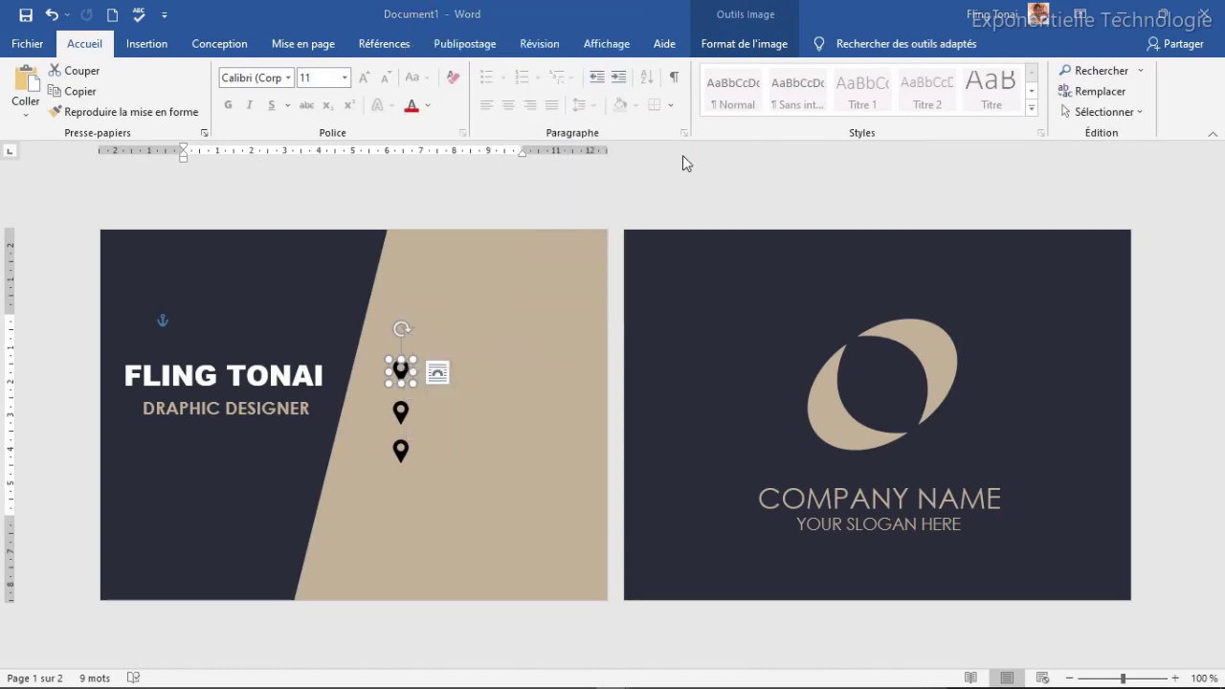
{"action": "left_click_drag", "start_coordinate": [599, 121], "coordinate": [576, 291]}
{"action": "scroll", "coordinate": [576, 291], "scroll_direction": "down", "scroll_amount": 1}
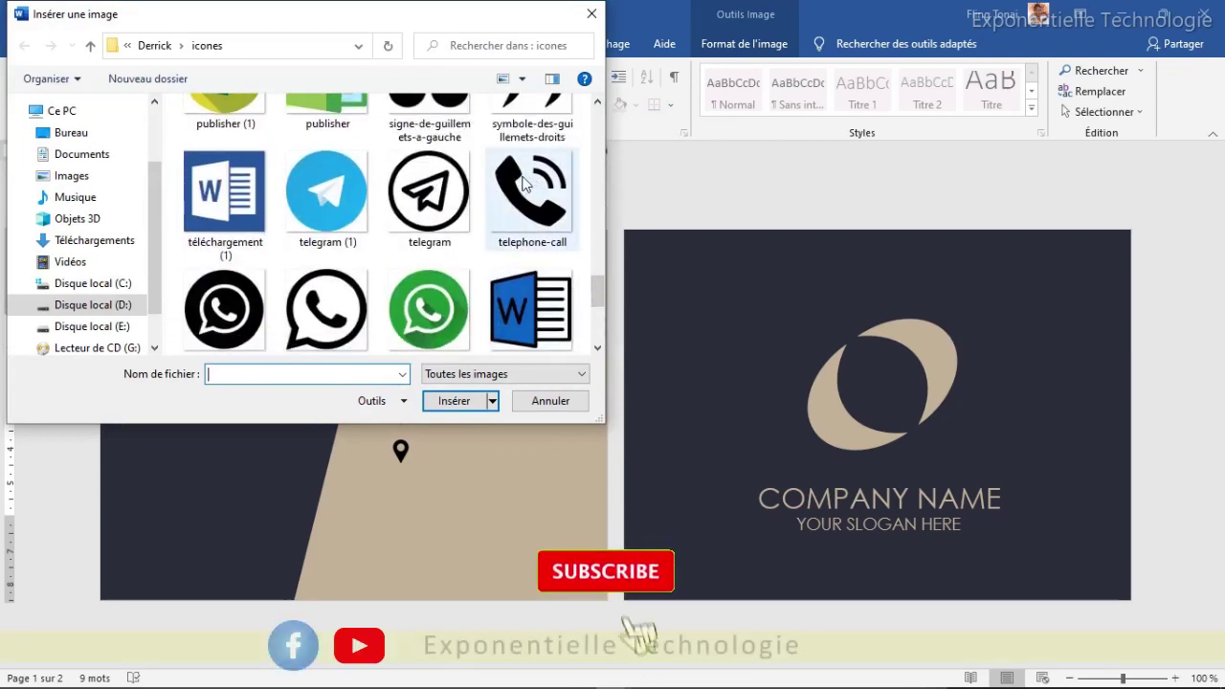
{"action": "double_click", "coordinate": [525, 184]}
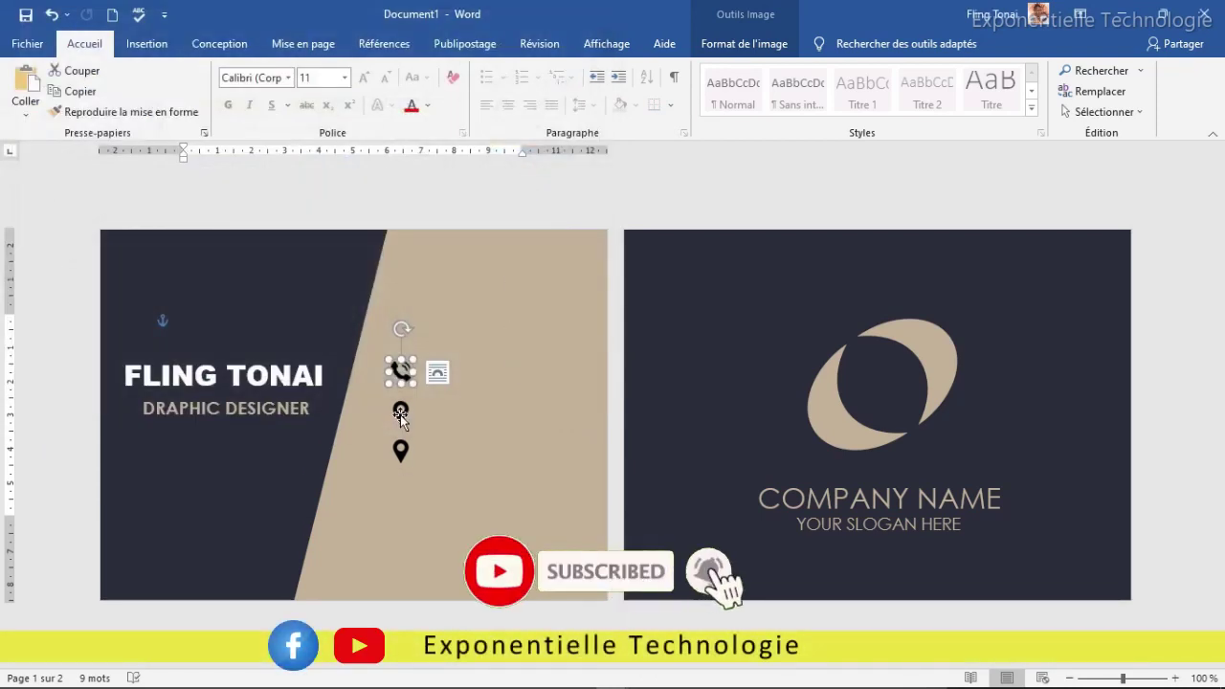
Step: Replace the middle pin with the email envelope icon, then duplicate the DRAPHIC DESIGNER subtitle below
{"action": "left_click_drag", "start_coordinate": [400, 371], "coordinate": [400, 414]}
{"action": "right_click", "coordinate": [400, 414]}
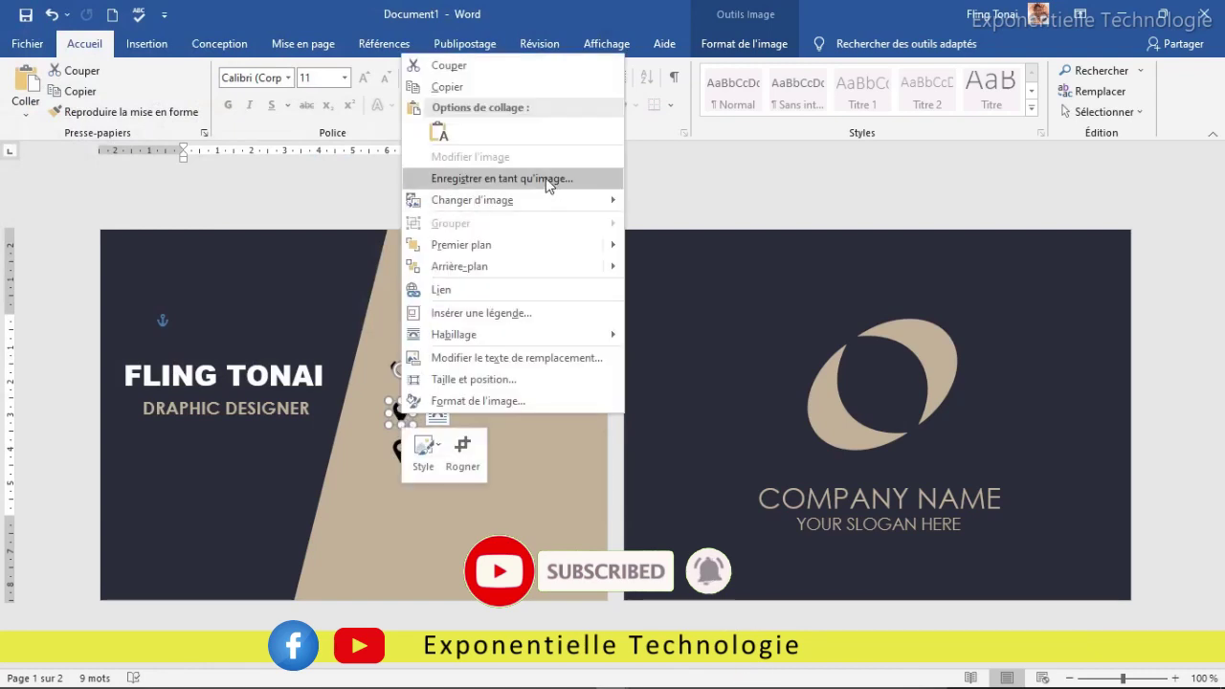
{"action": "mouse_move", "coordinate": [608, 199]}
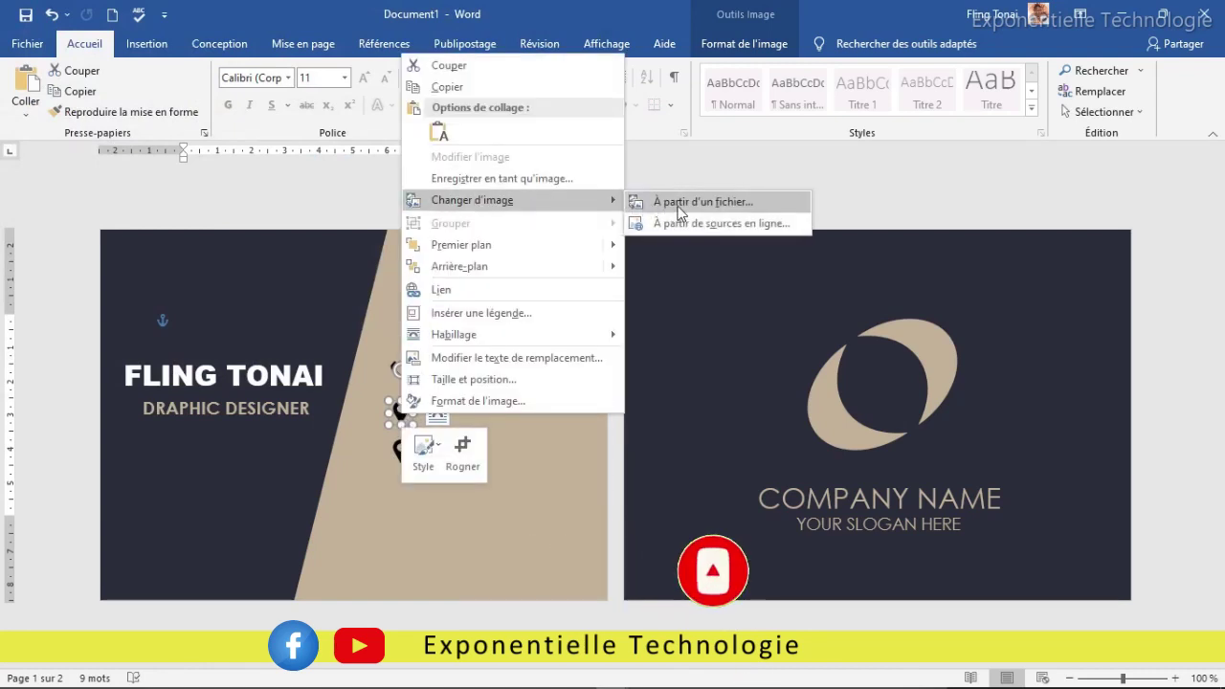
{"action": "left_click", "coordinate": [677, 203]}
{"action": "mouse_move", "coordinate": [597, 122]}
{"action": "left_mouse_down"}
{"action": "mouse_move", "coordinate": [591, 194]}
{"action": "mouse_move", "coordinate": [590, 144]}
{"action": "left_mouse_up"}
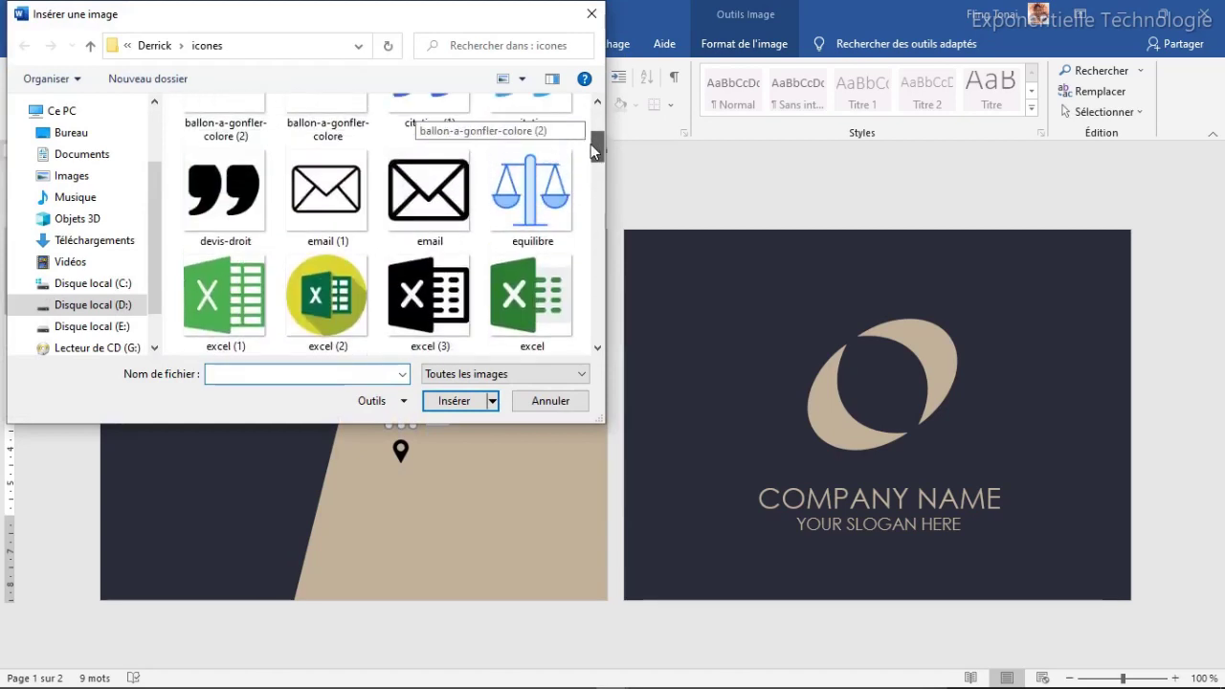
{"action": "double_click", "coordinate": [454, 193]}
{"action": "left_click", "coordinate": [511, 466]}
{"action": "left_click", "coordinate": [400, 413]}
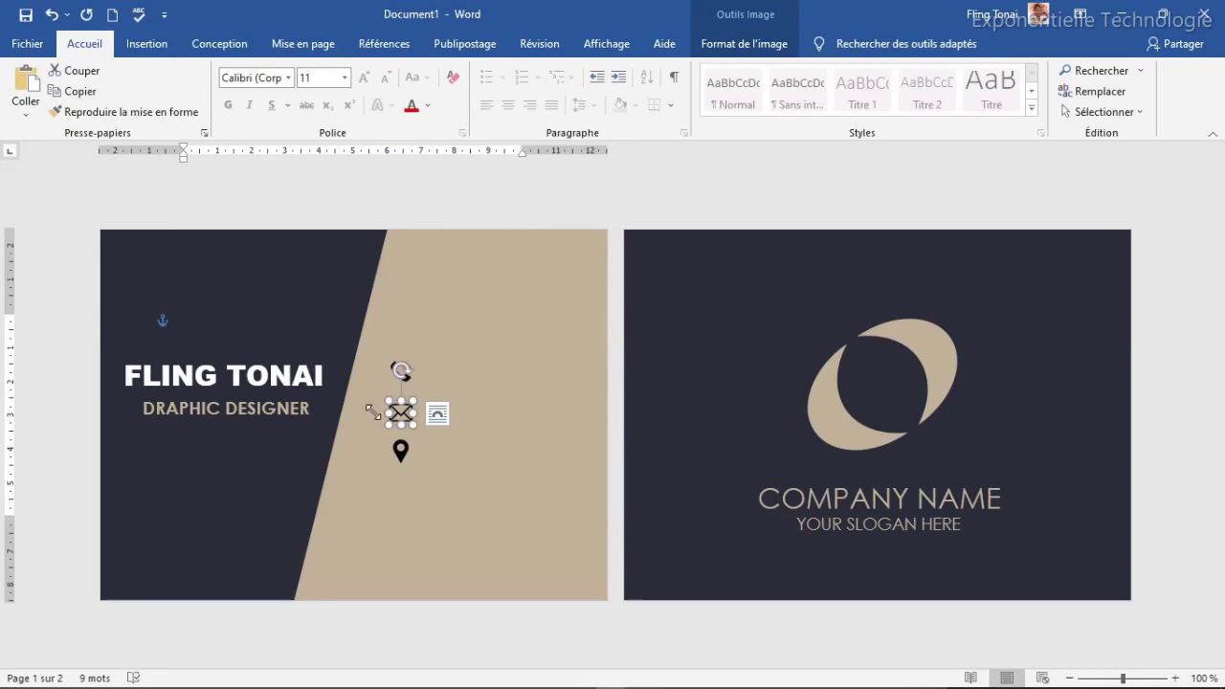
{"action": "left_click", "coordinate": [226, 407]}
{"action": "left_click_drag", "start_coordinate": [265, 393], "coordinate": [280, 407], "text": "ctrl"}
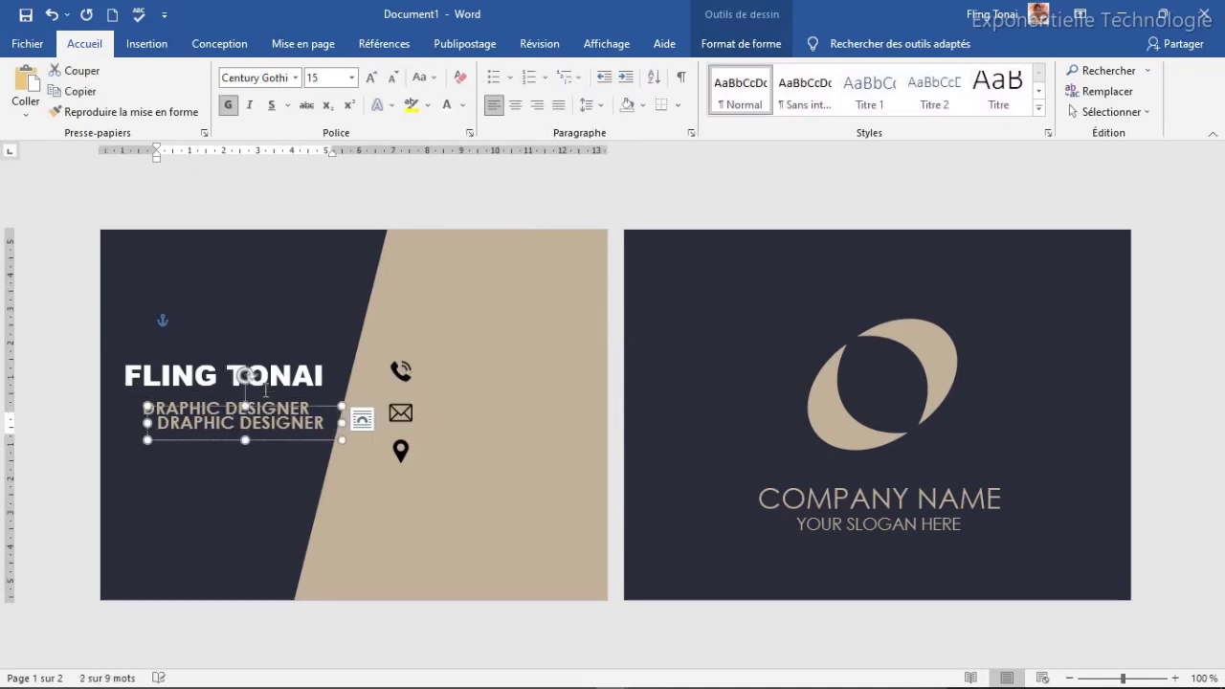
Step: Make the copied subtitle white and move it beside the phone icon
{"action": "left_click", "coordinate": [463, 105]}
{"action": "left_click", "coordinate": [462, 169]}
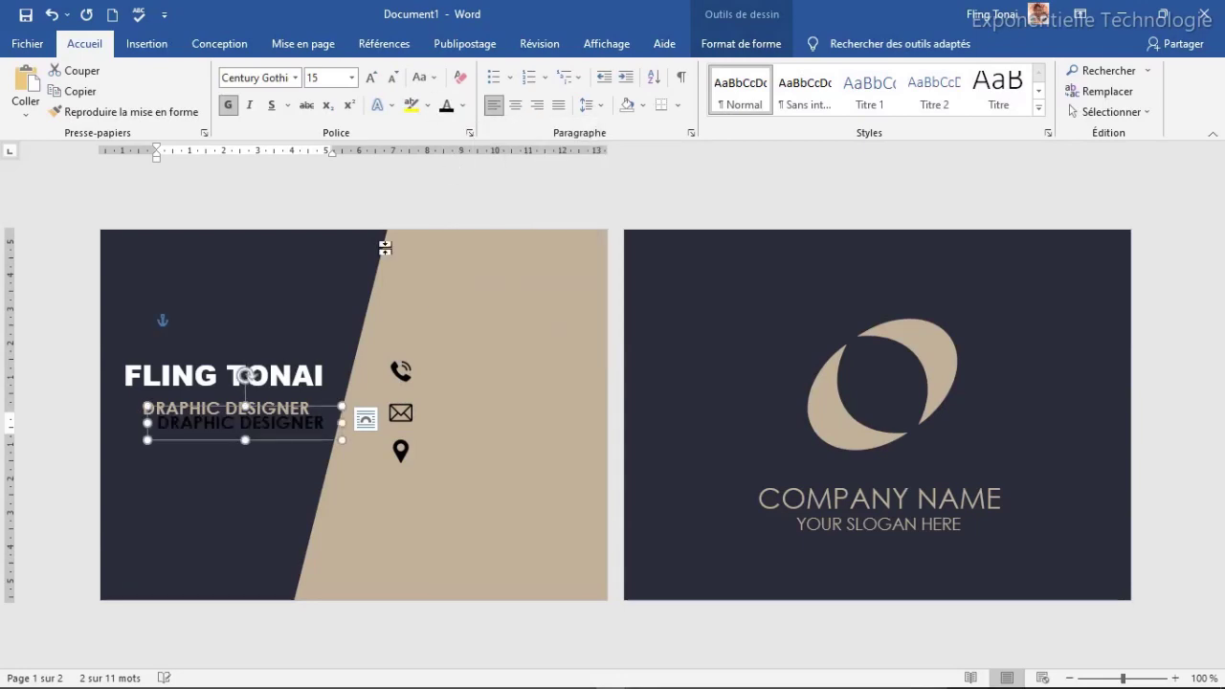
{"action": "left_click", "coordinate": [464, 105]}
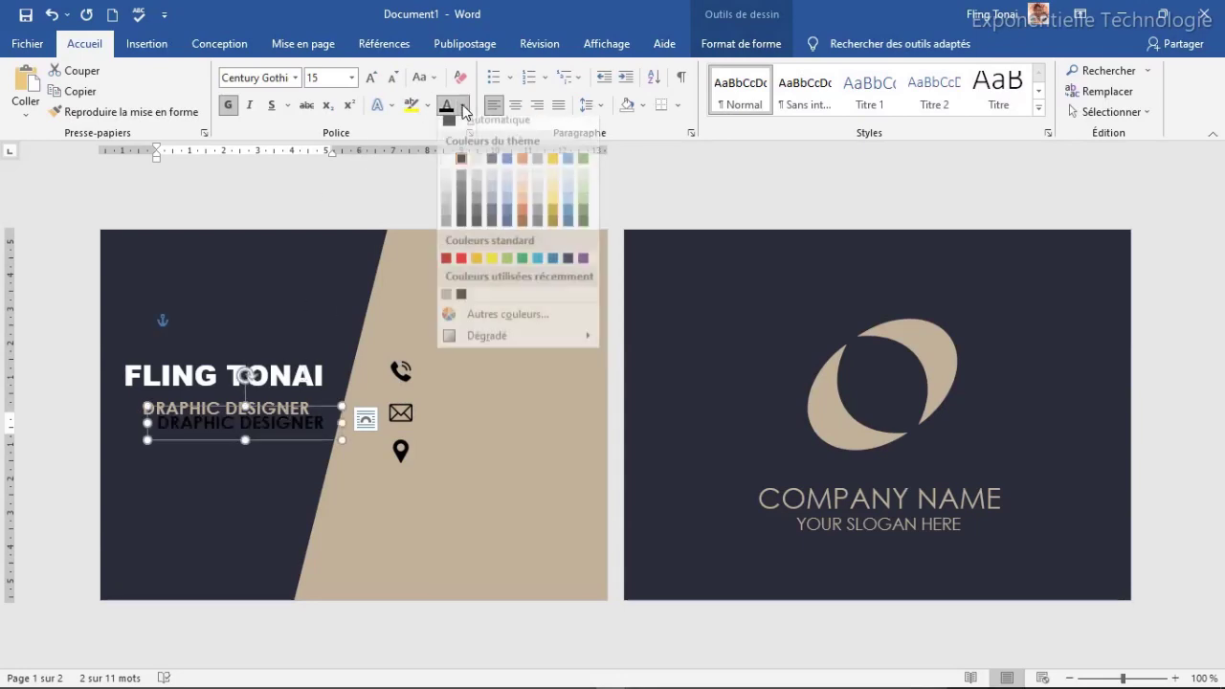
{"action": "left_click", "coordinate": [448, 165]}
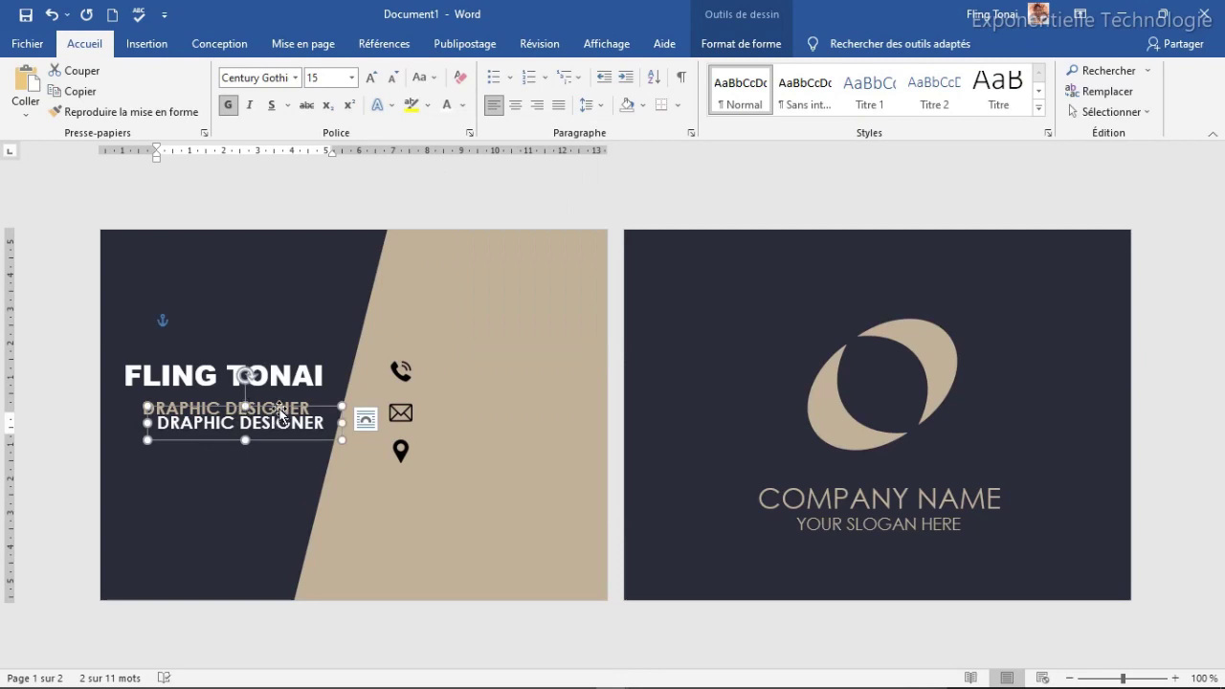
{"action": "left_click_drag", "start_coordinate": [248, 406], "coordinate": [542, 362]}
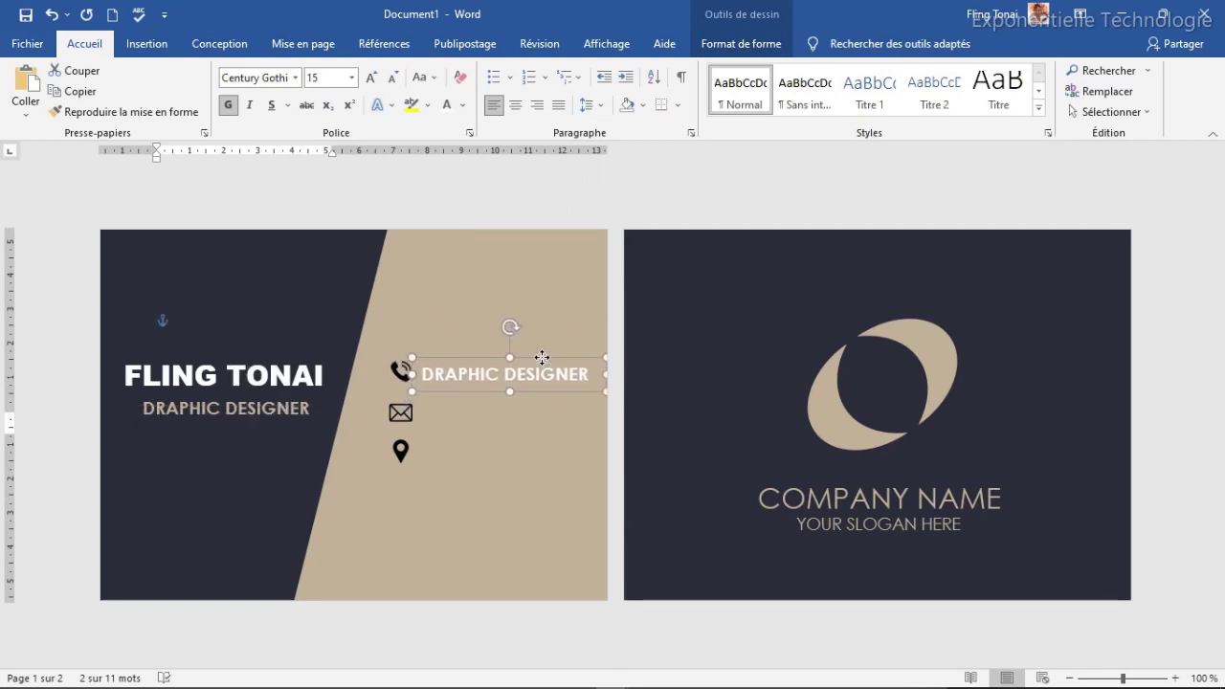
Step: Replace the copied job title text with the phone number
{"action": "left_click", "coordinate": [518, 383]}
{"action": "triple_click", "coordinate": [519, 383]}
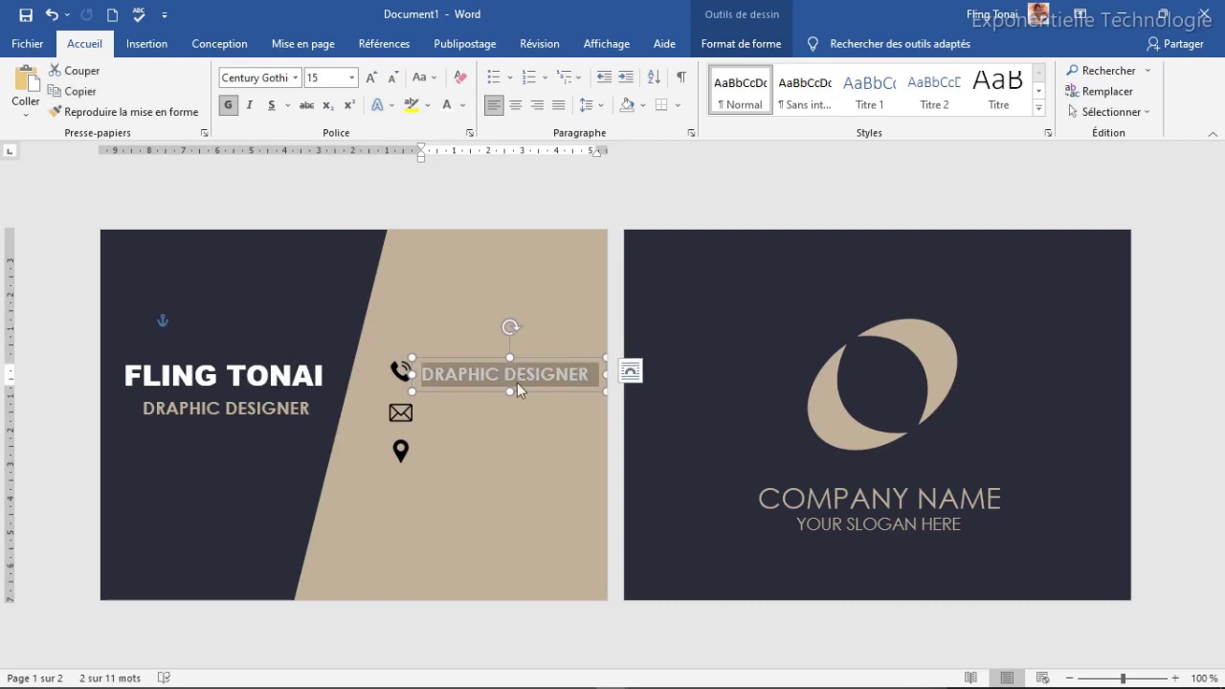
{"action": "key", "text": "BackSpace"}
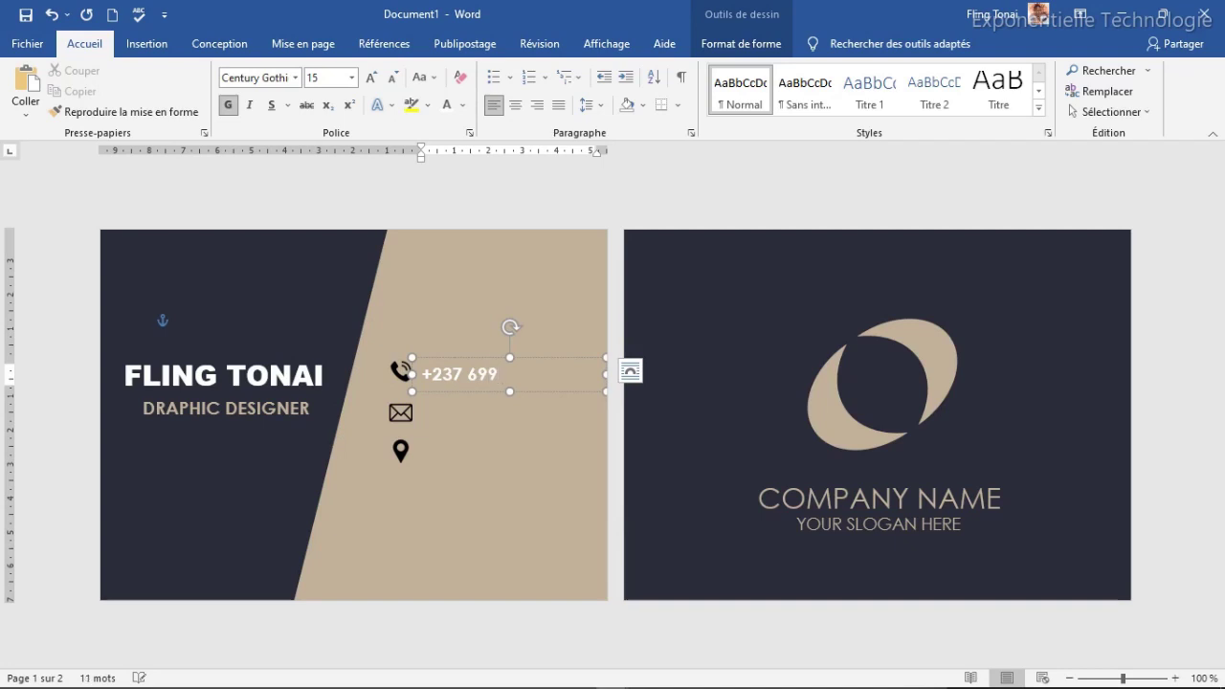
{"action": "left_click", "coordinate": [545, 359]}
Step: Remove bold from the phone number and nudge its box into position
{"action": "left_click", "coordinate": [228, 104]}
{"action": "left_click_drag", "start_coordinate": [547, 359], "coordinate": [558, 357]}
{"action": "key", "text": "Left"}
{"action": "key", "text": "Up"}
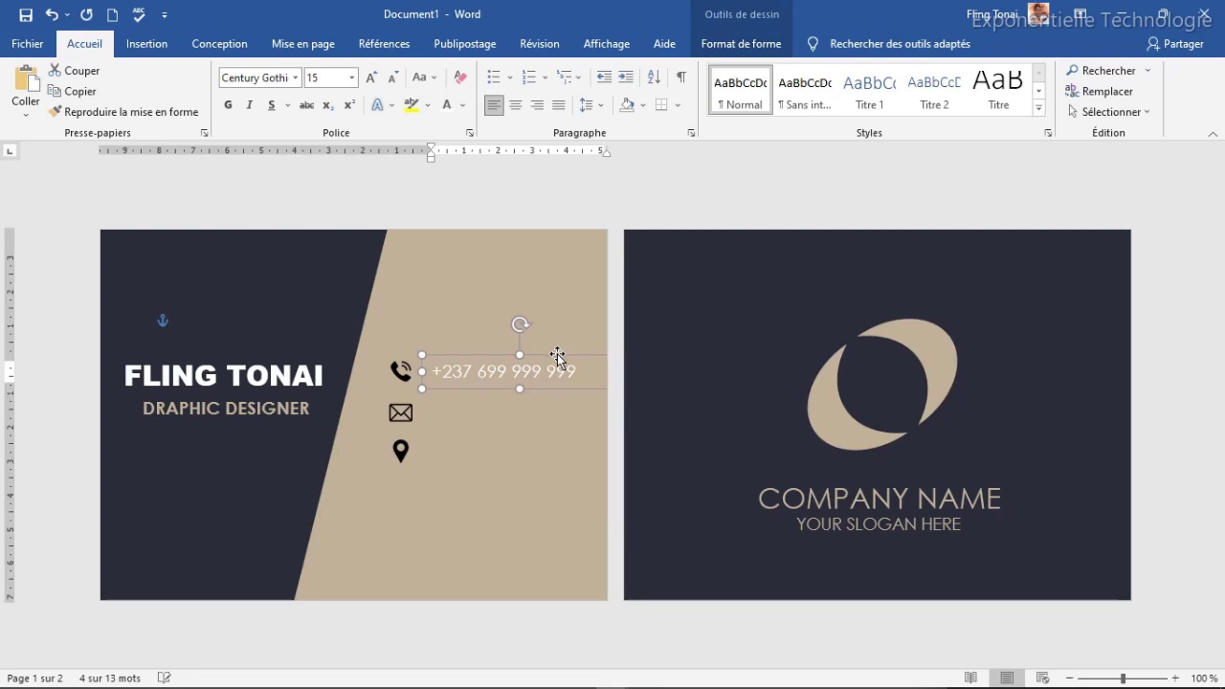
{"action": "key", "text": "Down"}
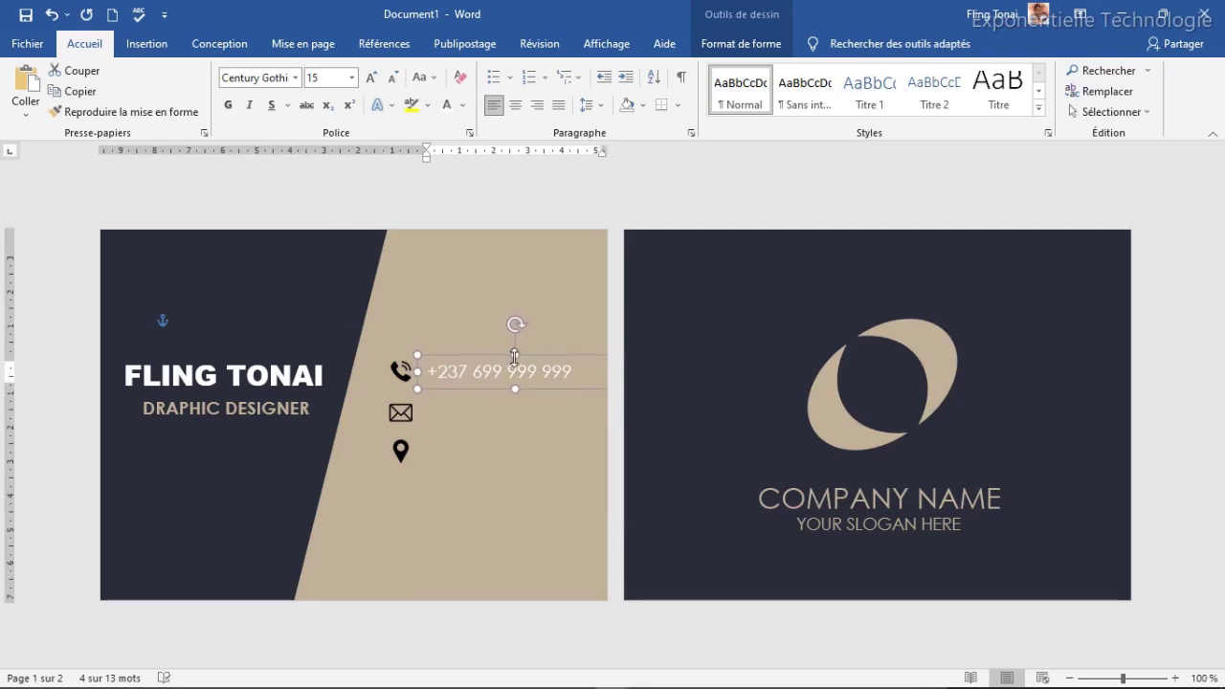
Step: Duplicate the phone line beside the envelope icon and start typing the e-mail address
{"action": "key", "text": "ctrl+v"}
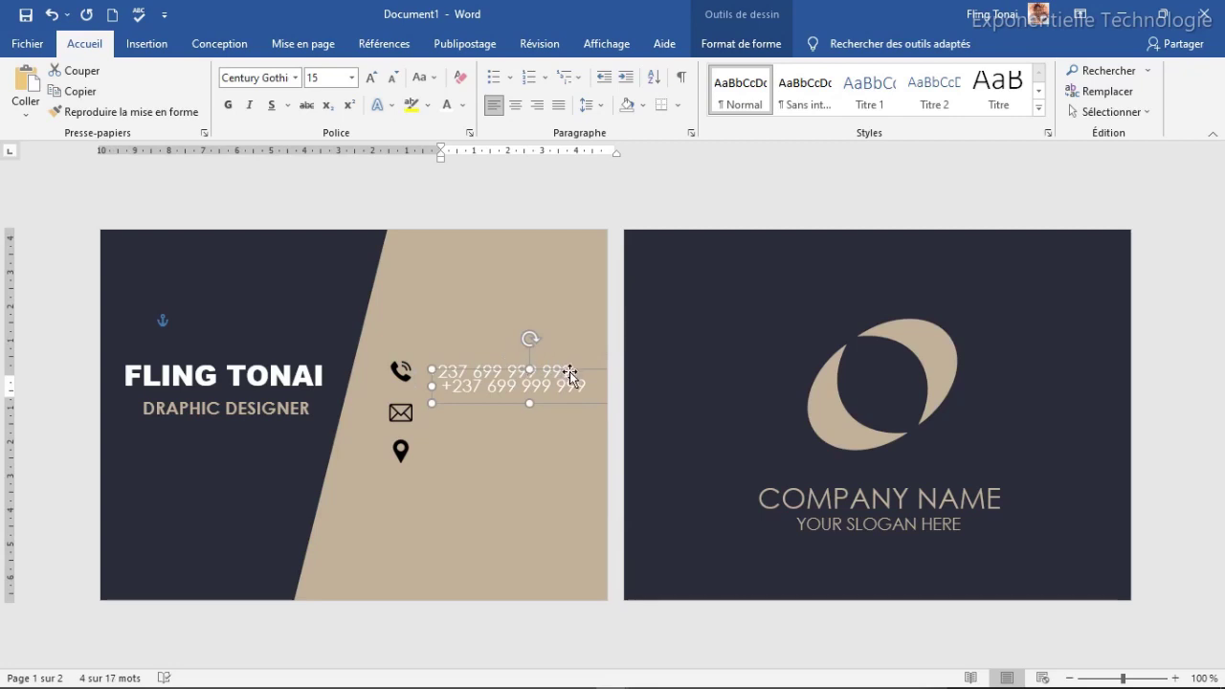
{"action": "left_click_drag", "start_coordinate": [569, 371], "coordinate": [556, 398]}
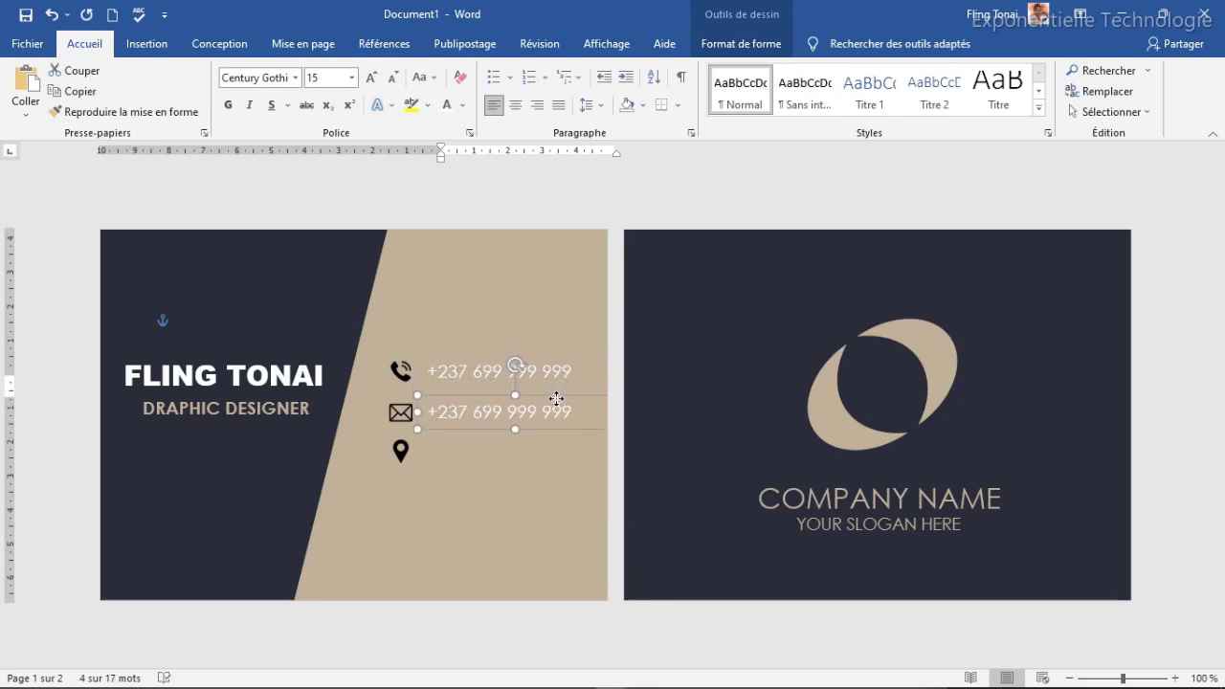
{"action": "left_click", "coordinate": [532, 411]}
{"action": "triple_click", "coordinate": [531, 414]}
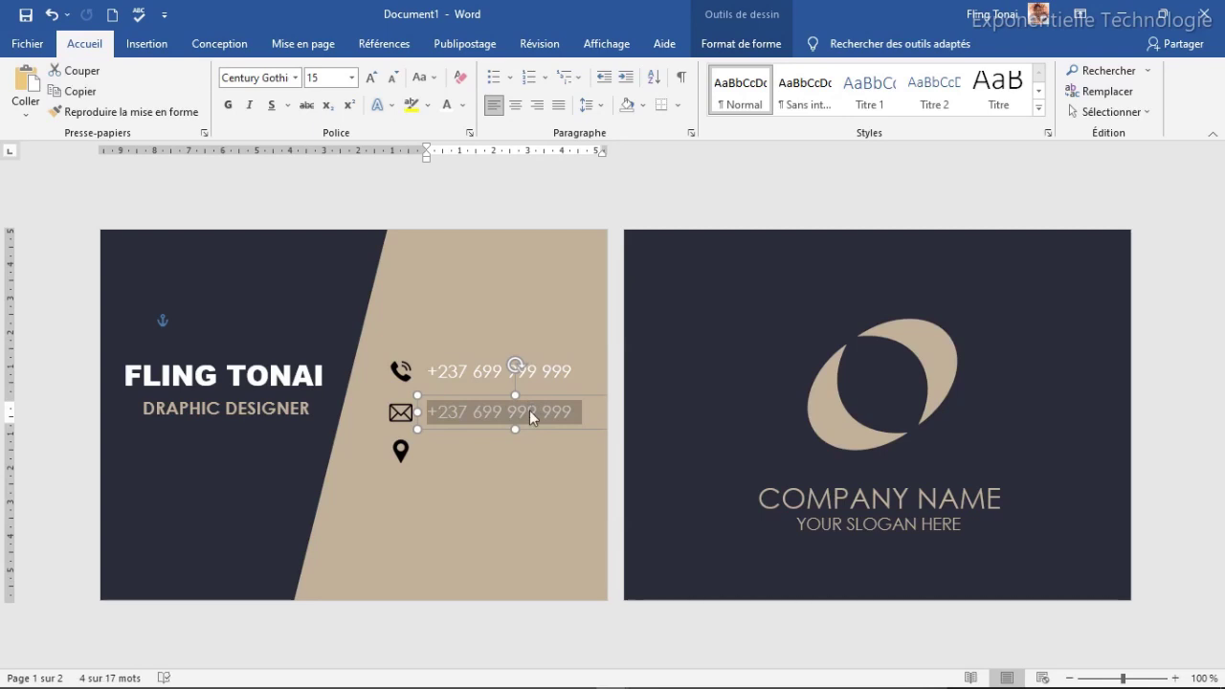
{"action": "type", "text": "E"}
{"action": "key", "text": "BackSpace"}
{"action": "key", "text": "BackSpace"}
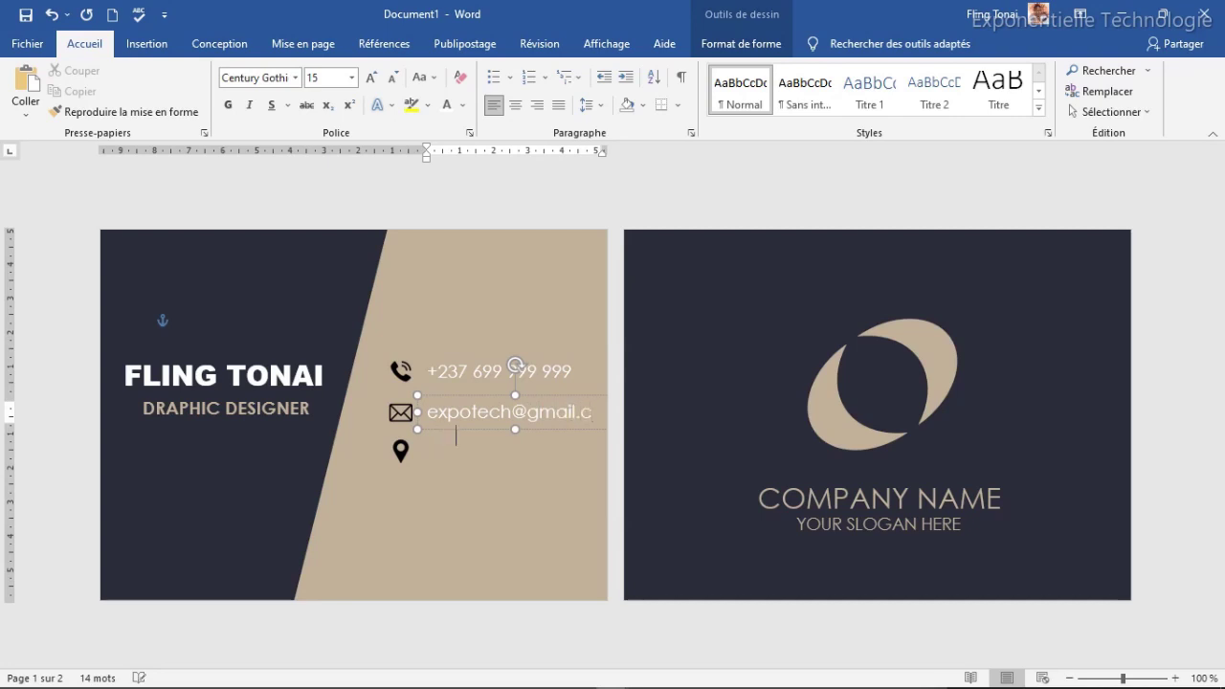
Step: Decrease the e-mail and phone text to size 12 and align both boxes
{"action": "left_click", "coordinate": [505, 394]}
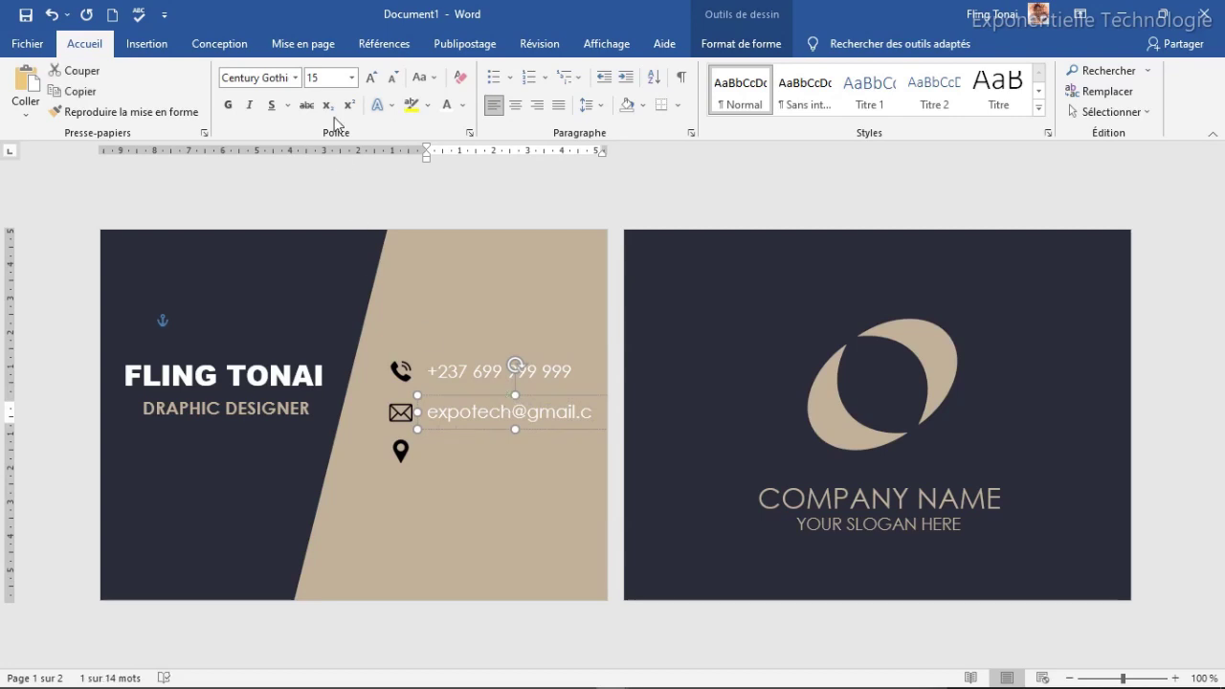
{"action": "left_click", "coordinate": [393, 79]}
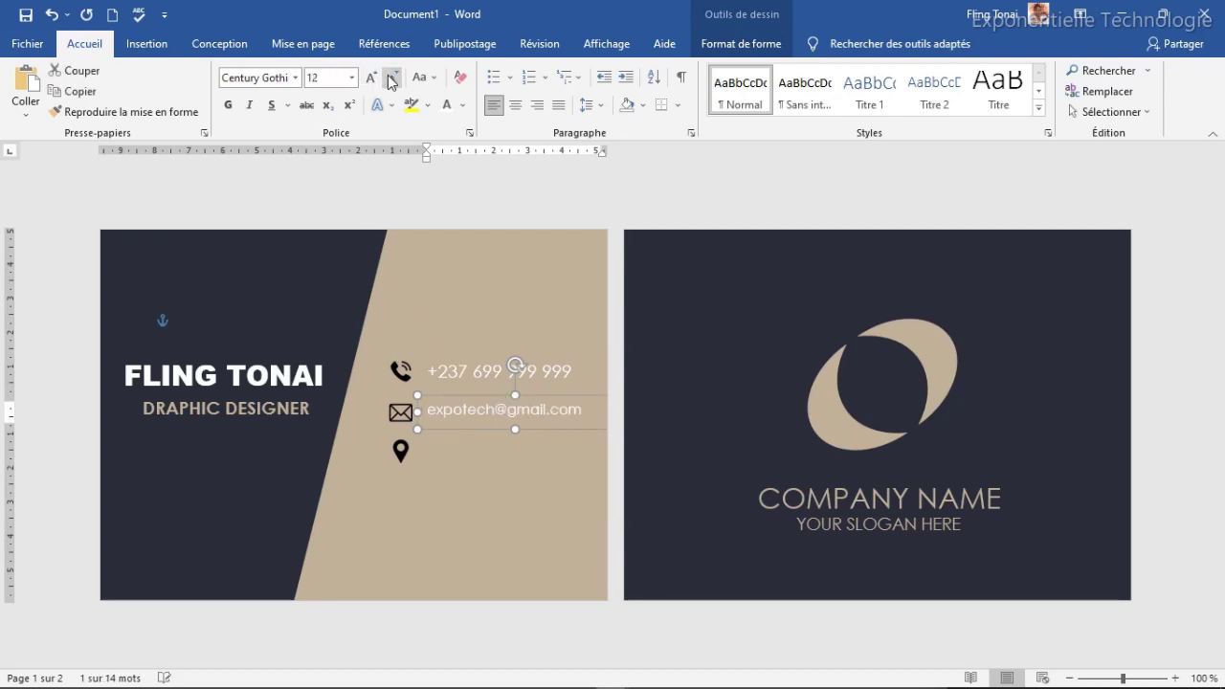
{"action": "key", "text": "Down"}
{"action": "left_click", "coordinate": [498, 355]}
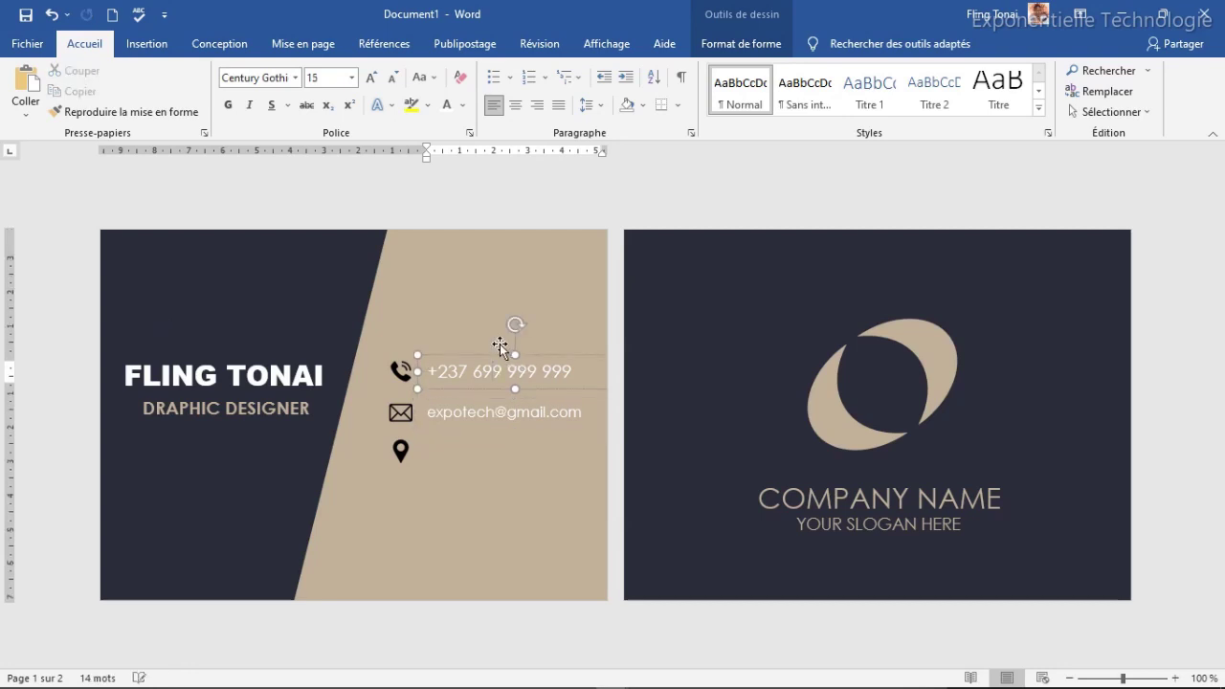
{"action": "left_click", "coordinate": [393, 77]}
{"action": "left_click", "coordinate": [392, 77]}
{"action": "key", "text": "Down"}
{"action": "key", "text": "Down"}
{"action": "key", "text": "Up"}
{"action": "key", "text": "Up"}
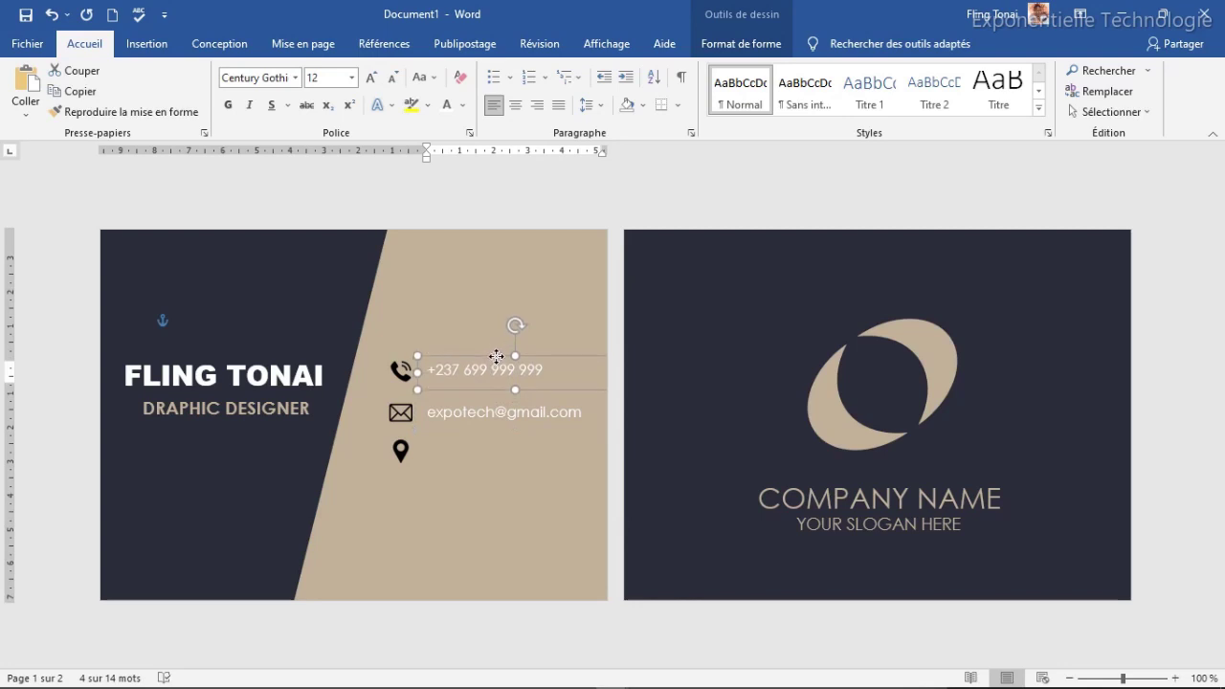
{"action": "key", "text": "Left"}
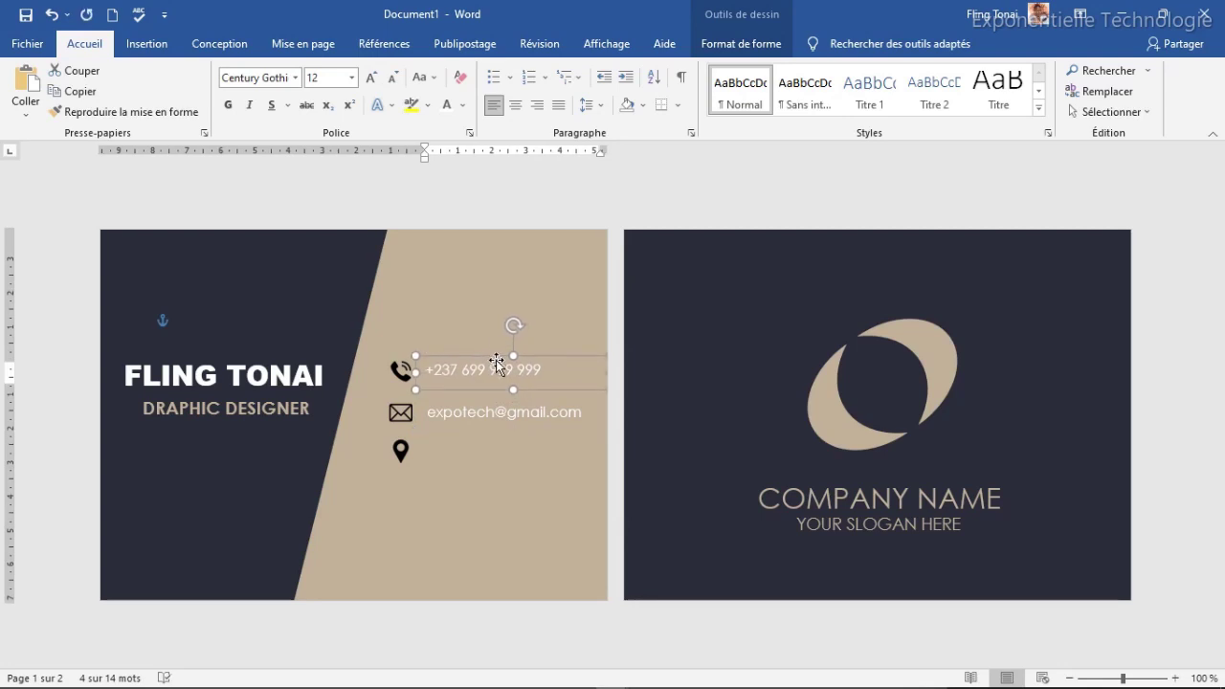
Step: Copy the e-mail line beside the location pin and start typing 'Your adress here'
{"action": "left_click", "coordinate": [483, 415]}
{"action": "left_click", "coordinate": [487, 399]}
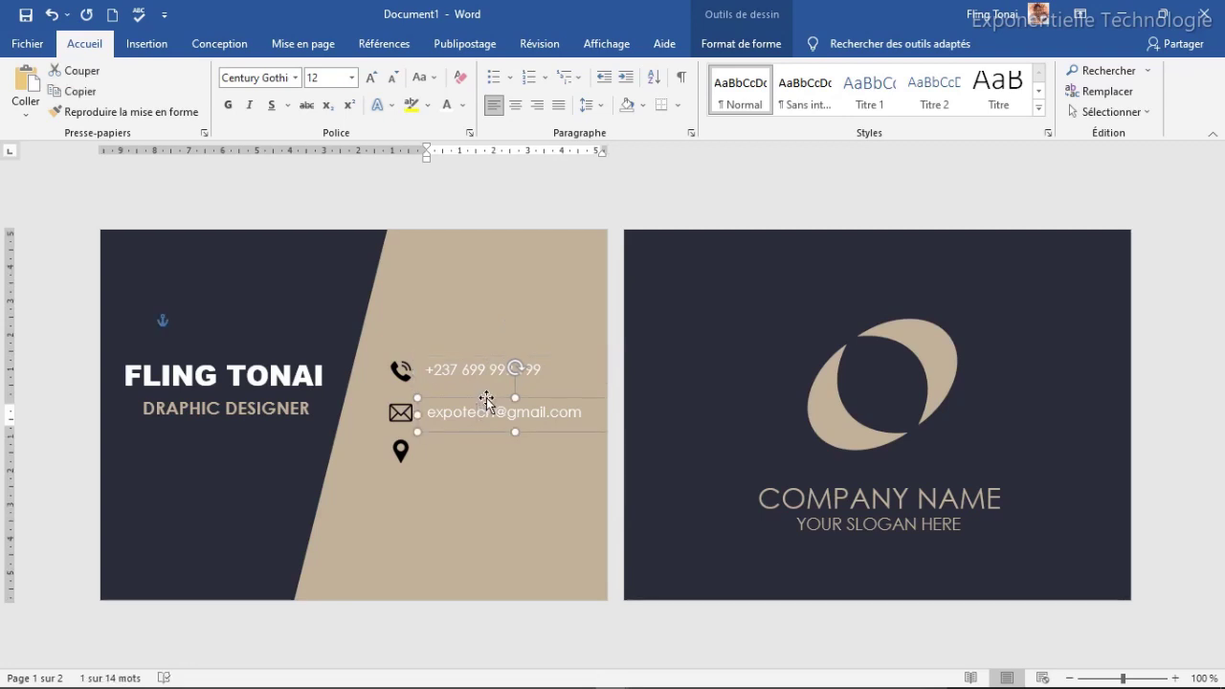
{"action": "key", "text": "ctrl+c"}
{"action": "key", "text": "ctrl+v"}
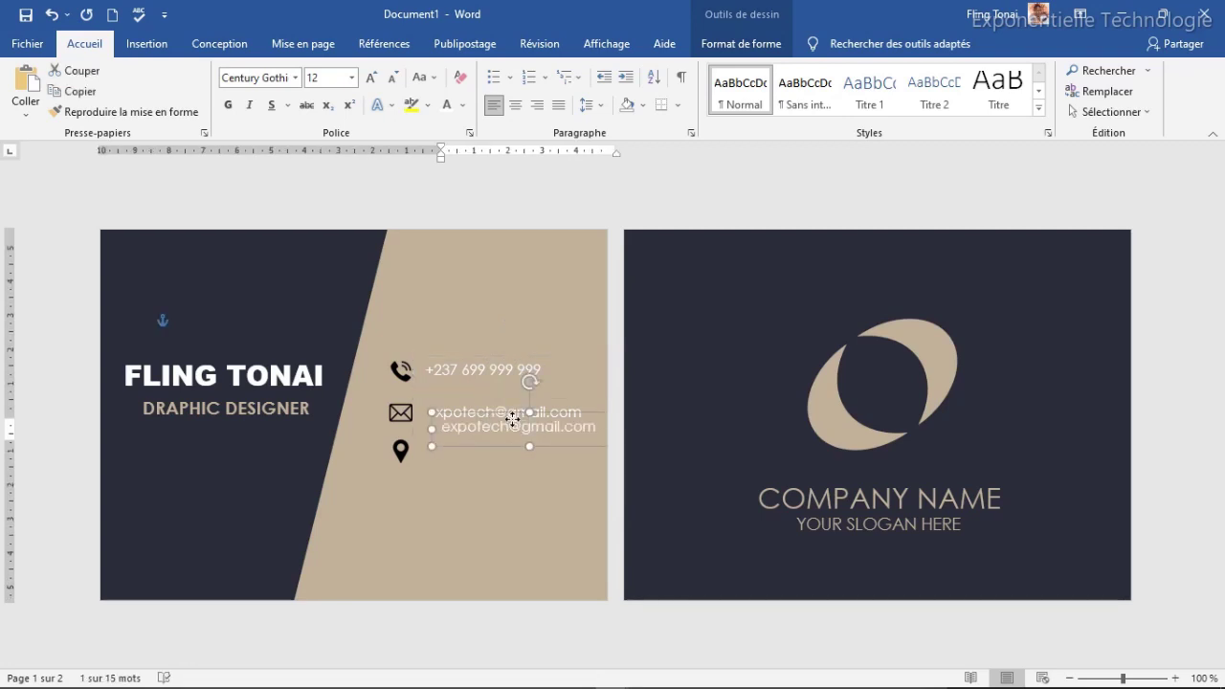
{"action": "left_click_drag", "start_coordinate": [511, 415], "coordinate": [503, 436]}
{"action": "key", "text": "Down"}
{"action": "key", "text": "Down"}
{"action": "key", "text": "Down"}
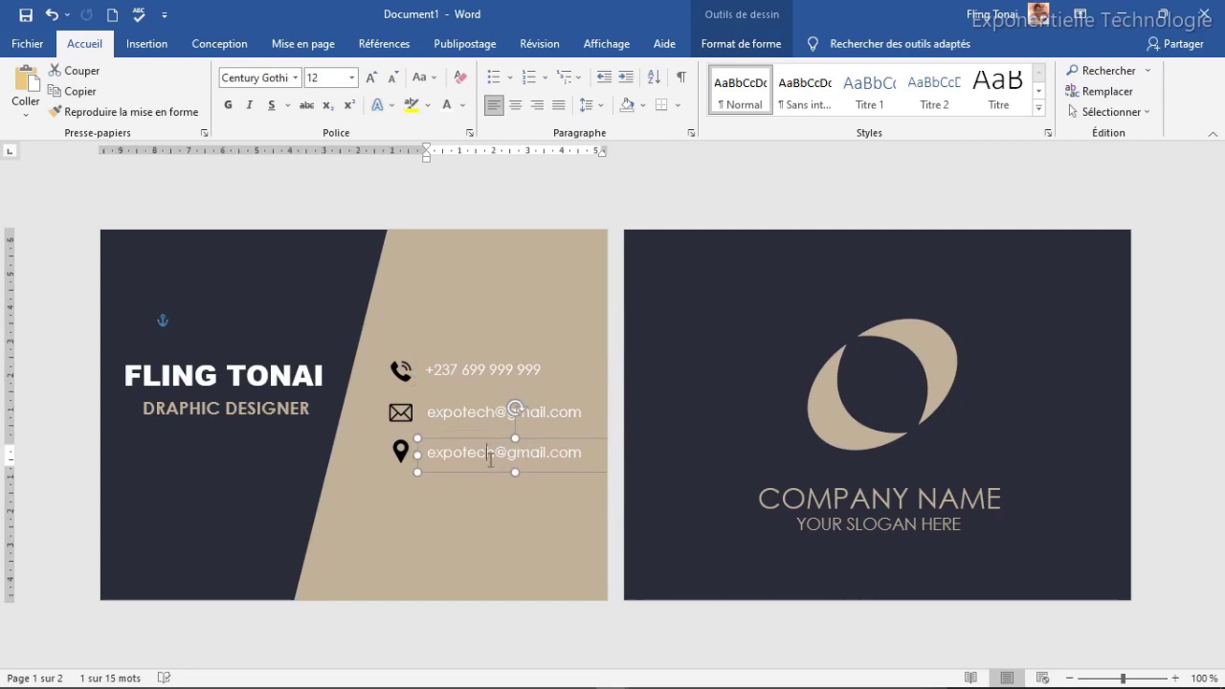
{"action": "left_click", "coordinate": [490, 458]}
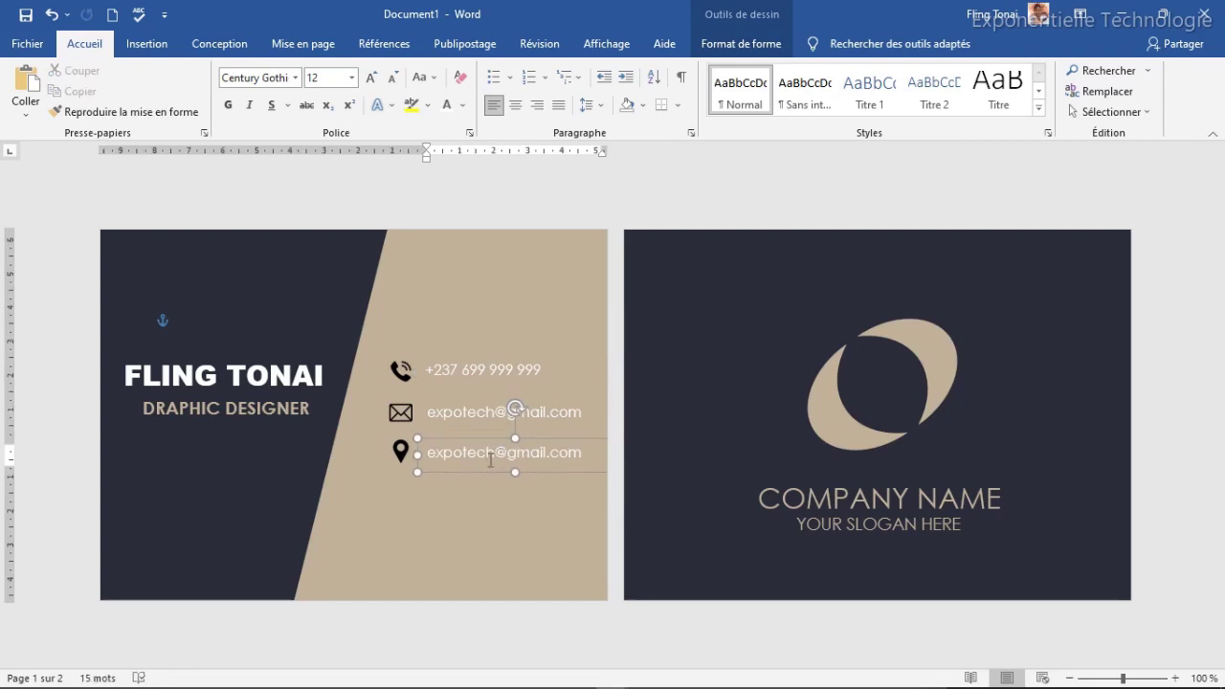
{"action": "triple_click", "coordinate": [490, 458]}
{"action": "type", "text": "Y"}
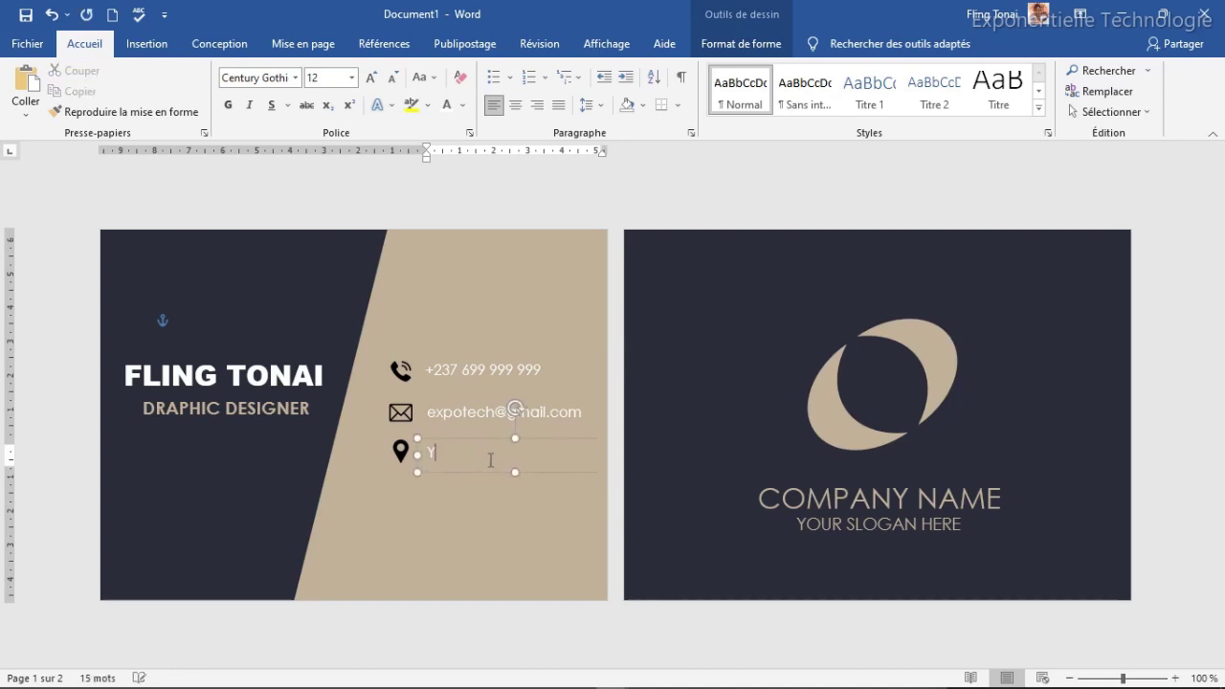
{"action": "type", "text": "our adress here"}
Step: Finish the address line, then lower the name and DRAPHIC DESIGNER title together on the navy side
{"action": "left_click", "coordinate": [553, 507]}
{"action": "left_click", "coordinate": [563, 437]}
{"action": "left_click", "coordinate": [170, 351]}
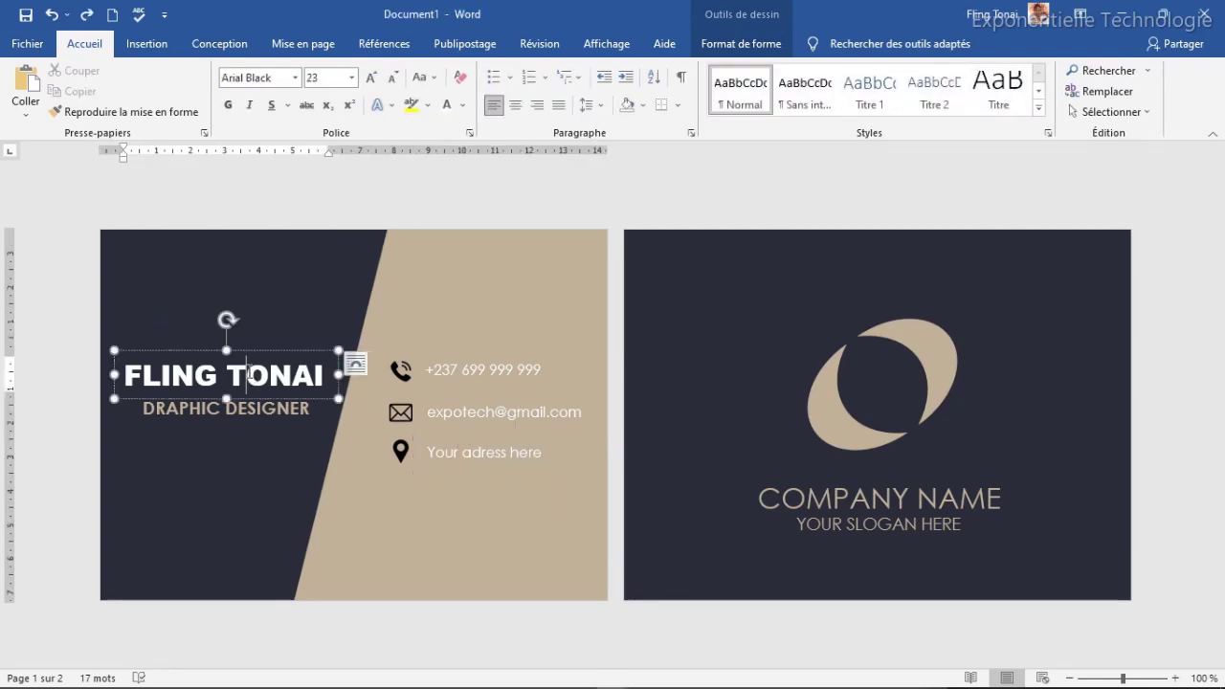
{"action": "left_click", "coordinate": [206, 411]}
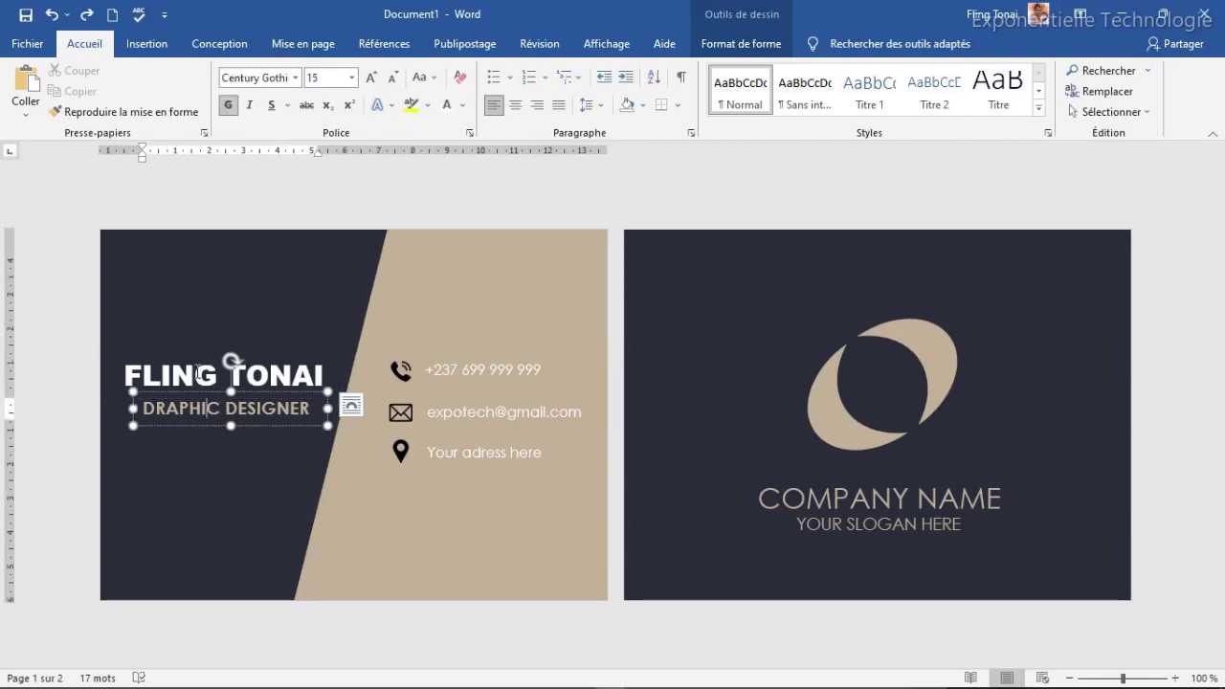
{"action": "left_click", "coordinate": [198, 373], "text": "shift"}
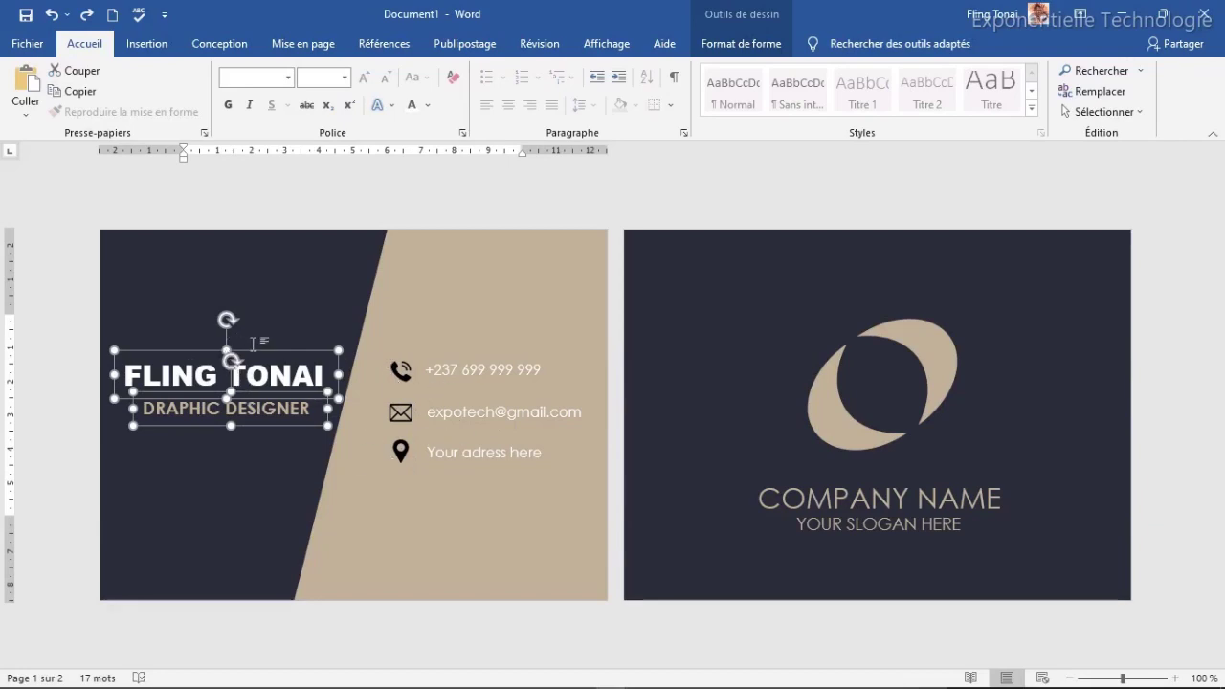
{"action": "left_click_drag", "start_coordinate": [258, 349], "coordinate": [255, 365]}
{"action": "left_click", "coordinate": [368, 493]}
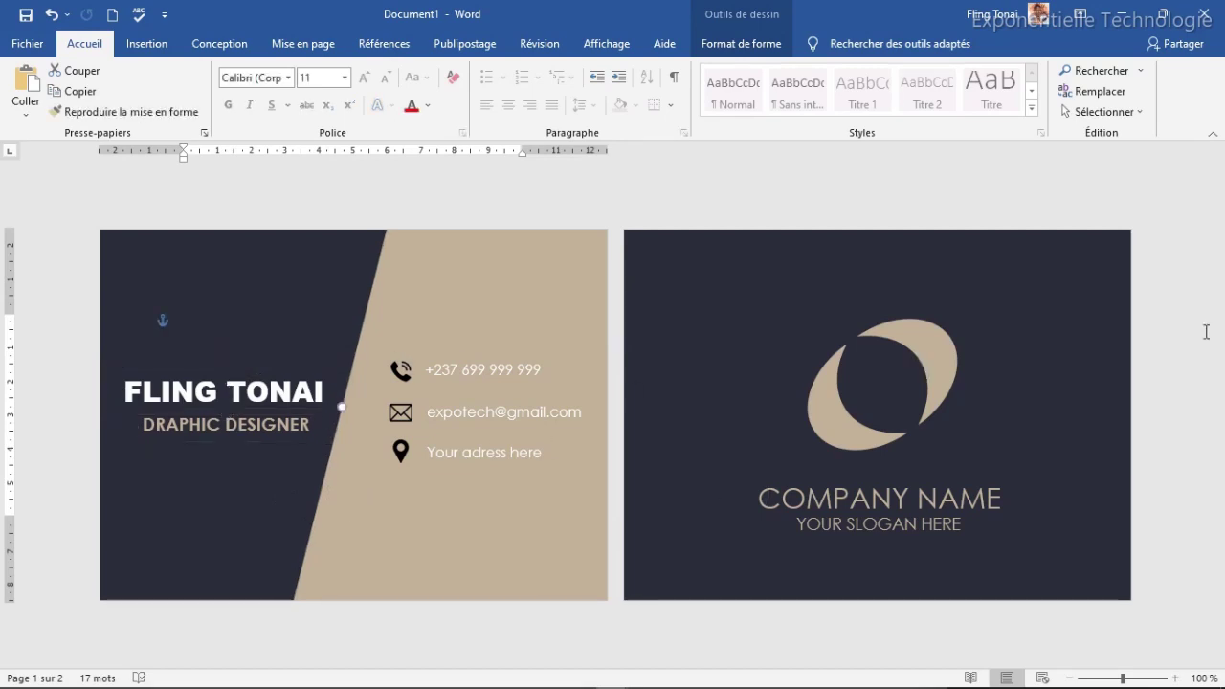
{"action": "left_click", "coordinate": [942, 363]}
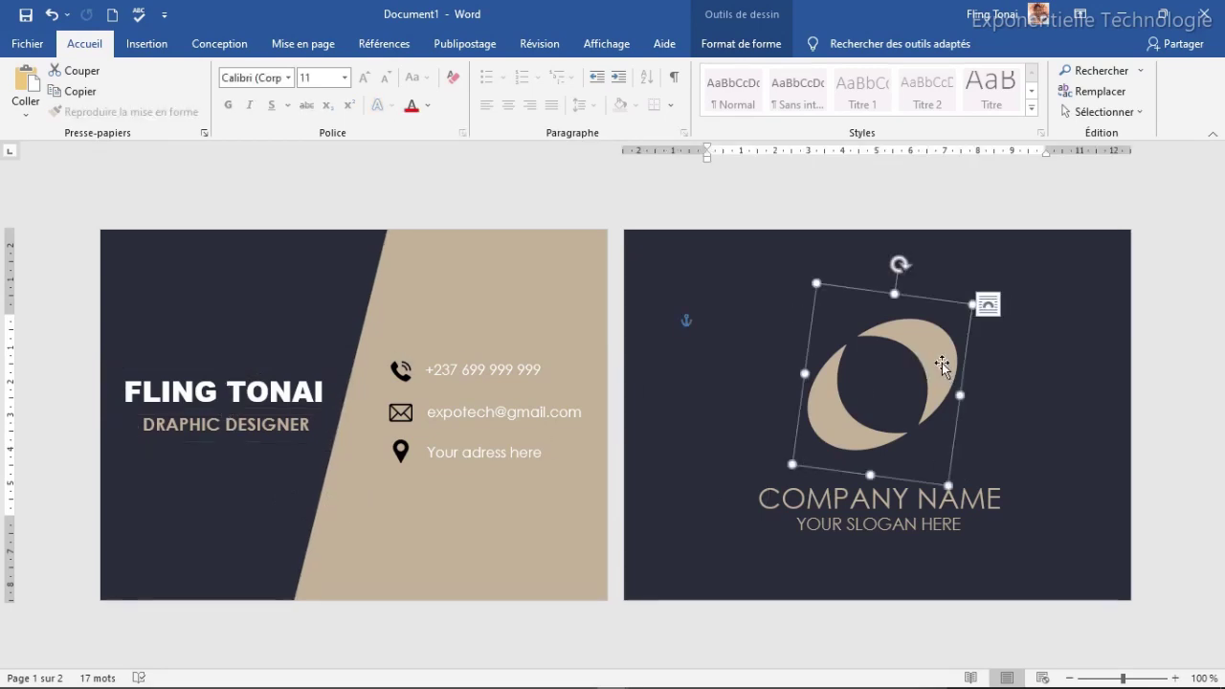
{"action": "left_click", "coordinate": [740, 380]}
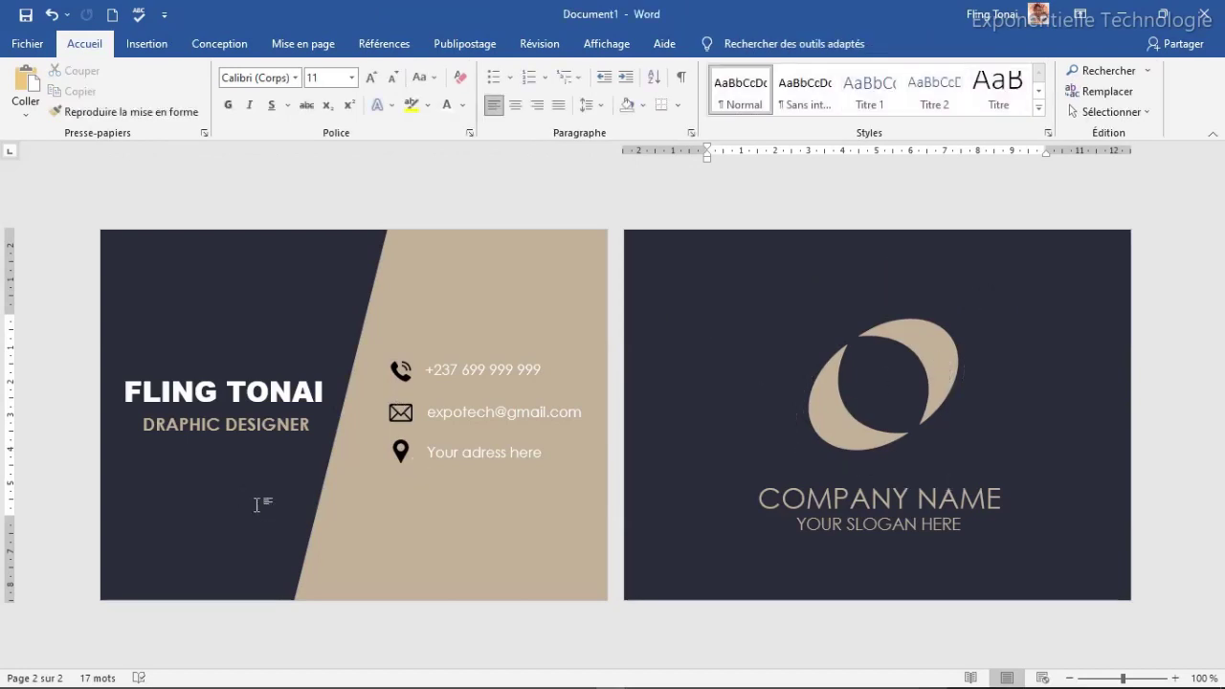